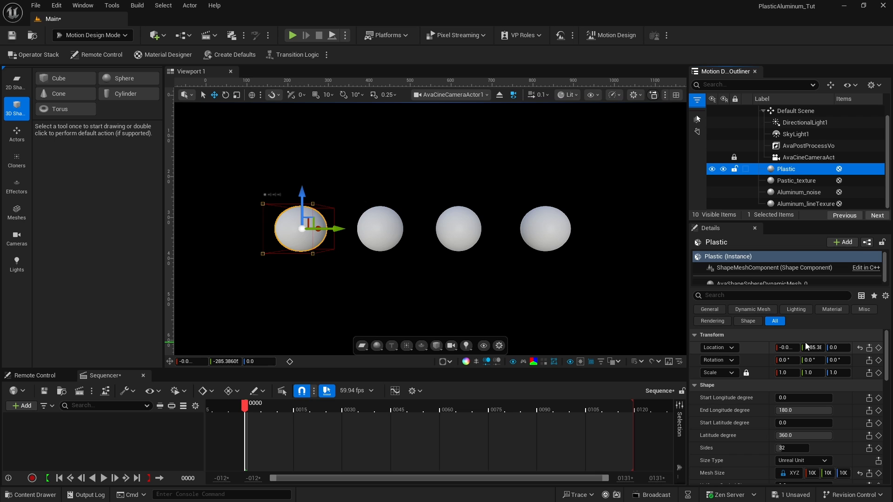
# - Set the Plastic sphere's material type to Material Designer and create a new PBR material for it
pyautogui.scroll(-4, 801, 386)
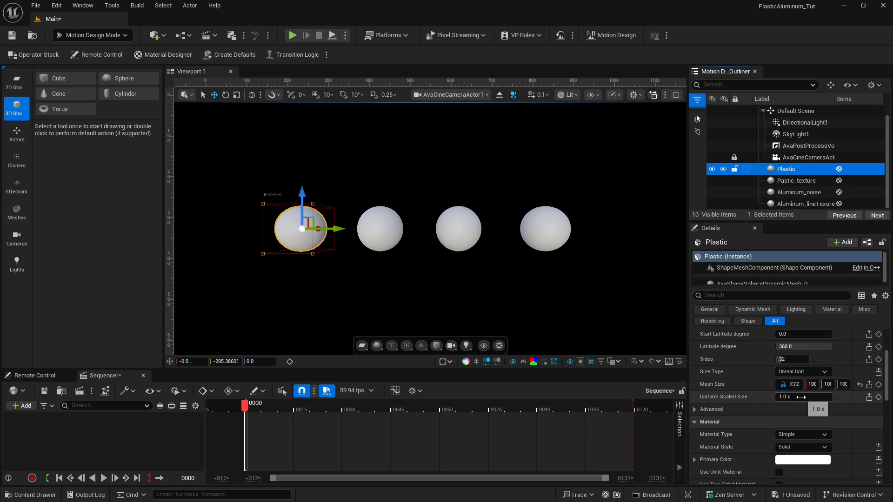
pyautogui.scroll(-2, 800, 398)
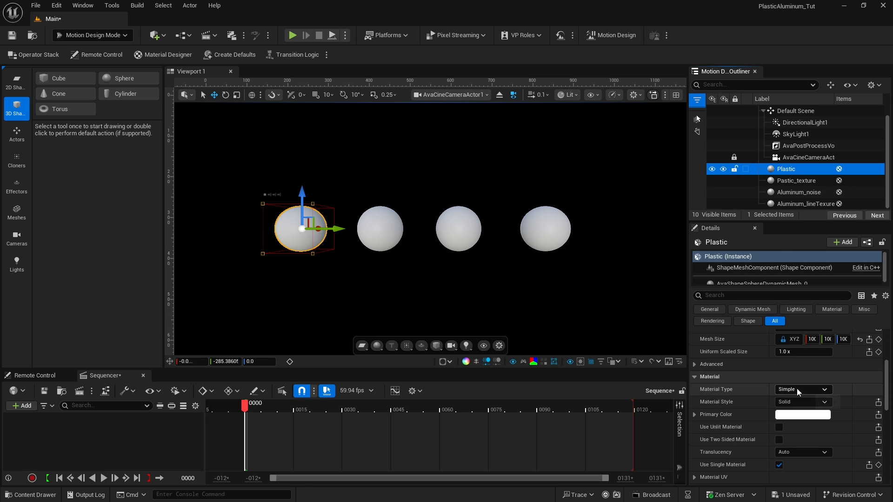
pyautogui.click(797, 389)
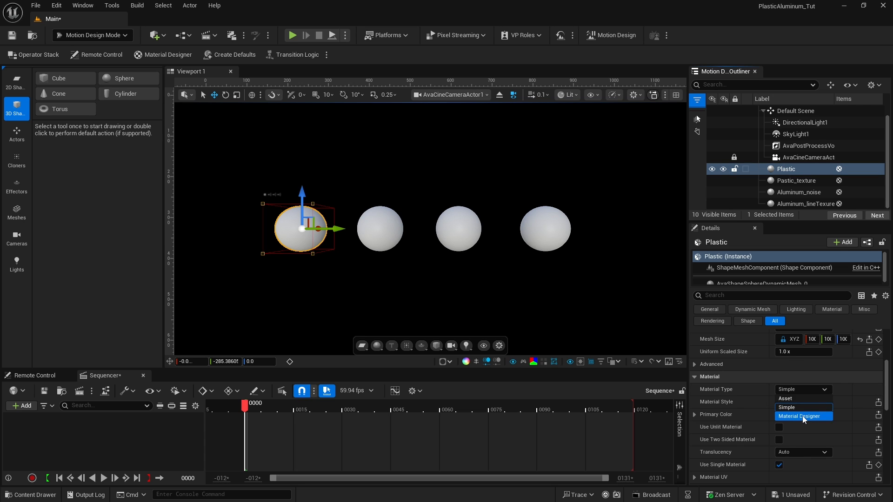
pyautogui.click(802, 415)
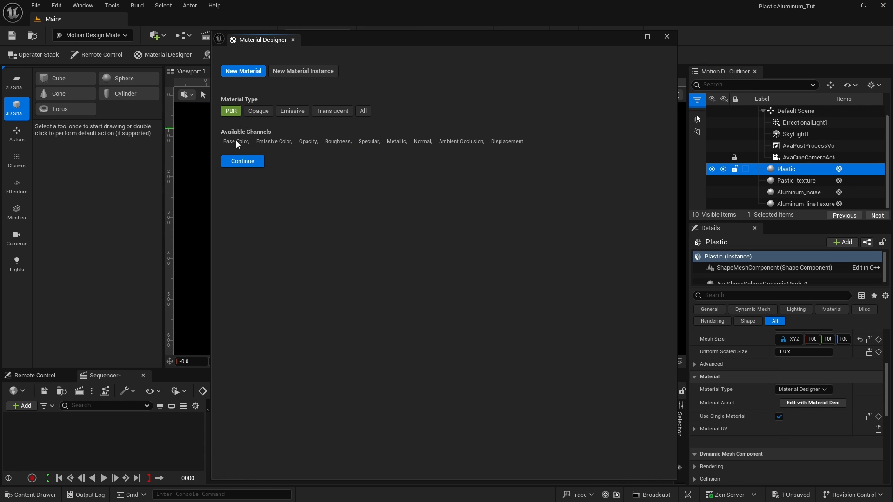
pyautogui.click(241, 161)
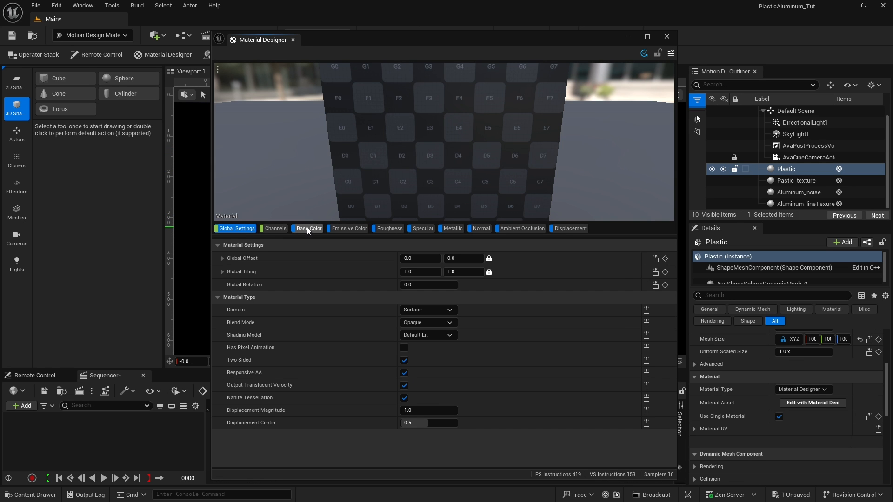
# - Change the Base Color layer's source to Solid Color and set it to blue, hex 0071C4
pyautogui.click(307, 229)
pyautogui.click(233, 276)
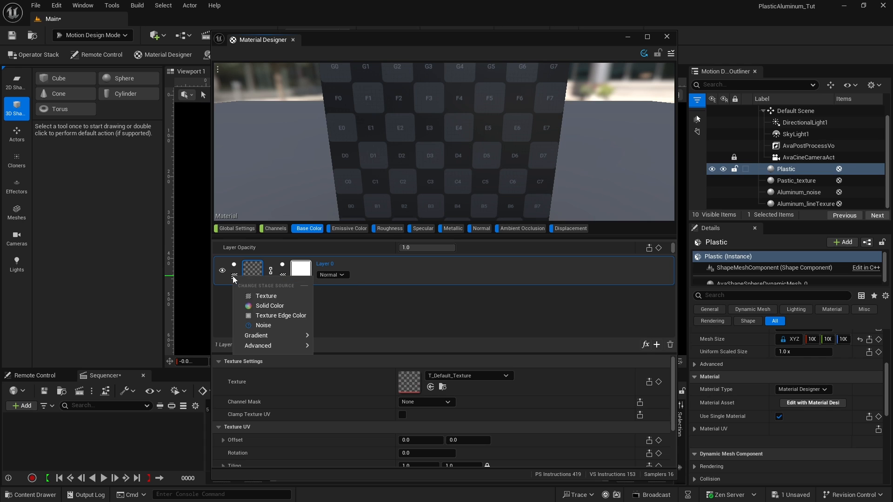
pyautogui.click(271, 307)
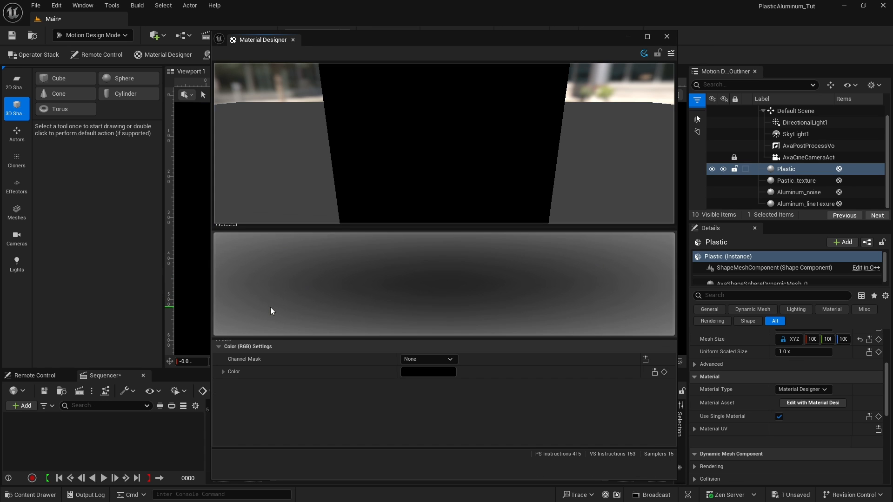
pyautogui.click(425, 388)
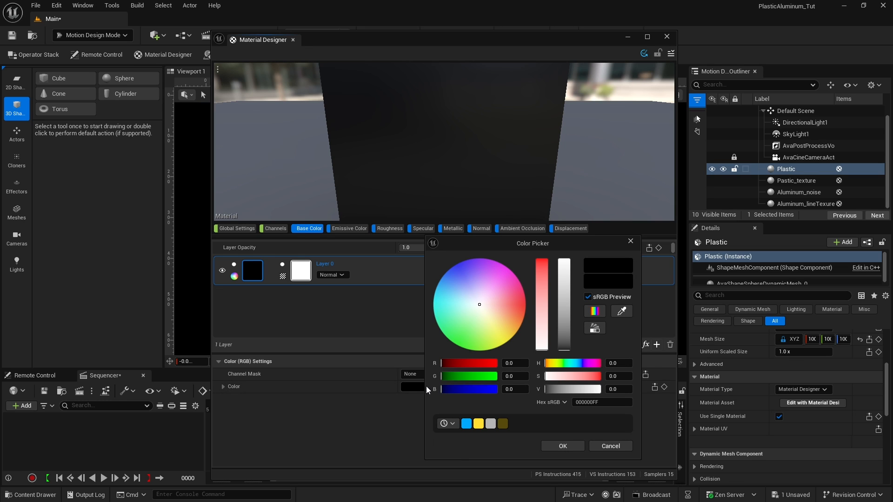
pyautogui.click(587, 403)
pyautogui.write('0071c4f')
pyautogui.press('Return')
pyautogui.click(564, 445)
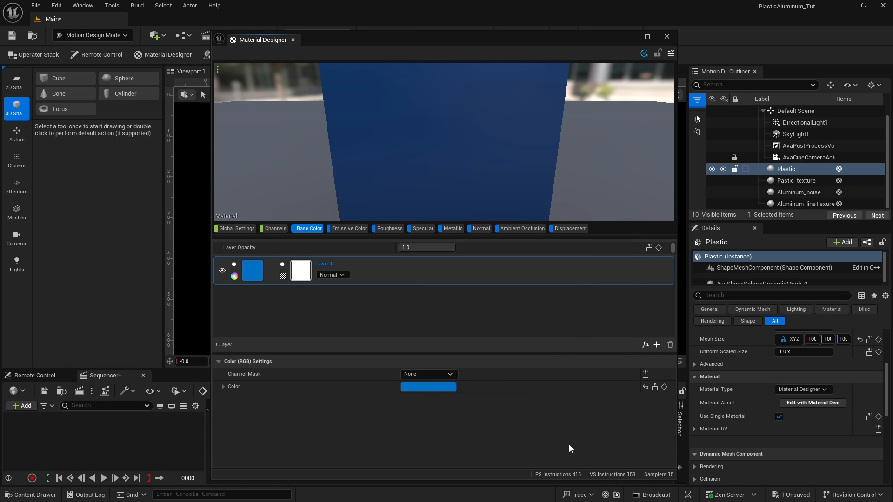
# - Change the Roughness layer's source to Solid Color and set it to white
pyautogui.click(388, 228)
pyautogui.click(234, 277)
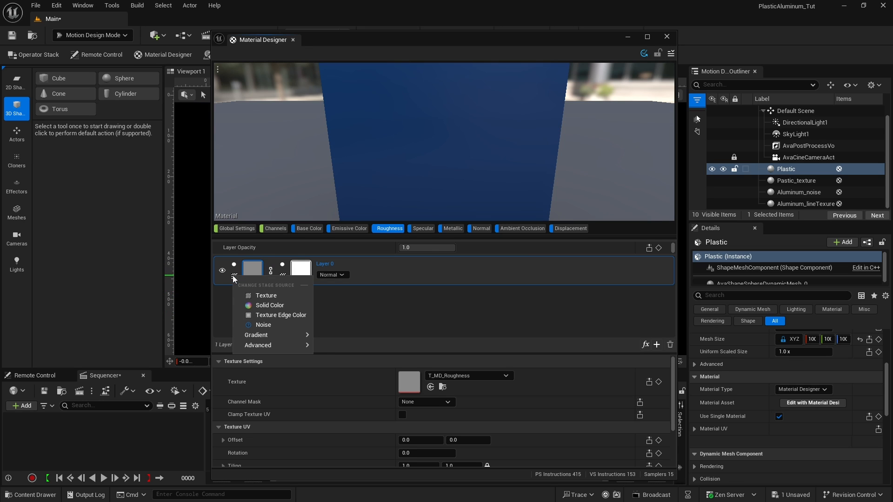
pyautogui.click(268, 306)
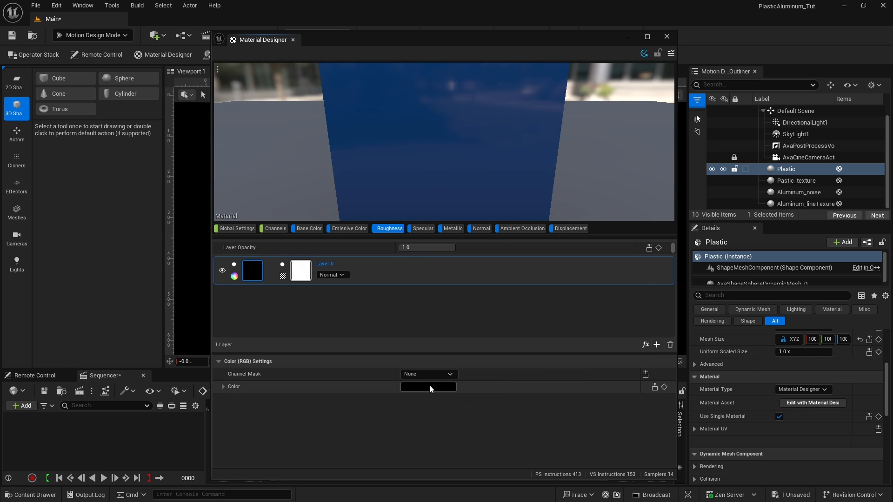
pyautogui.click(430, 388)
pyautogui.click(570, 260)
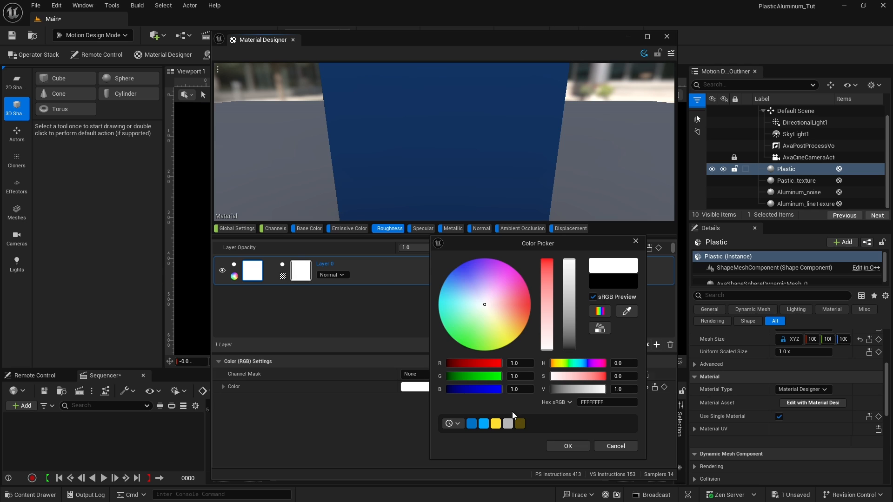
pyautogui.click(569, 446)
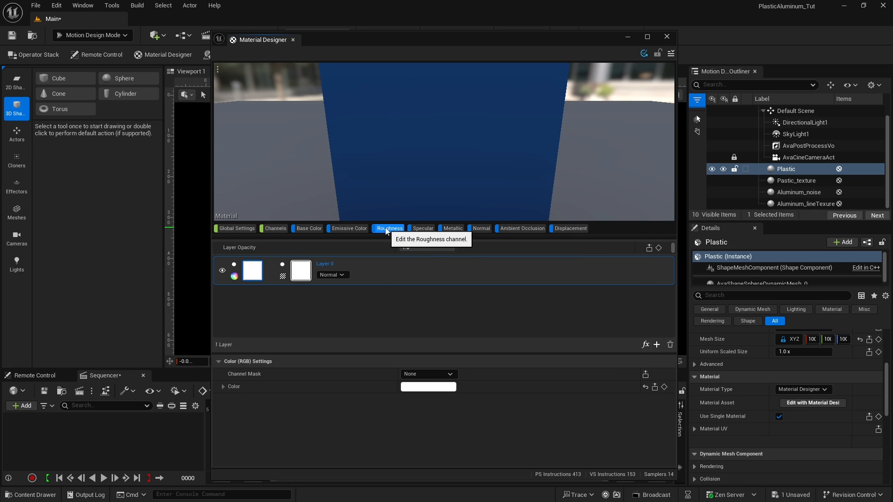
# - Change the Metallic layer's source to Solid Color and set it to white
pyautogui.click(451, 230)
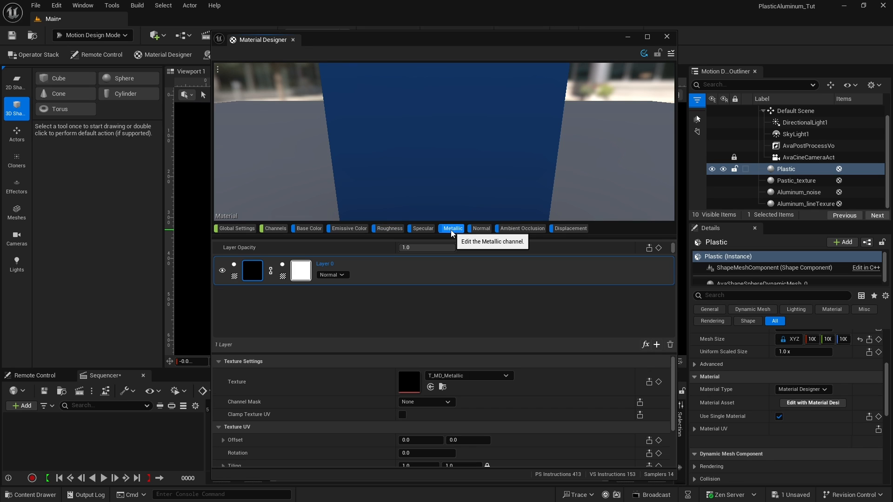
pyautogui.click(234, 276)
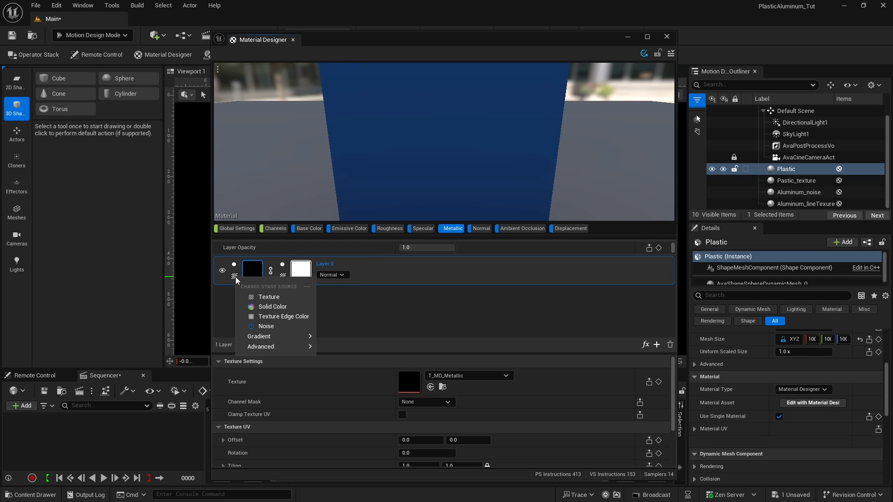
pyautogui.click(264, 306)
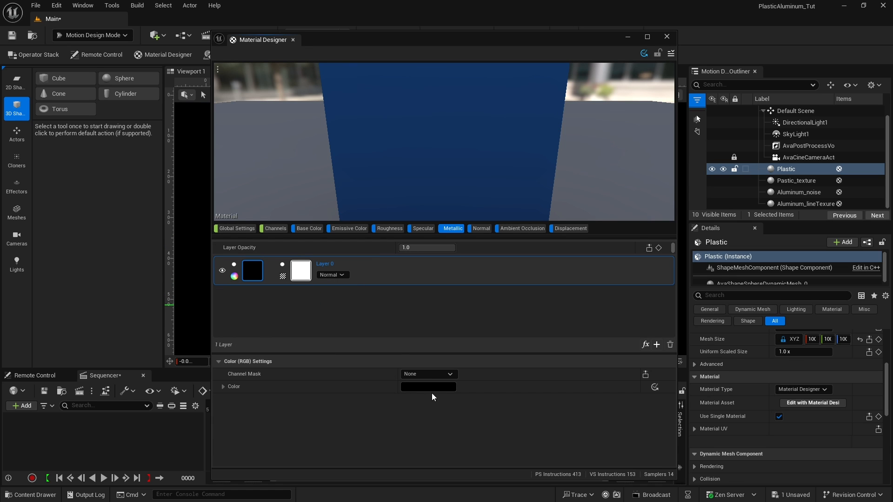
pyautogui.click(428, 386)
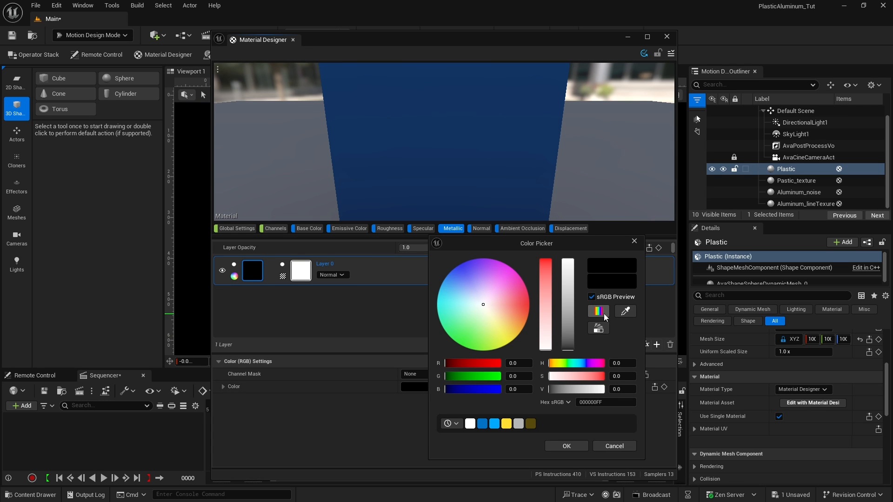
pyautogui.click(567, 259)
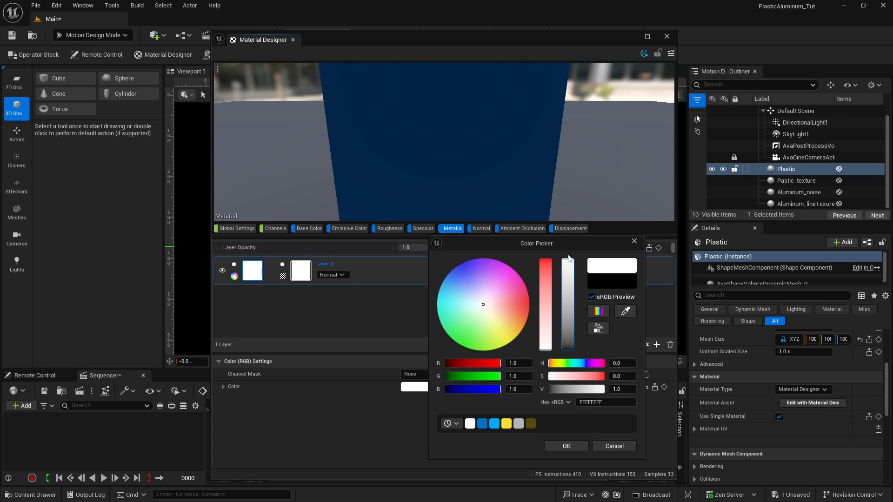
pyautogui.click(567, 446)
# - Set the Specular layer's solid color to white
pyautogui.click(424, 229)
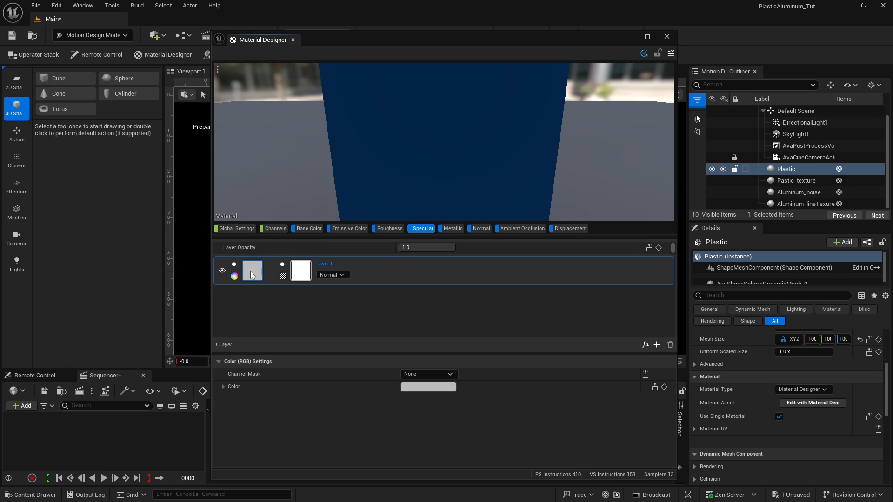
pyautogui.click(419, 389)
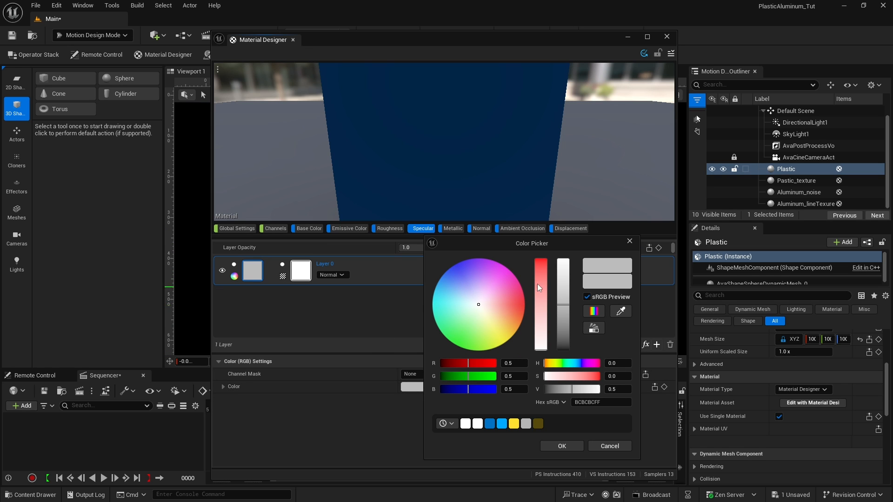
pyautogui.click(563, 263)
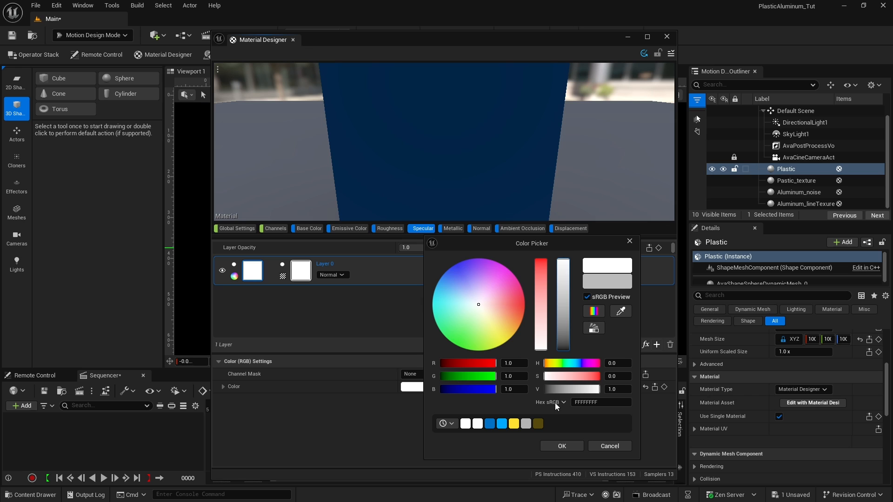
pyautogui.click(568, 445)
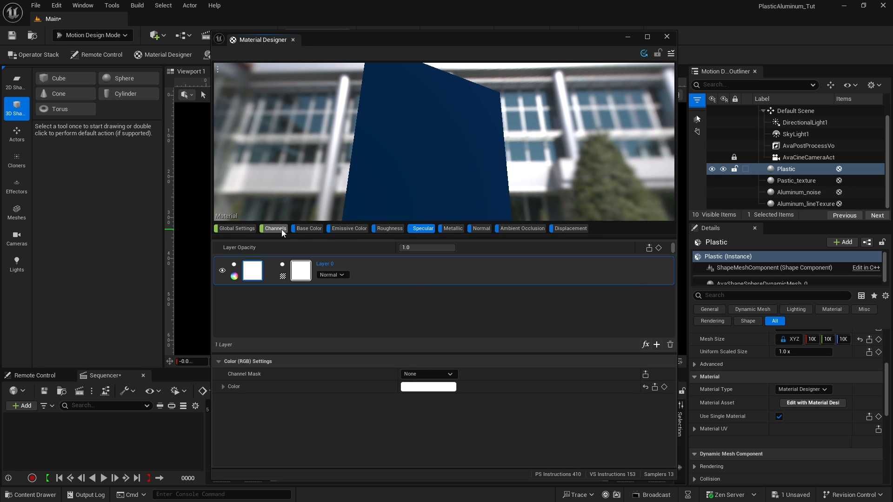
# - Set the material's channel strengths to 0.2 for Roughness, 0.5 for Specular and 0 for Metallic
pyautogui.click(280, 229)
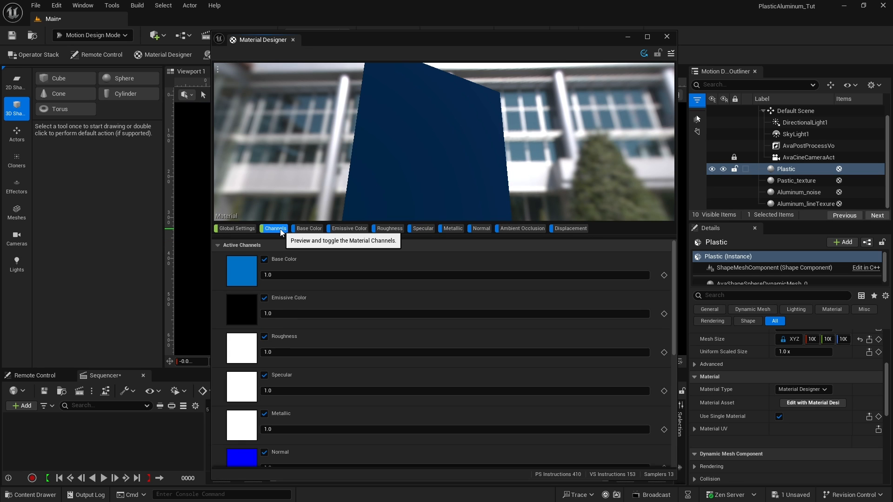
pyautogui.click(282, 356)
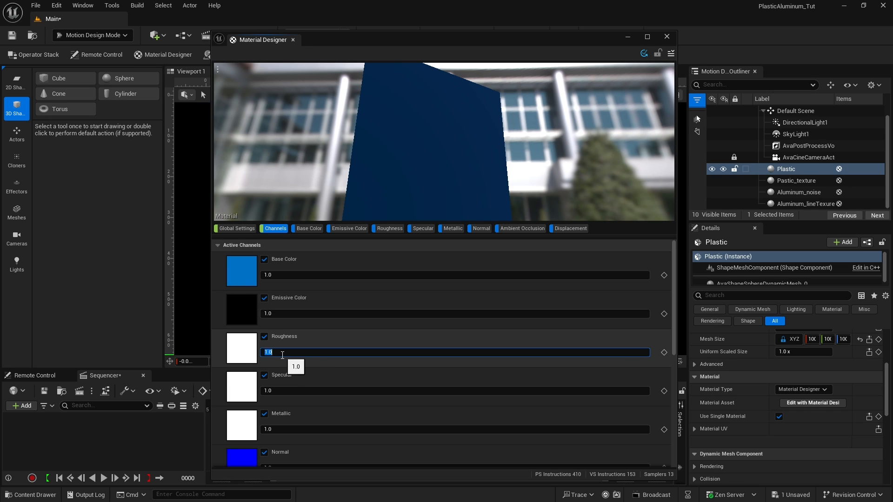
pyautogui.write('0.2')
pyautogui.press('Return')
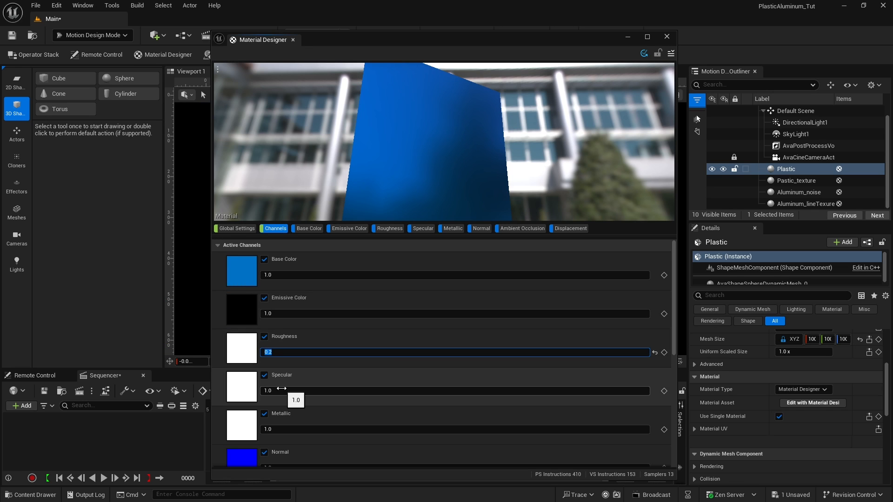
pyautogui.click(281, 390)
pyautogui.write('.5')
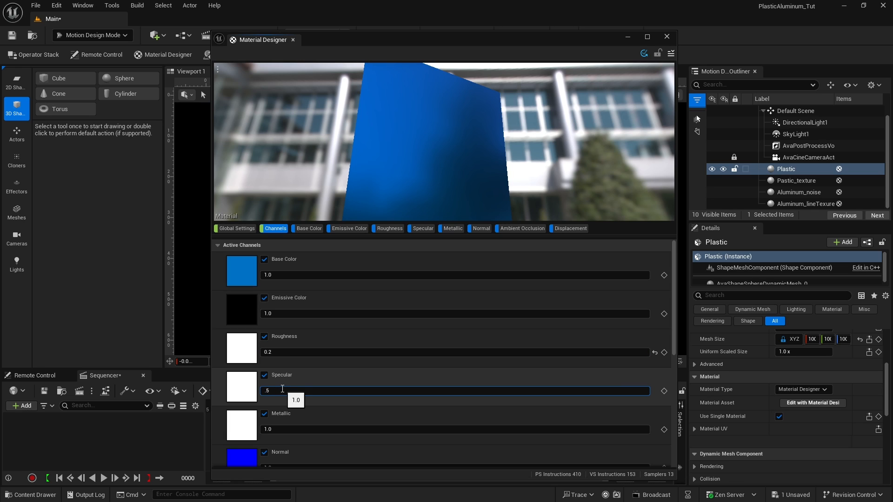
pyautogui.press('Return')
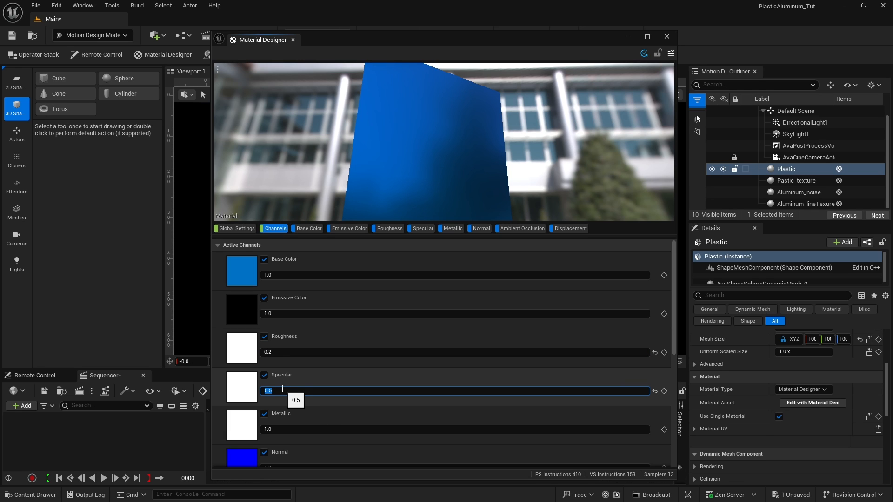
pyautogui.click(271, 429)
pyautogui.write('0')
pyautogui.press('Return')
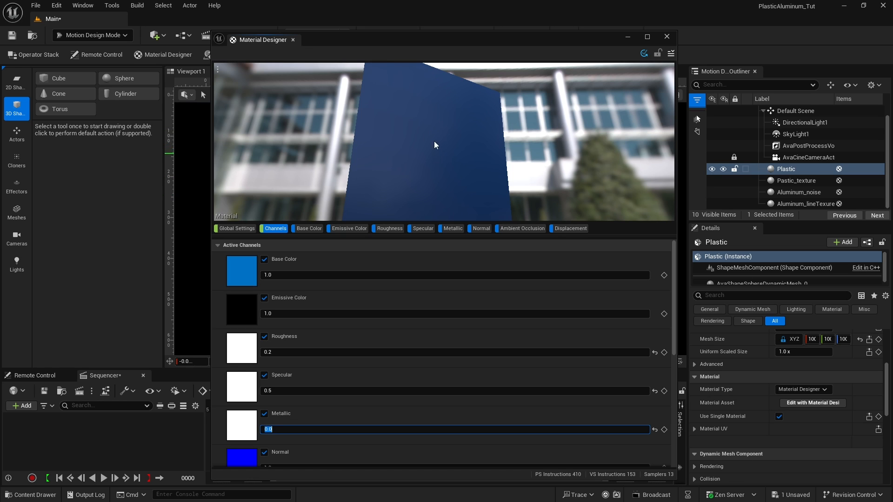
# - Save the material as MD_BluePla in the Content/Materials folder and close the Material Designer
pyautogui.click(671, 53)
pyautogui.click(682, 98)
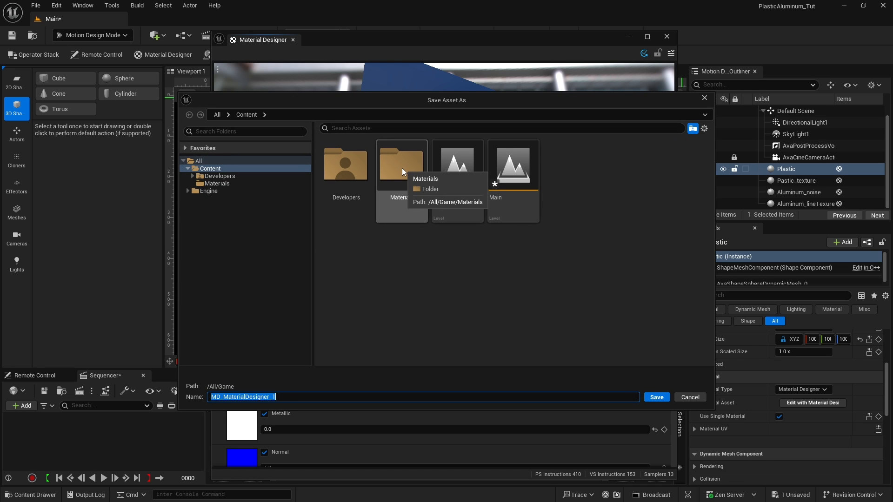
pyautogui.rightClick(421, 290)
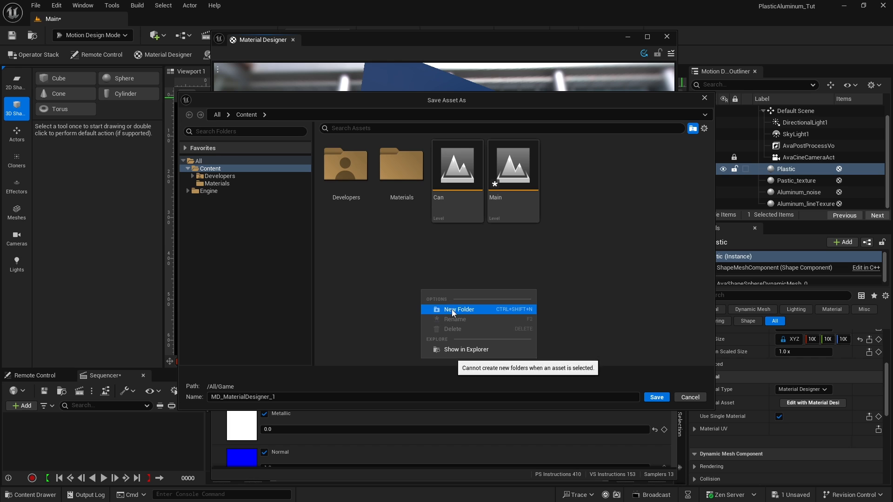
pyautogui.click(402, 233)
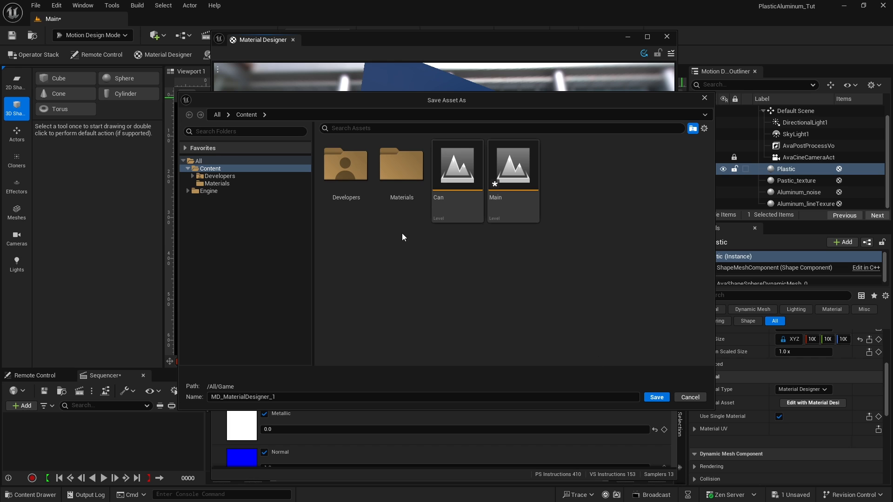
pyautogui.doubleClick(403, 170)
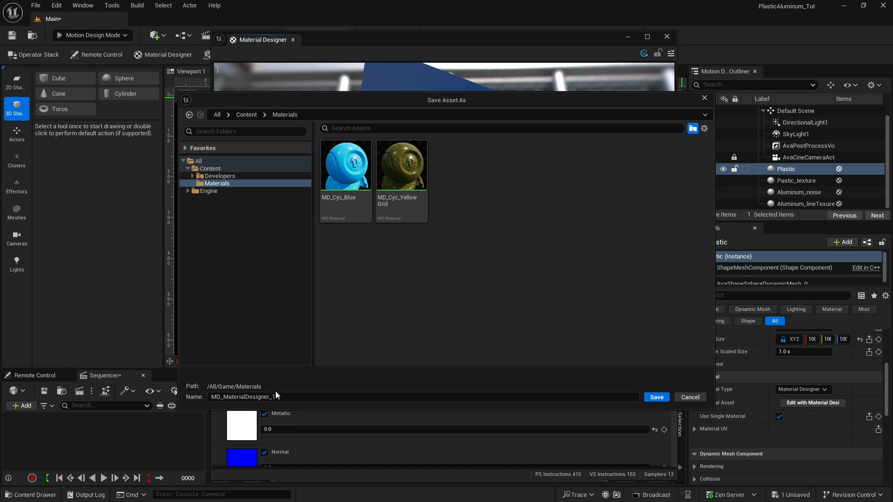
pyautogui.moveTo(223, 397); pyautogui.dragTo(325, 398)
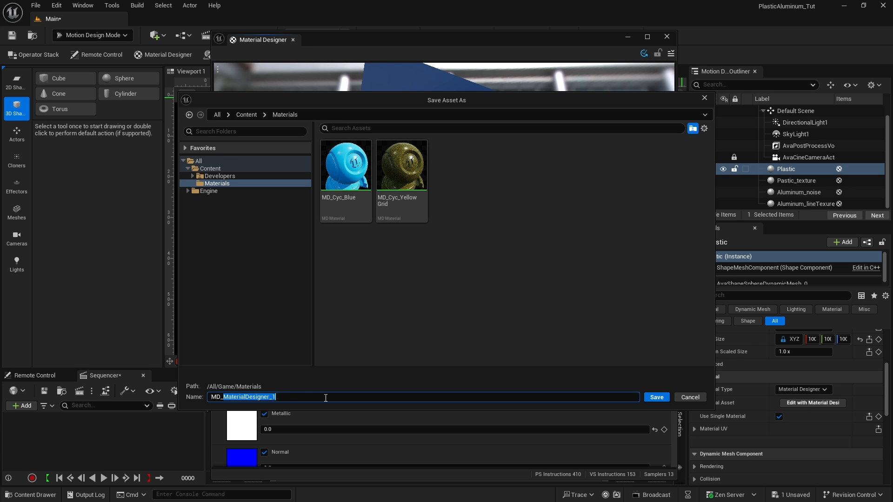
pyautogui.write('BluePla')
pyautogui.press('Return')
pyautogui.click(671, 38)
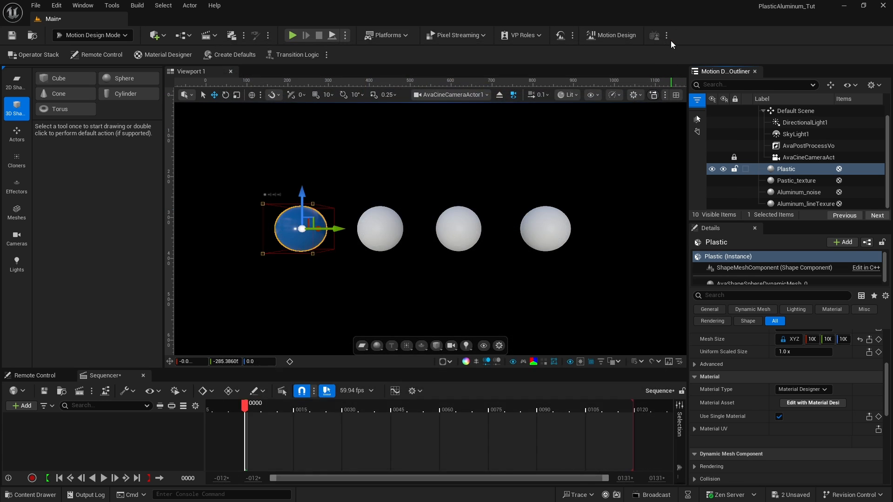
# - Assign a Material Designer material to the Pastic_texture sphere and create it as a new PBR material
pyautogui.click(381, 229)
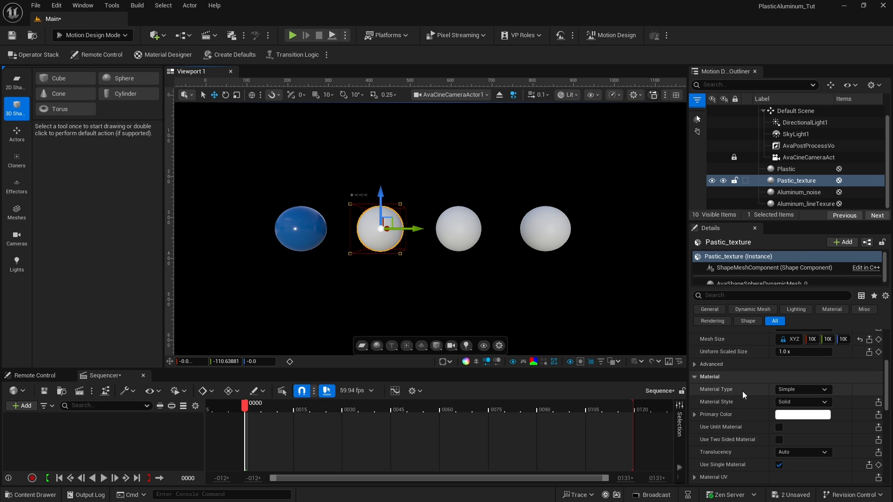
pyautogui.click(797, 390)
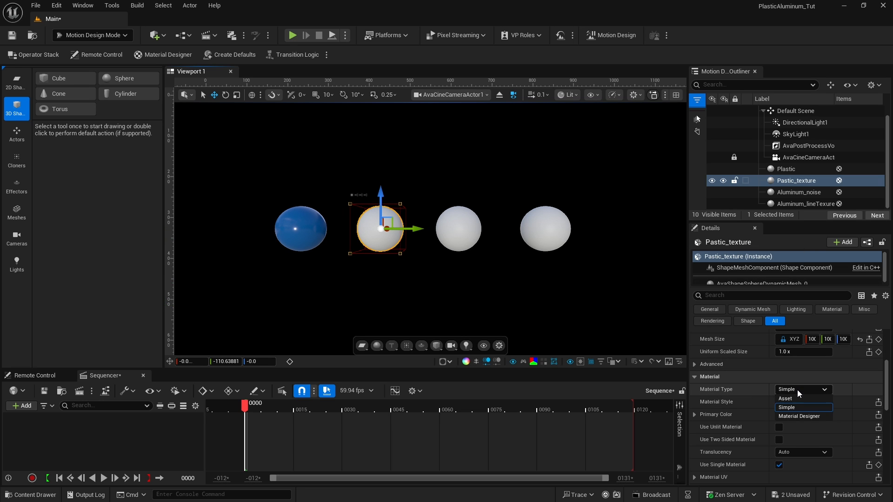
pyautogui.click(801, 417)
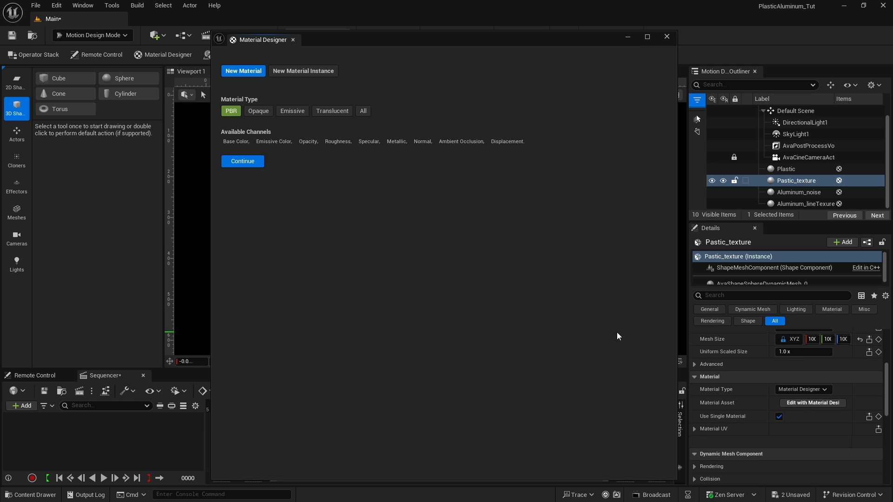
pyautogui.click(248, 161)
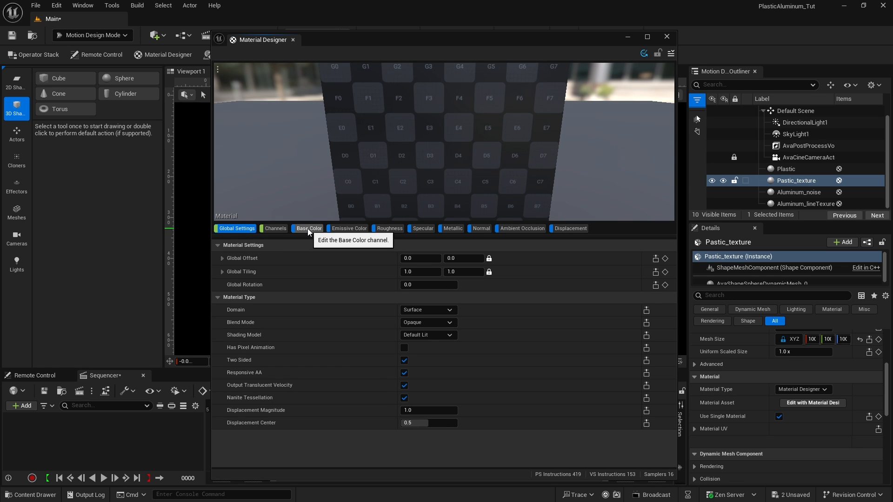
# - Change the Base Color layer's source to Solid Color and set it to white
pyautogui.click(308, 228)
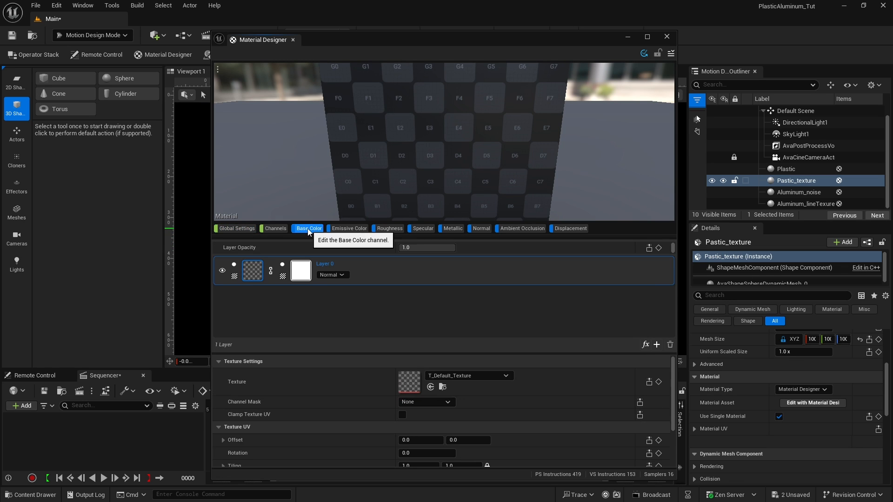
pyautogui.click(235, 277)
pyautogui.click(261, 303)
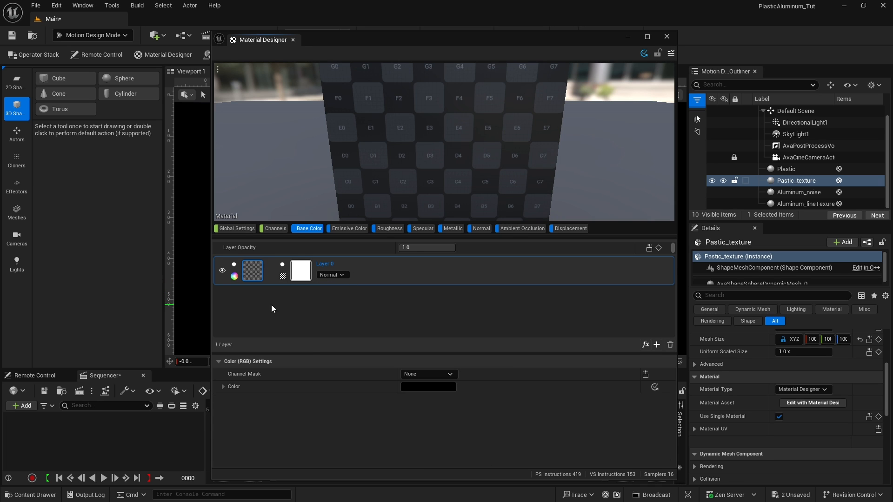
pyautogui.click(426, 387)
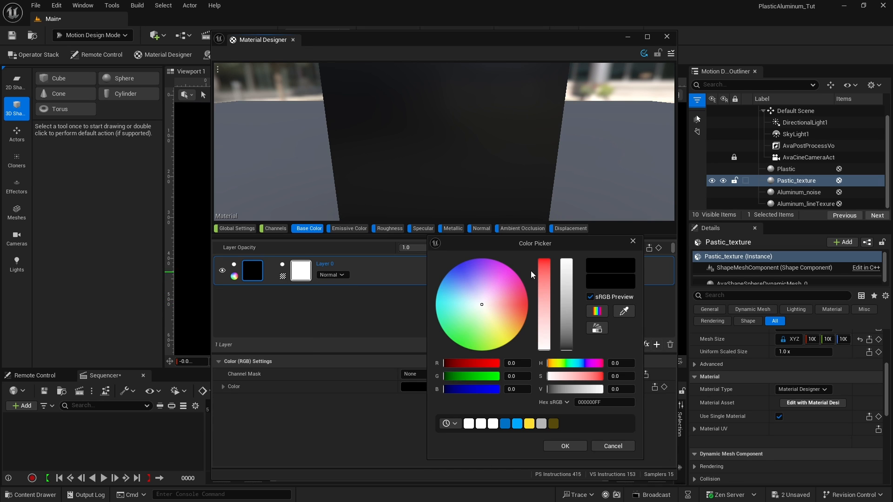
pyautogui.moveTo(567, 344)
pyautogui.mouseDown()
pyautogui.moveTo(567, 312)
pyautogui.moveTo(567, 329)
pyautogui.mouseUp()
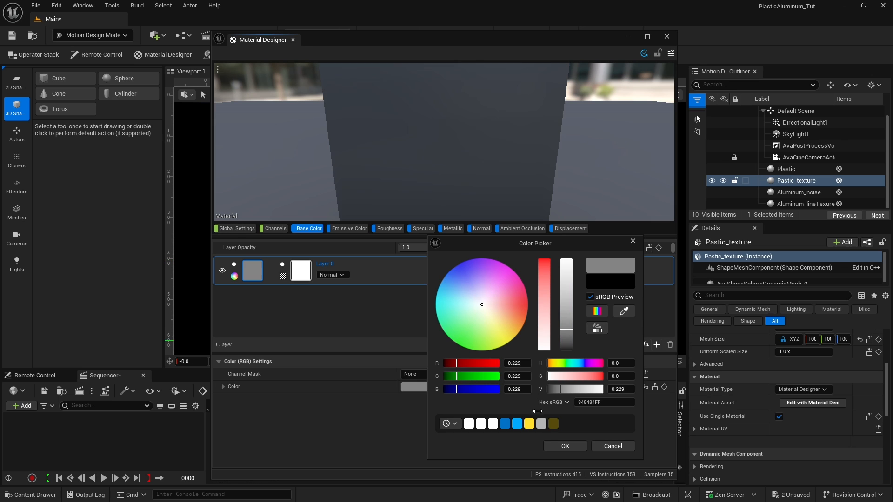
pyautogui.click(571, 445)
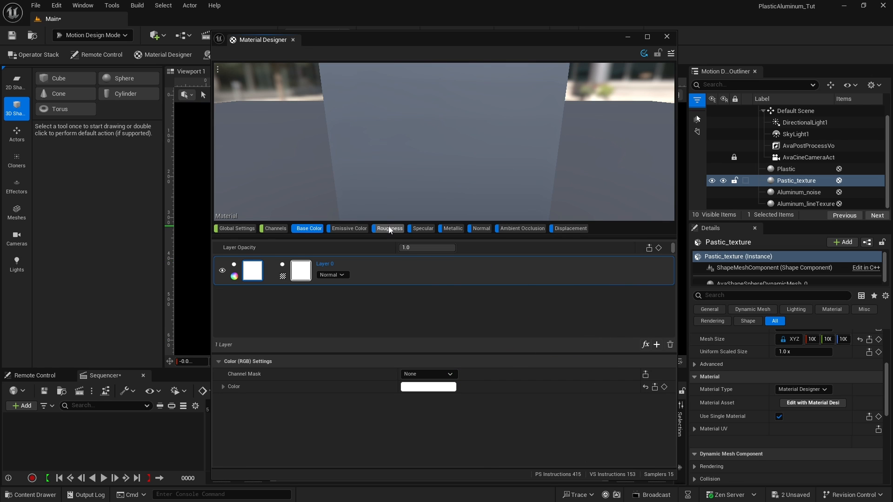
# - Change the Roughness layer's source to Solid Color and set it to white
pyautogui.click(390, 228)
pyautogui.click(234, 276)
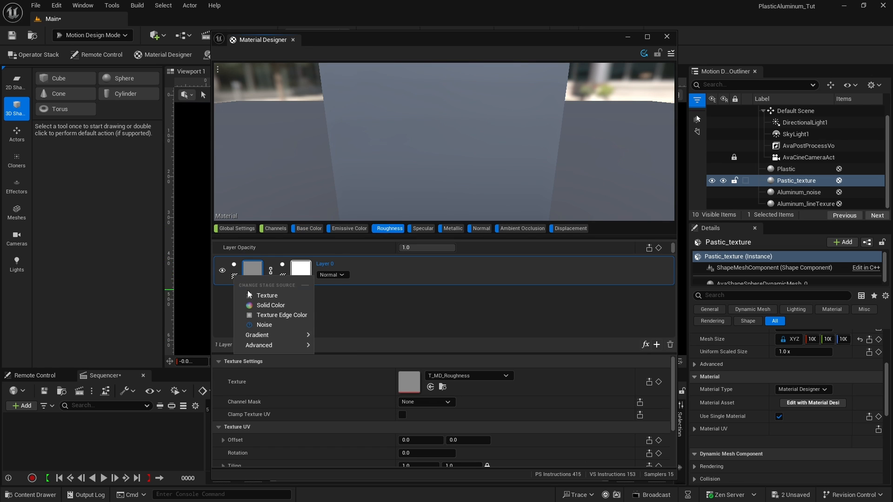
pyautogui.click(262, 306)
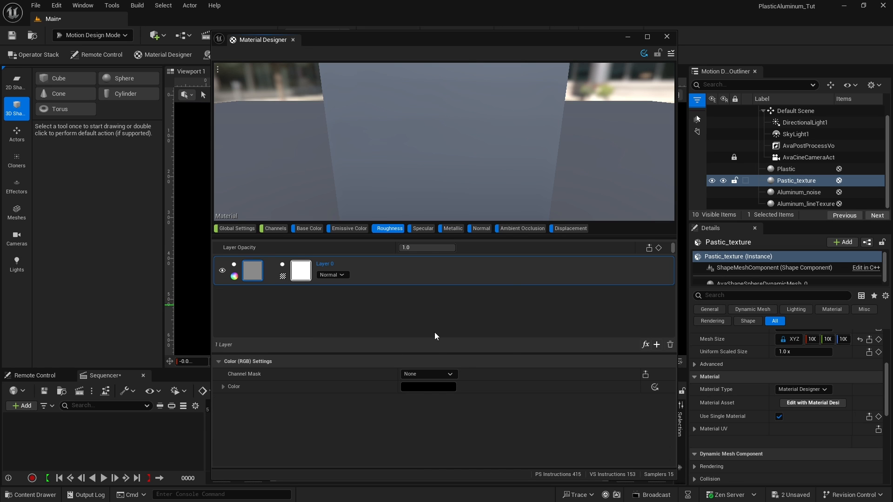
pyautogui.click(426, 386)
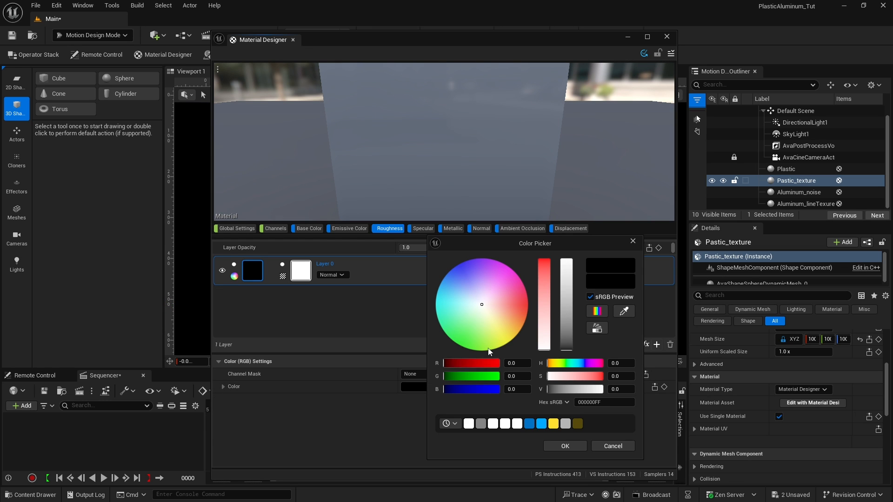
pyautogui.click(567, 261)
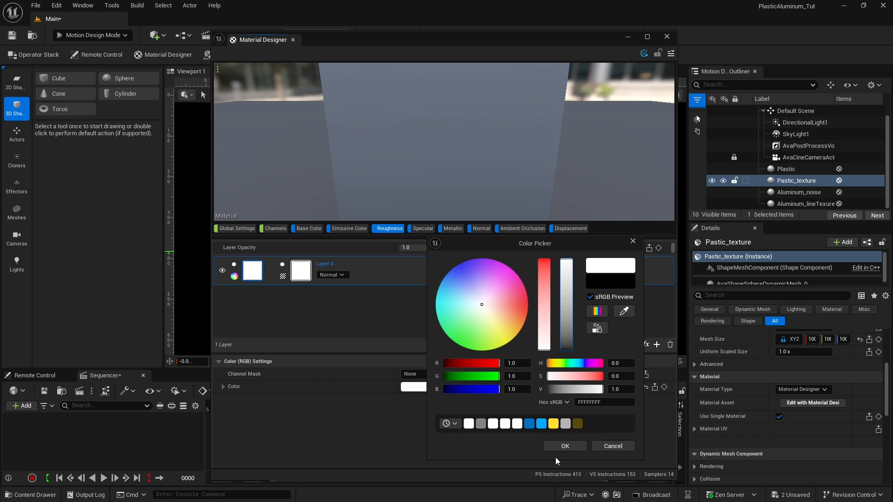
pyautogui.click(562, 442)
# - Change the Metallic layer's source to Solid Color and set it to white
pyautogui.click(454, 228)
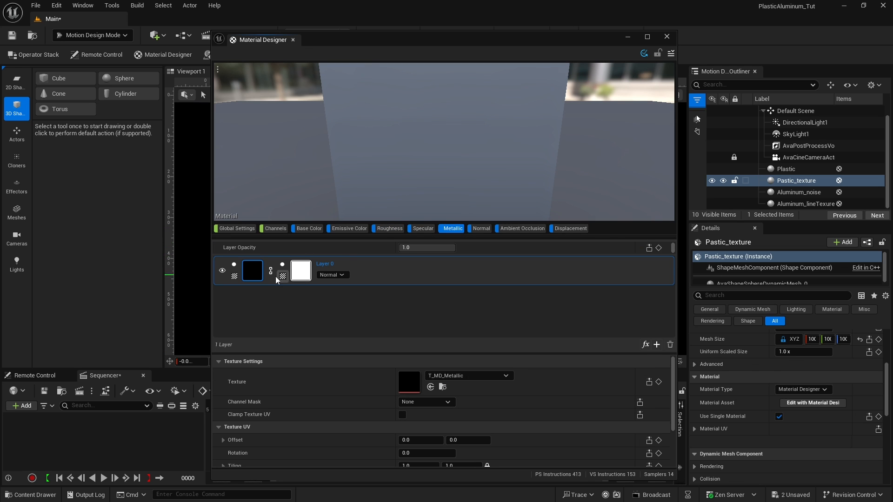
pyautogui.click(232, 275)
pyautogui.click(266, 305)
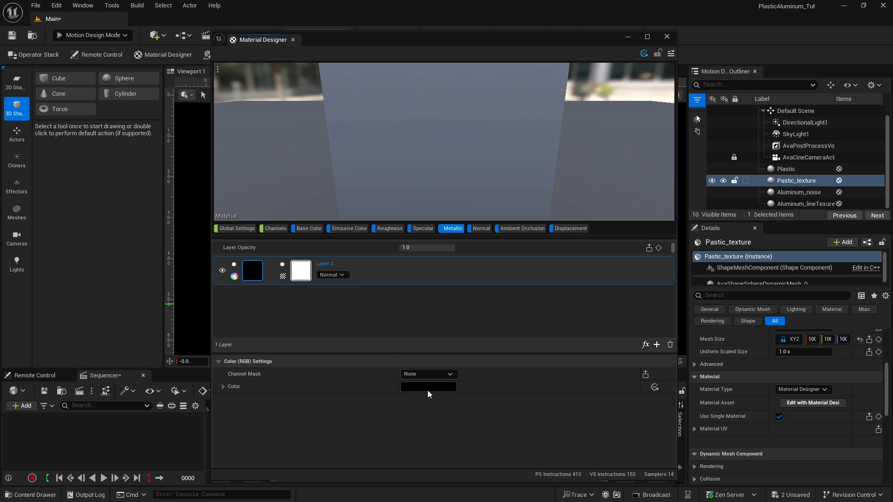
pyautogui.click(431, 386)
pyautogui.click(568, 261)
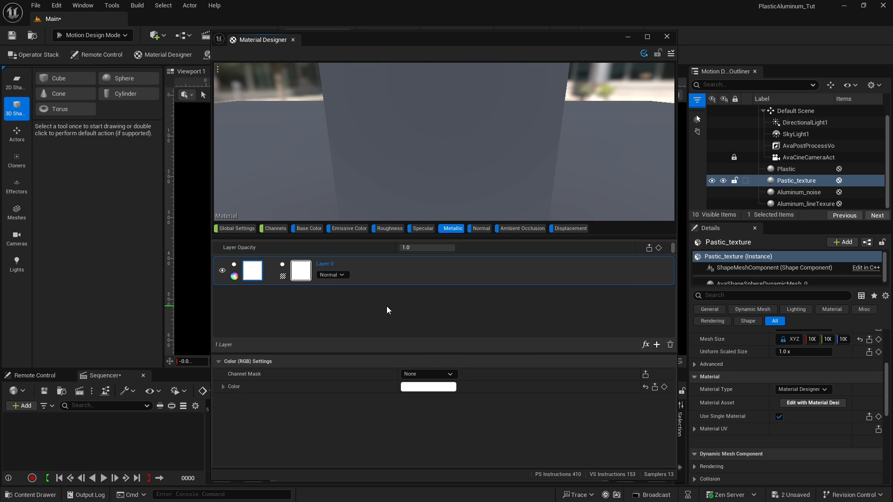
# - Assign the Plastic_A010_normal texture to the Normal channel's layer
pyautogui.scroll(-3, 445, 144)
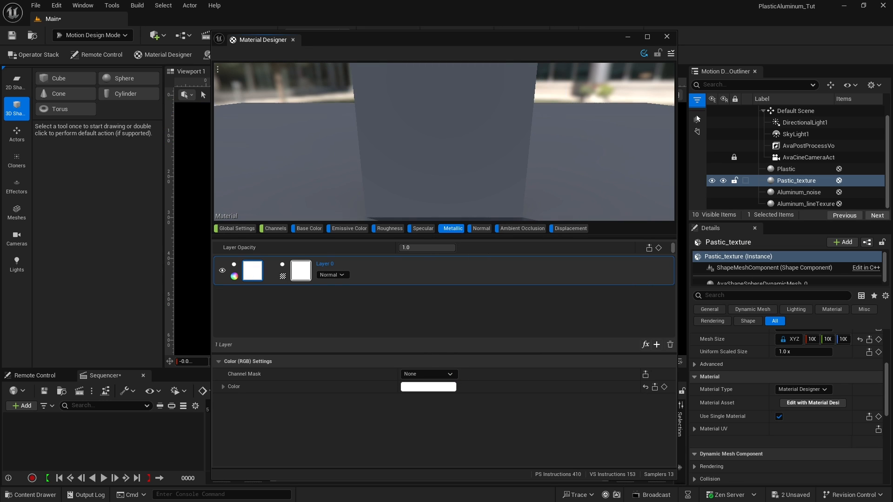
pyautogui.moveTo(445, 144); pyautogui.dragTo(449, 203)
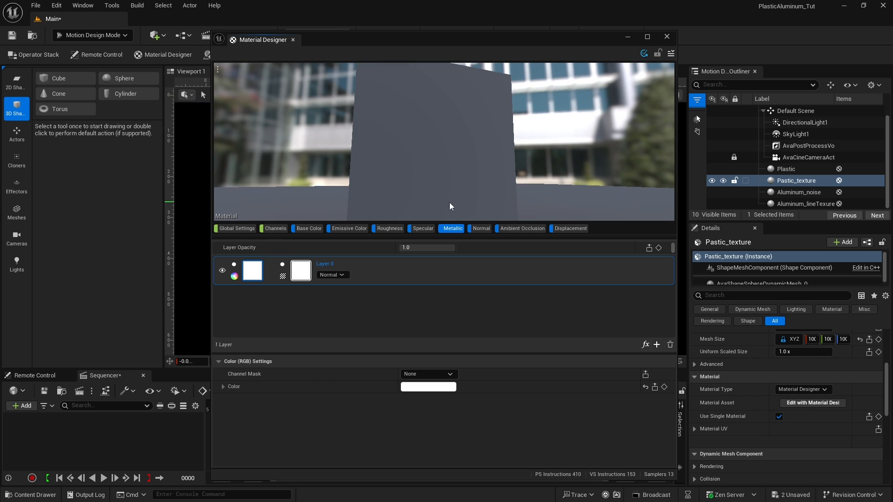
pyautogui.click(482, 229)
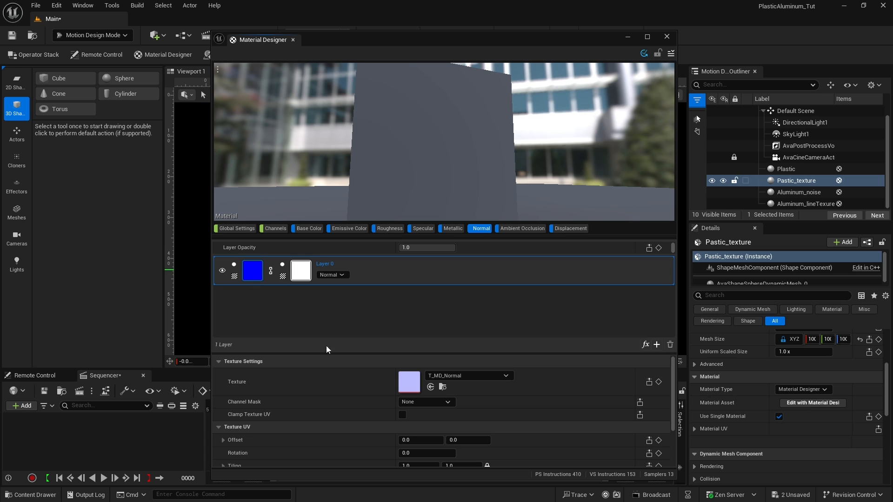
pyautogui.click(463, 376)
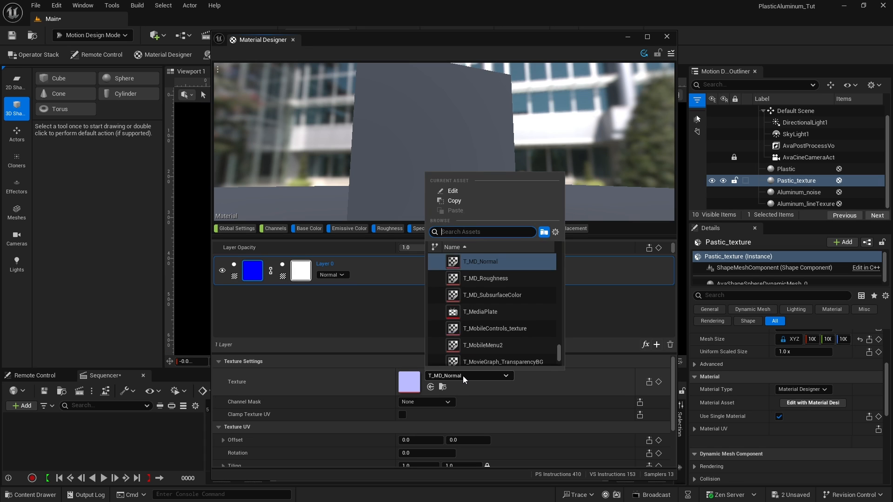
pyautogui.write('Plasi')
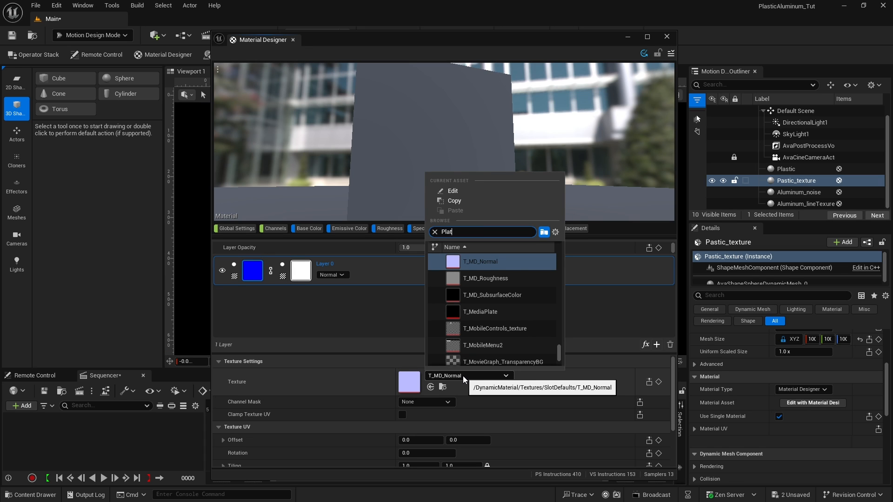
pyautogui.press('BackSpace')
pyautogui.write('tic')
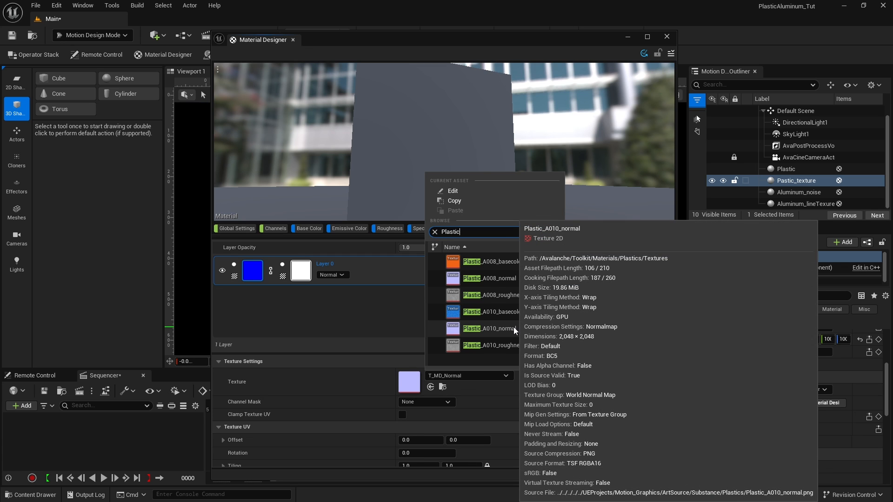
pyautogui.click(514, 327)
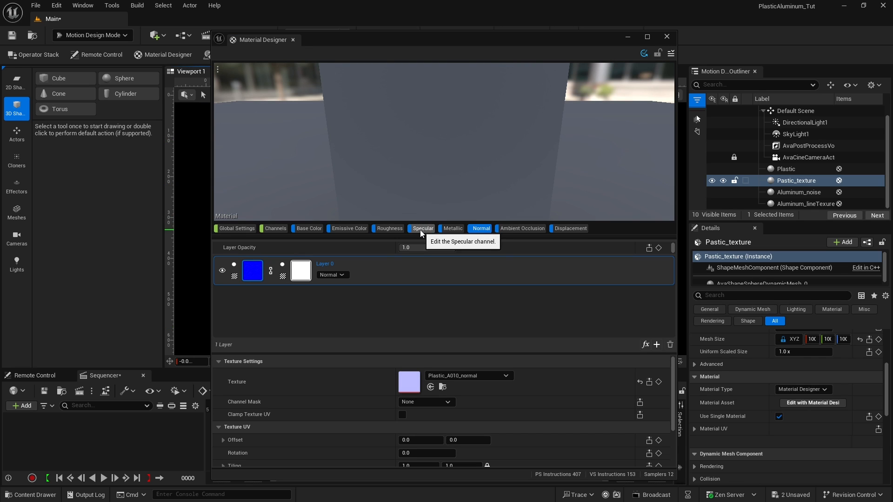
# - Set the Specular layer's solid color to white
pyautogui.click(420, 228)
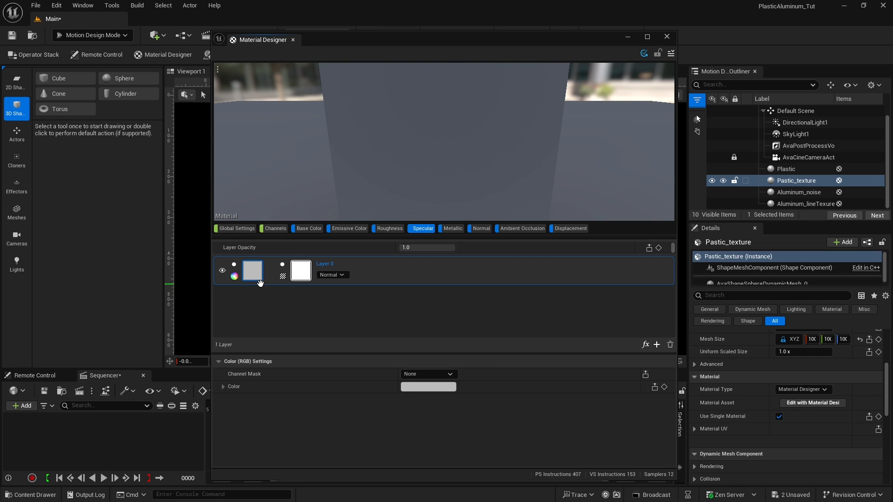
pyautogui.click(417, 388)
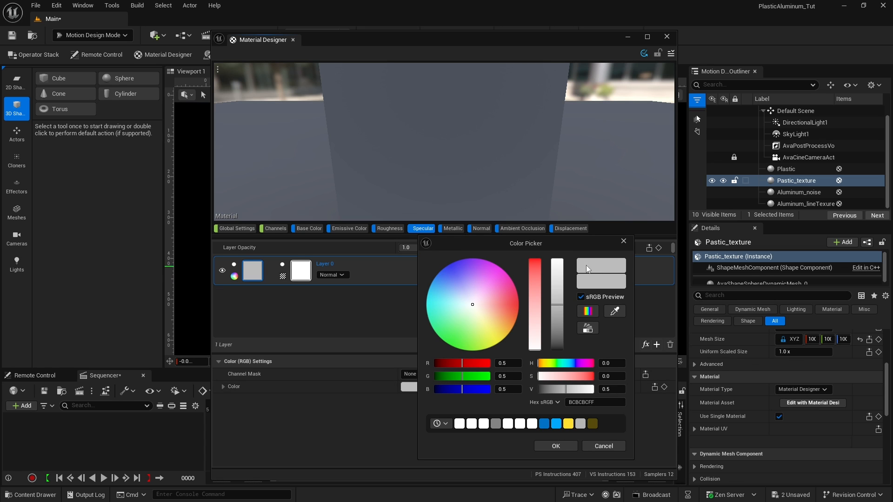
pyautogui.moveTo(555, 268); pyautogui.dragTo(554, 251)
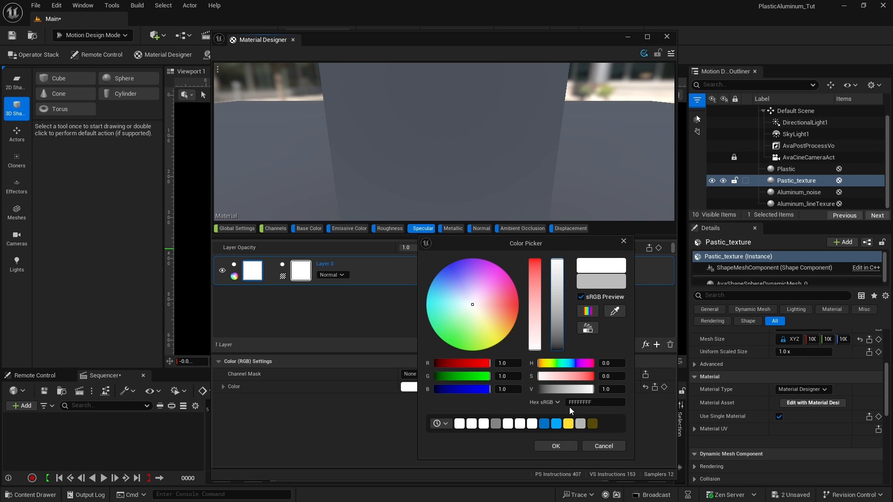
pyautogui.click(570, 444)
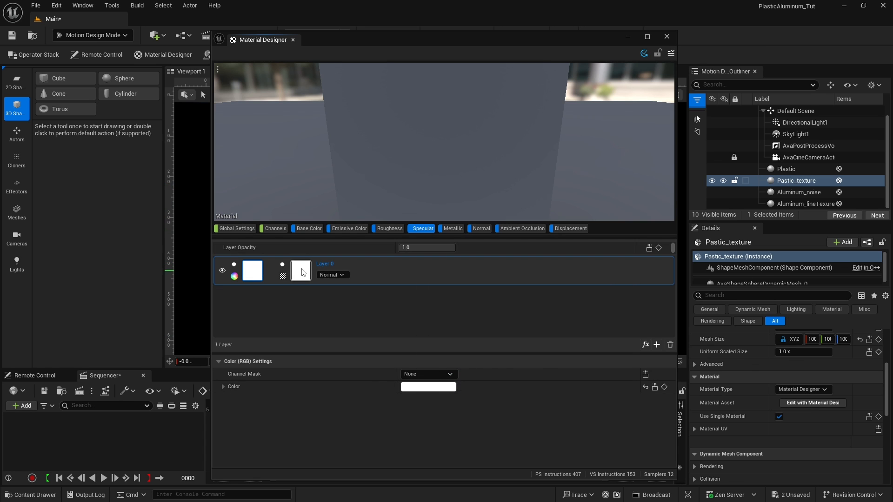
# - Set the material's channel strengths to 2 for Roughness, 0.5 for Specular and 0 for Metallic
pyautogui.click(275, 230)
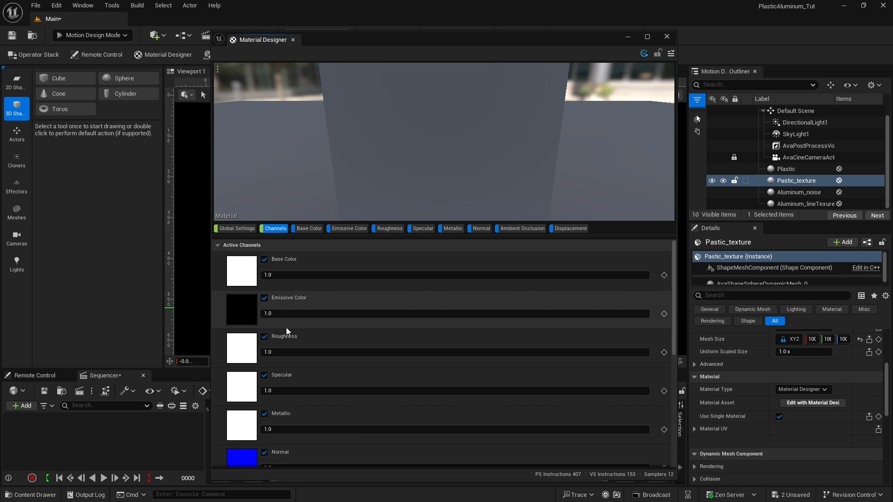
pyautogui.click(283, 353)
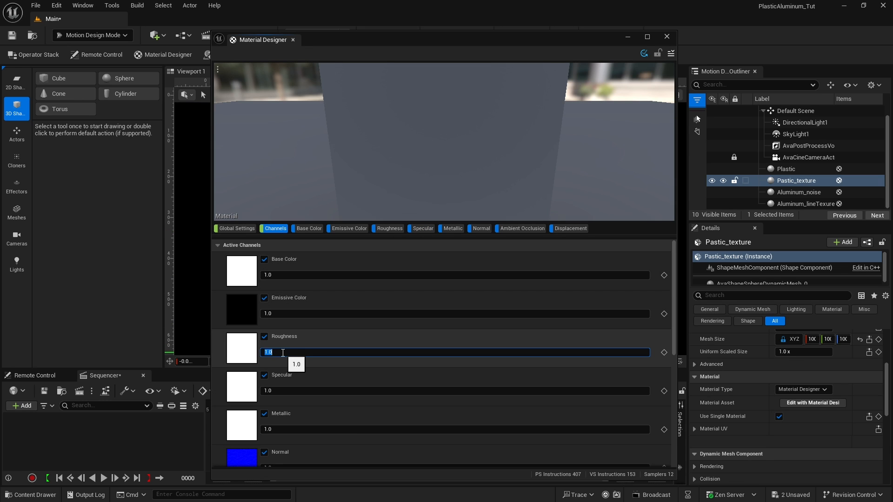
pyautogui.write('2')
pyautogui.press('Return')
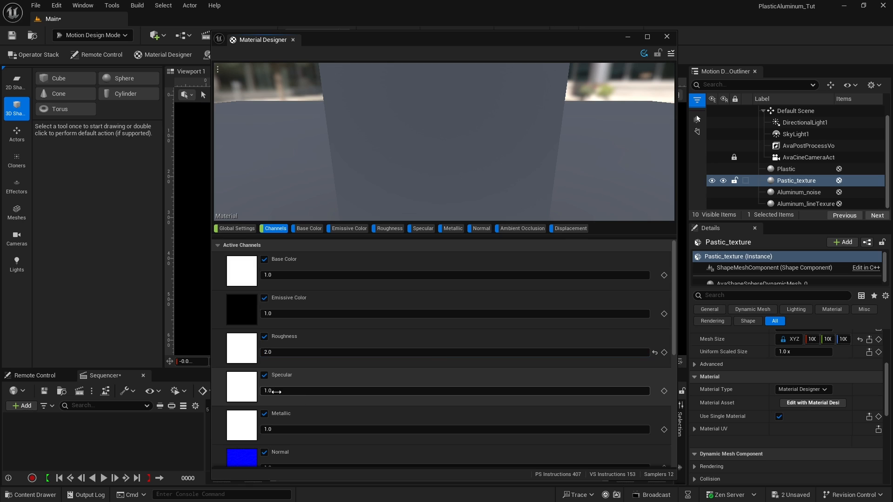
pyautogui.click(277, 392)
pyautogui.write('0.5')
pyautogui.press('Return')
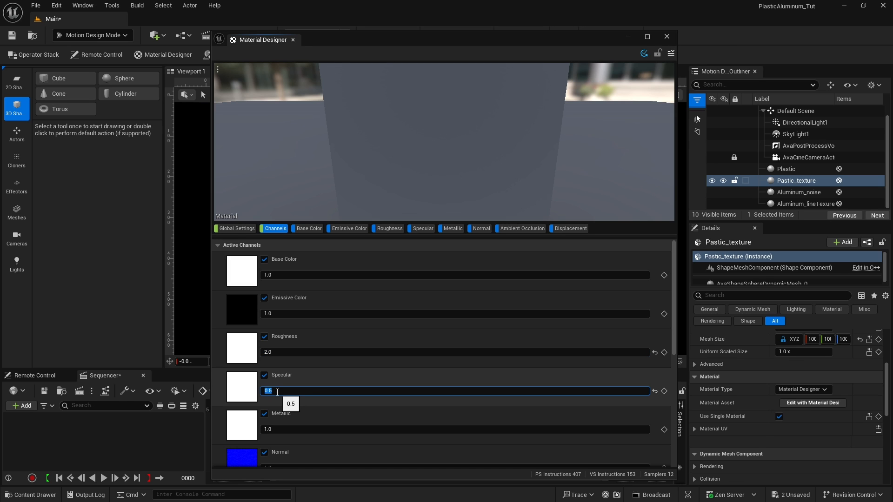
pyautogui.click(278, 430)
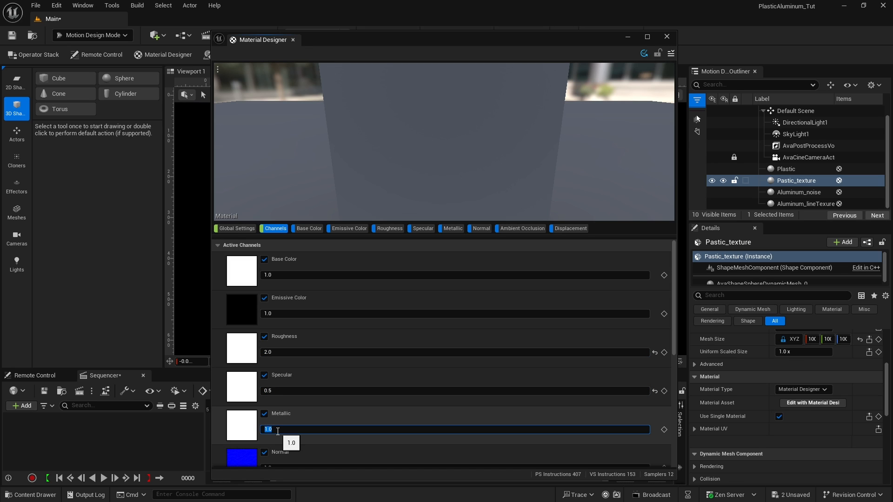
pyautogui.write('0')
pyautogui.press('Return')
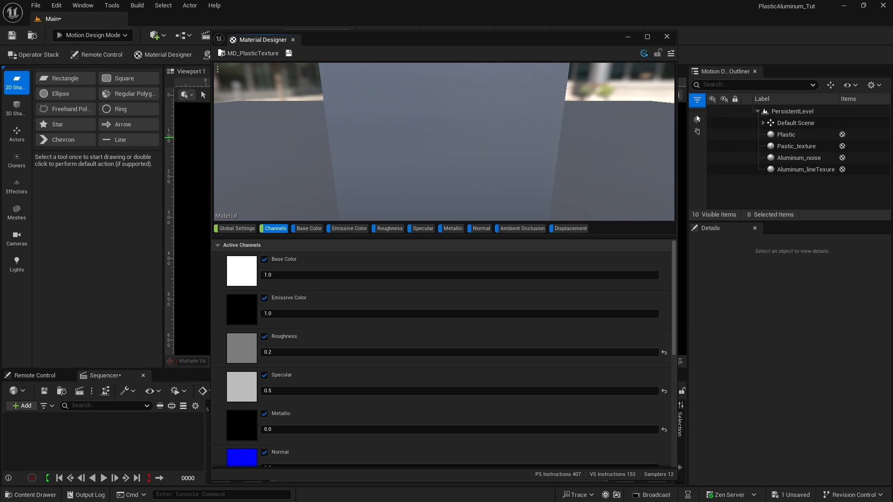
# - Inspect the MD_PlasticTexture material on the preview cube from another angle and close the Material Designer
pyautogui.moveTo(396, 163); pyautogui.dragTo(395, 131, button='right')
pyautogui.moveTo(460, 140); pyautogui.dragTo(433, 90)
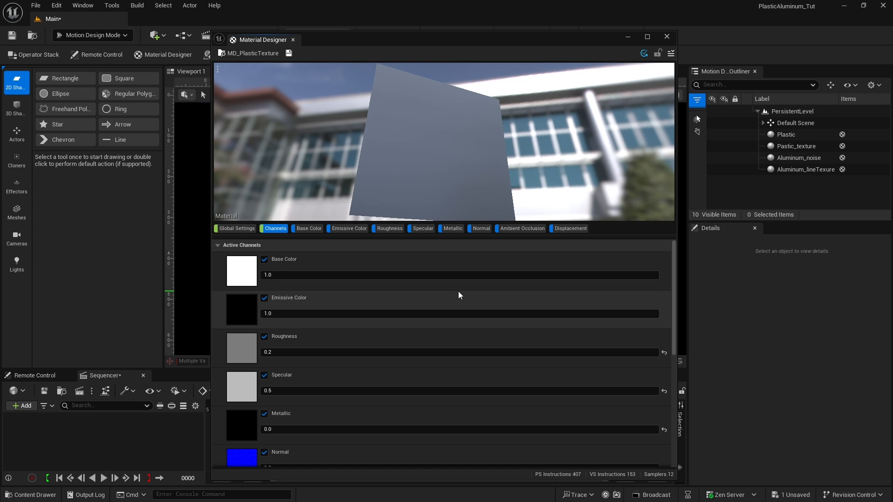
pyautogui.click(668, 36)
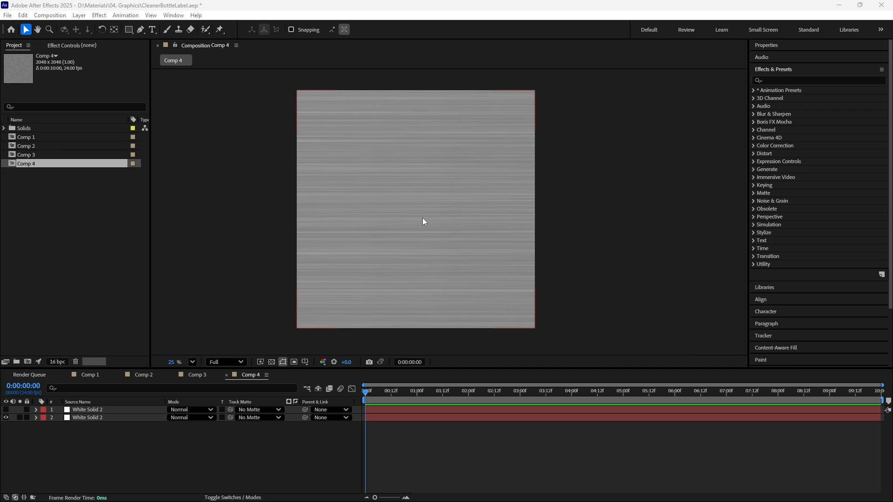
# - Show the upper White Solid 2 layer in Comp 4
pyautogui.click(6, 410)
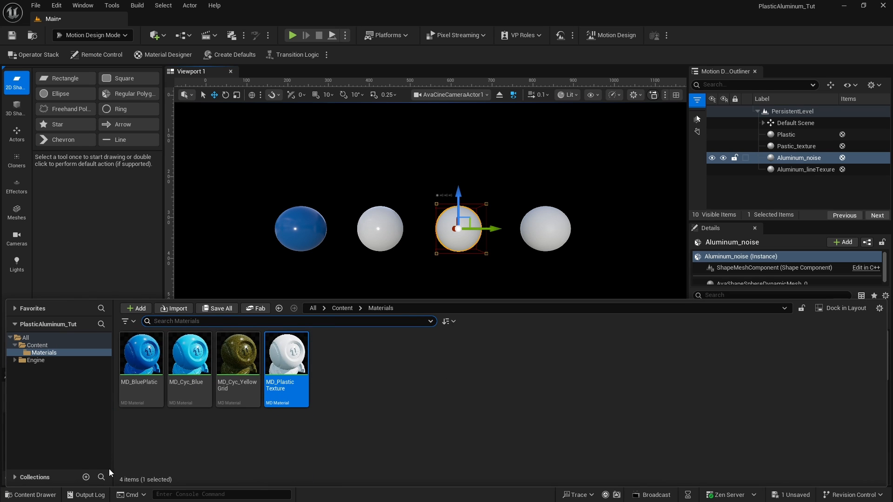
# - In Unreal Editor, create a Textures folder under Content and import horizontalLinesDent.png and noise.png into it
pyautogui.click(49, 347)
pyautogui.rightClick(286, 359)
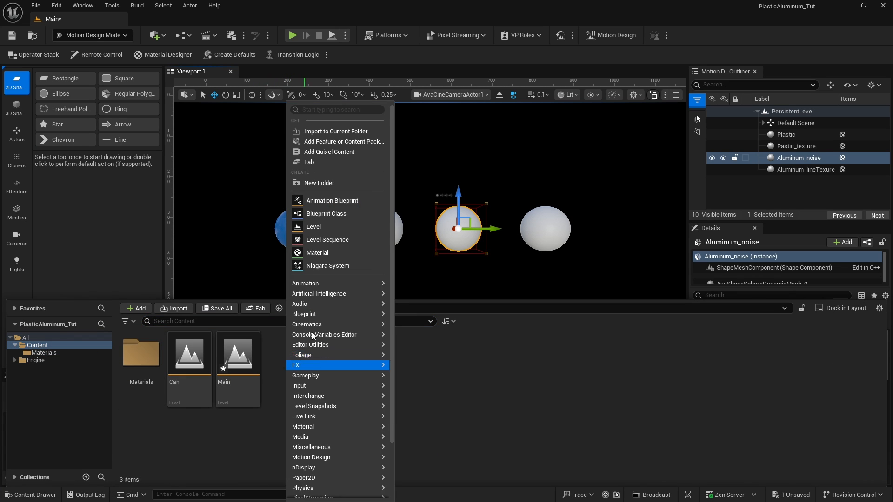
pyautogui.click(327, 183)
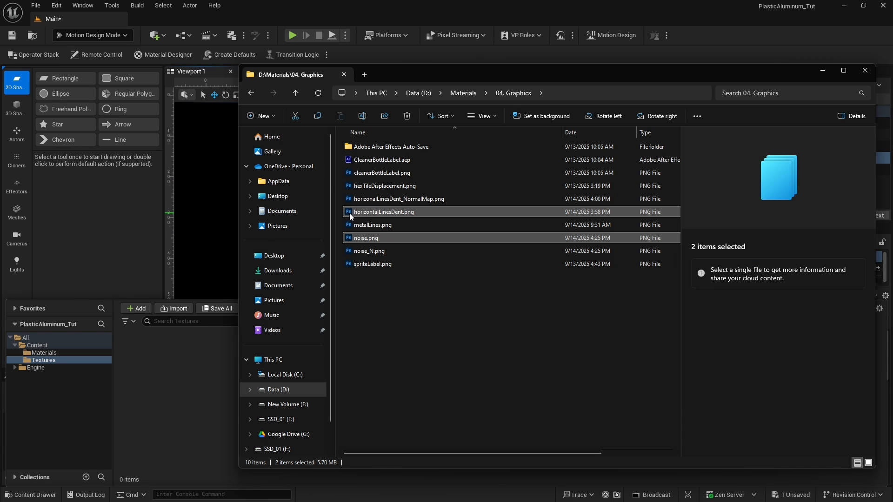
pyautogui.moveTo(350, 215); pyautogui.dragTo(174, 415)
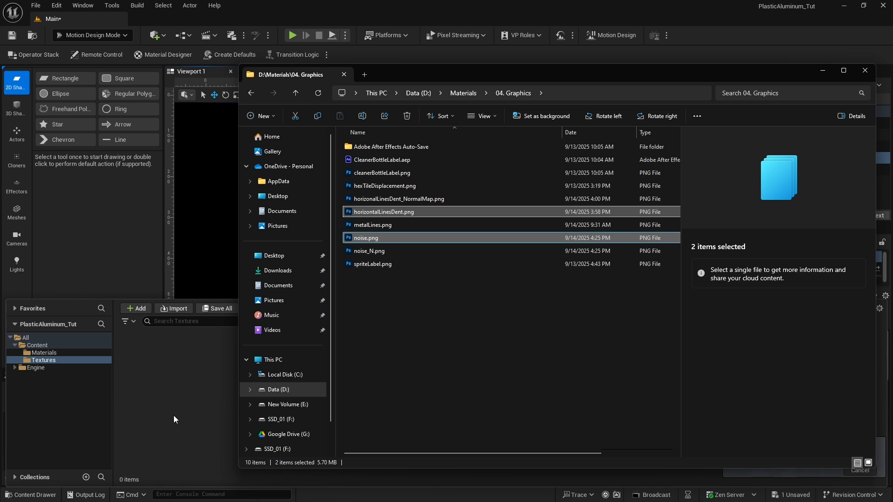
pyautogui.click(865, 71)
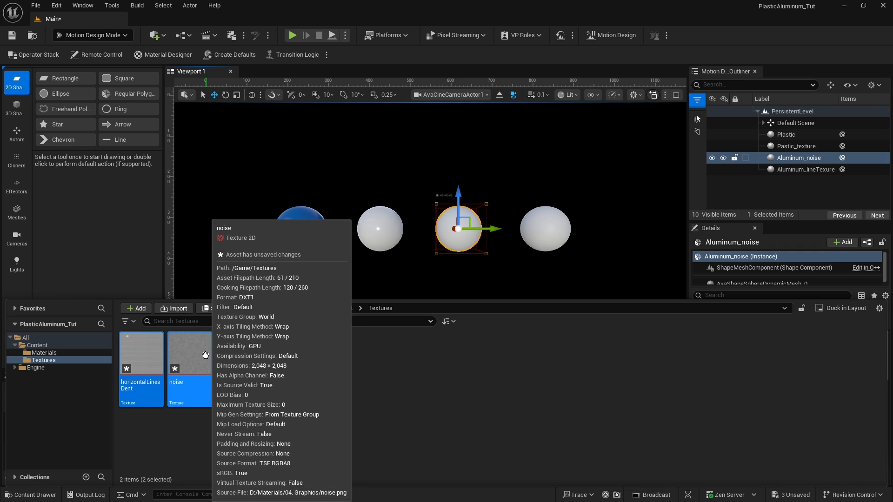
# - Set the Aluminum_noise sphere's material type to Material Designer and create a new PBR material for it
pyautogui.click(455, 238)
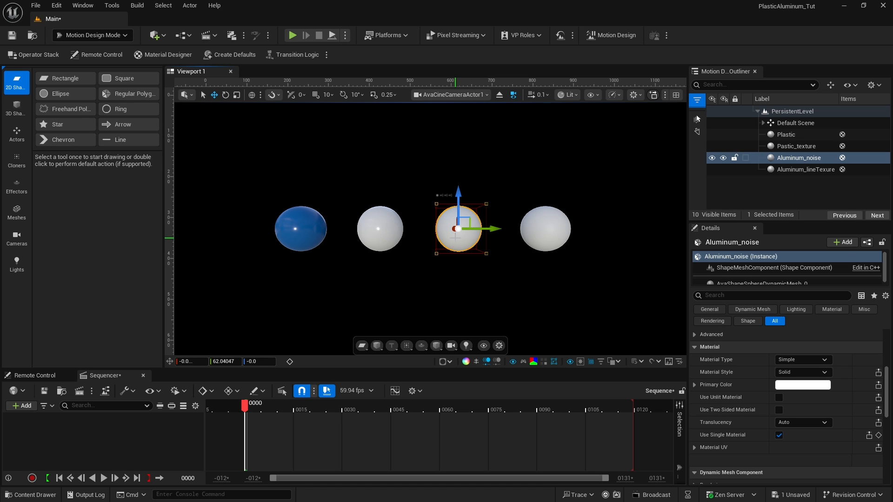
pyautogui.click(794, 361)
pyautogui.click(800, 387)
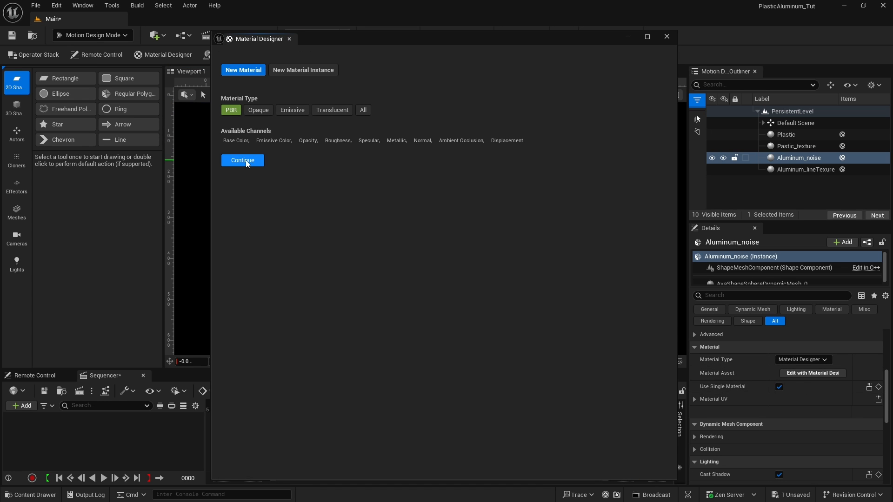
pyautogui.click(243, 161)
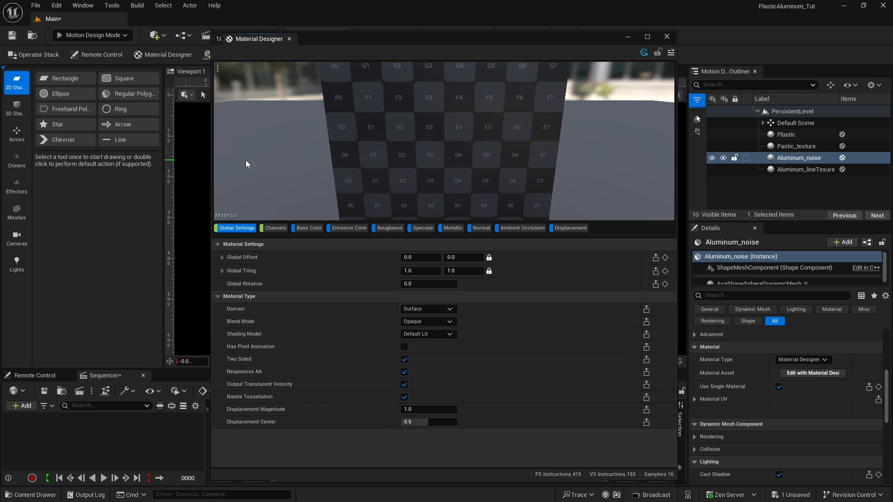
# - Add a solid color layer to the Base Color channel and move it below the texture layer
pyautogui.click(306, 227)
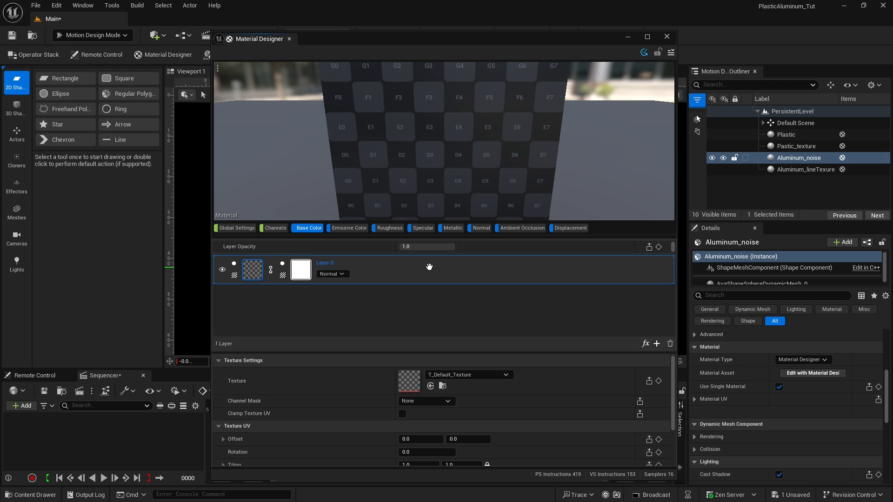
pyautogui.click(657, 345)
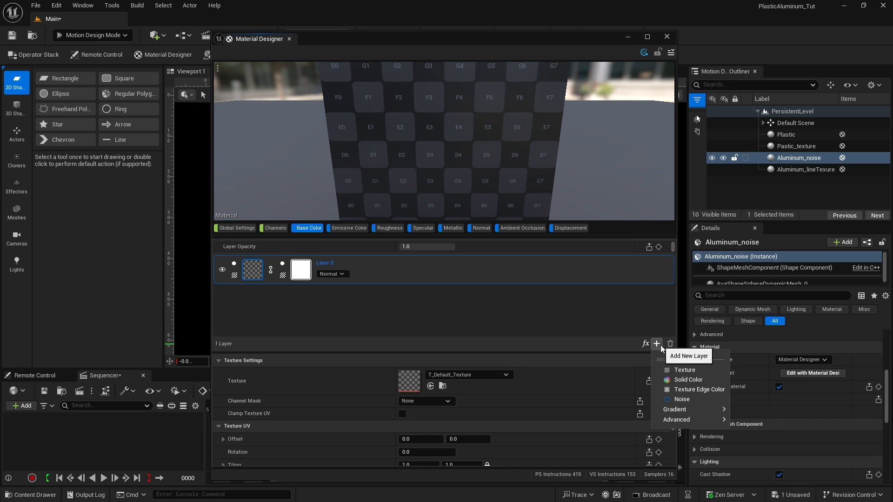
pyautogui.click(682, 378)
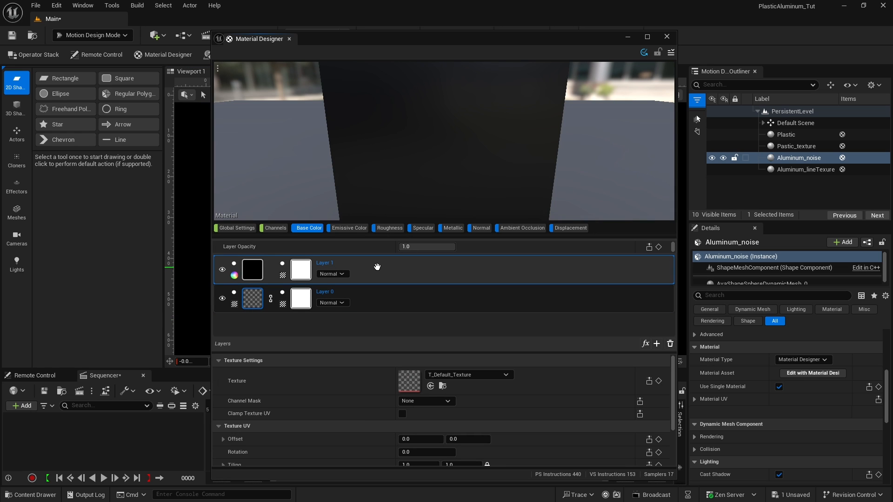
pyautogui.moveTo(377, 266); pyautogui.dragTo(380, 309)
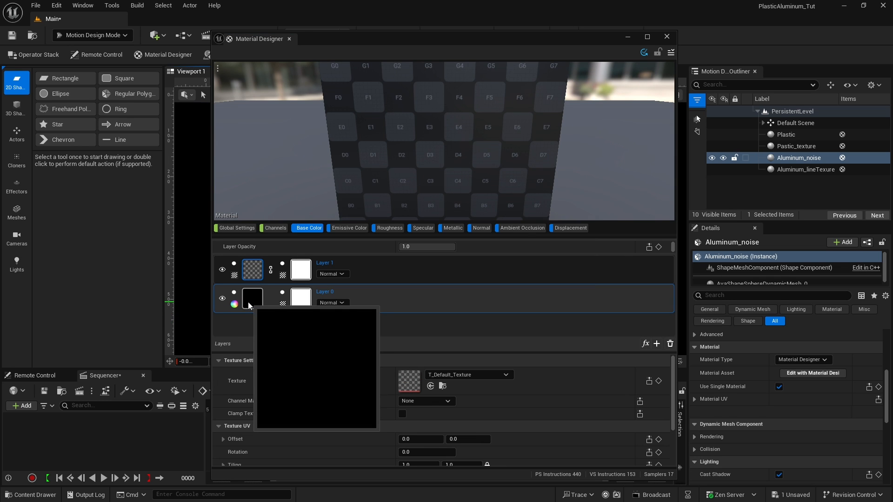
# - Set the color of Base Color's lower layer to hex sRGB 02A04CFF
pyautogui.click(249, 305)
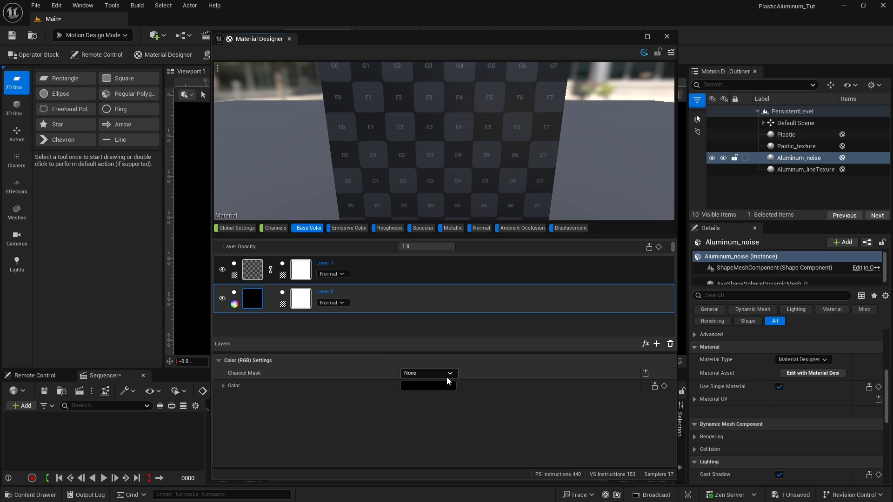
pyautogui.click(426, 386)
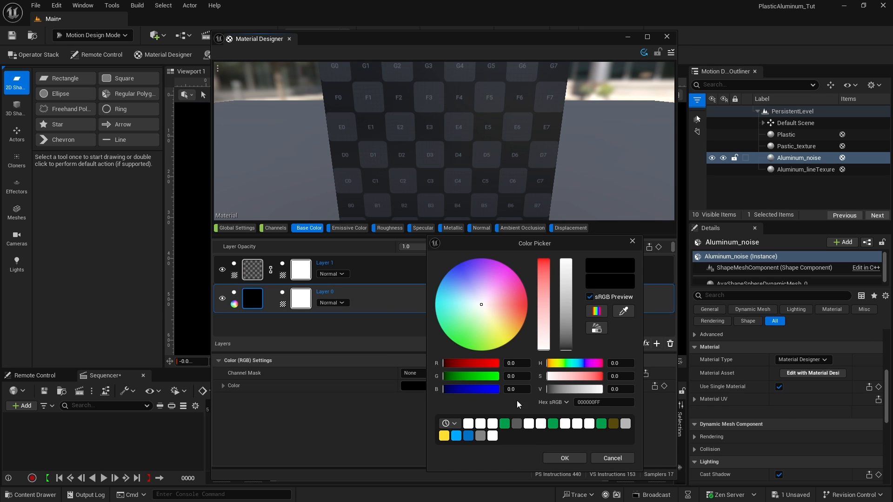
pyautogui.click(569, 403)
pyautogui.write('02A04CFF')
pyautogui.press('Return')
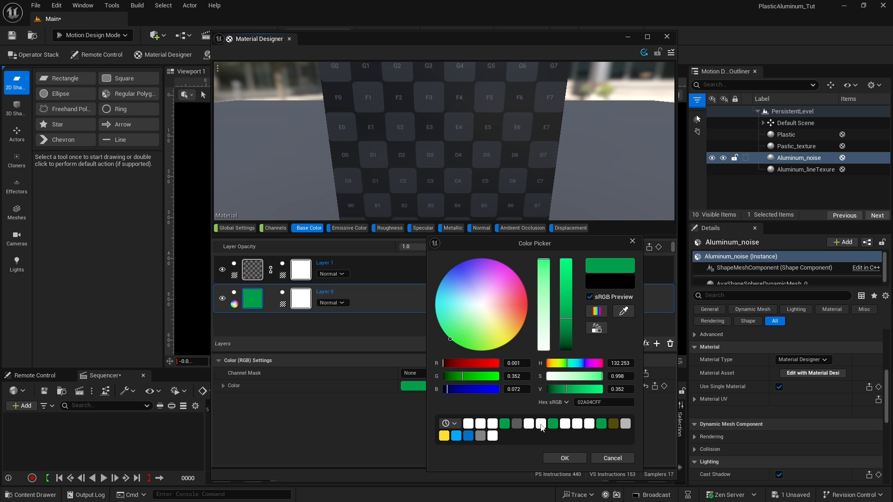
pyautogui.click(565, 458)
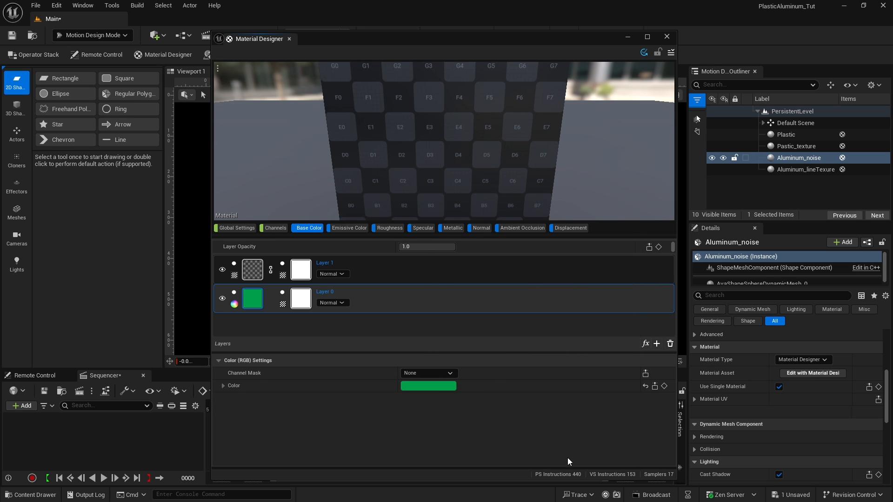
# - Assign the noise texture to Base Color's upper layer and set that layer's blend mode to Overlay
pyautogui.click(253, 271)
pyautogui.click(253, 270)
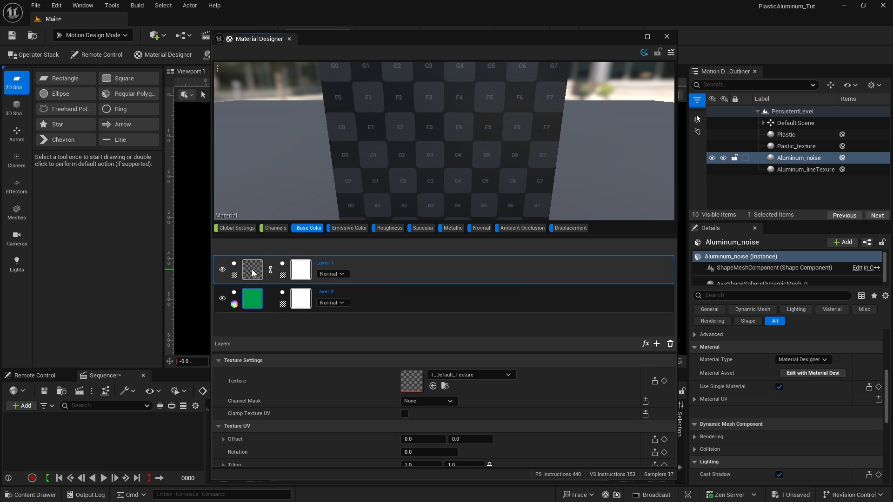
pyautogui.click(457, 376)
pyautogui.write('noise')
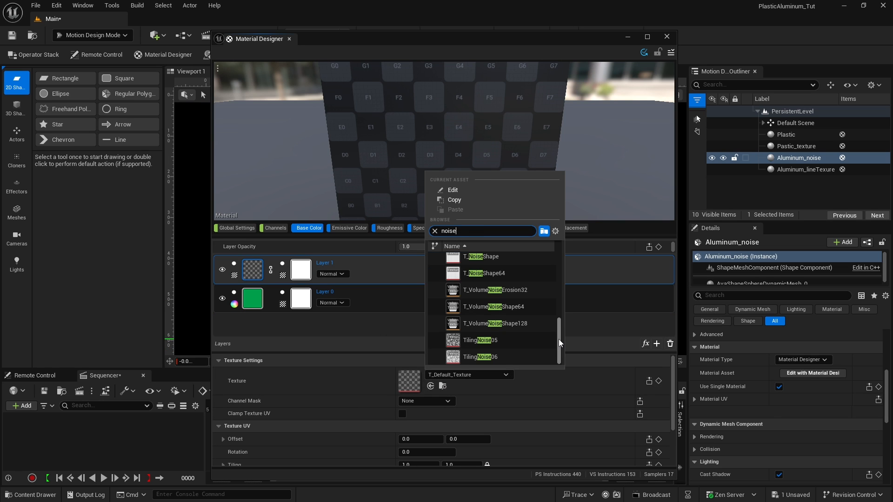
pyautogui.moveTo(559, 339); pyautogui.dragTo(562, 298)
pyautogui.click(478, 294)
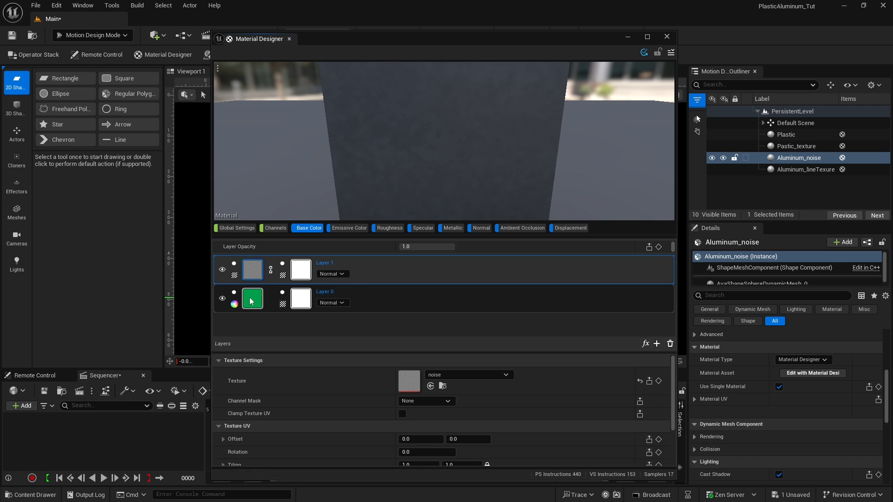
pyautogui.click(346, 275)
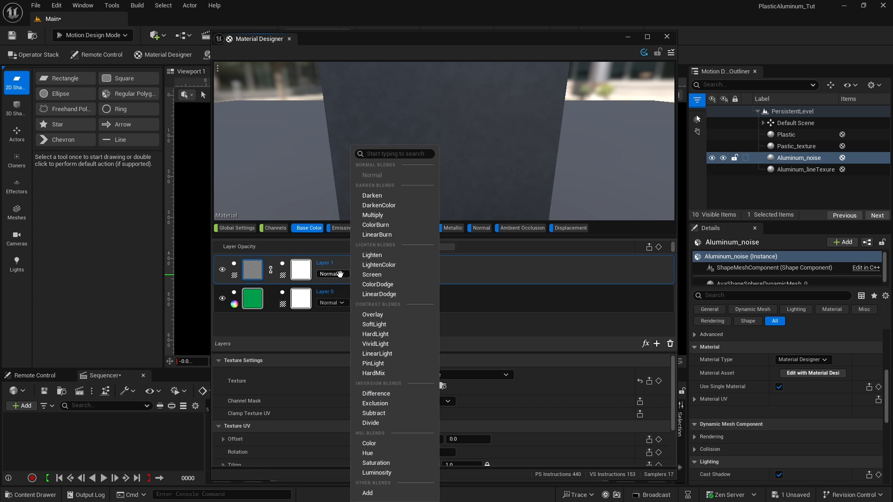
pyautogui.click(378, 314)
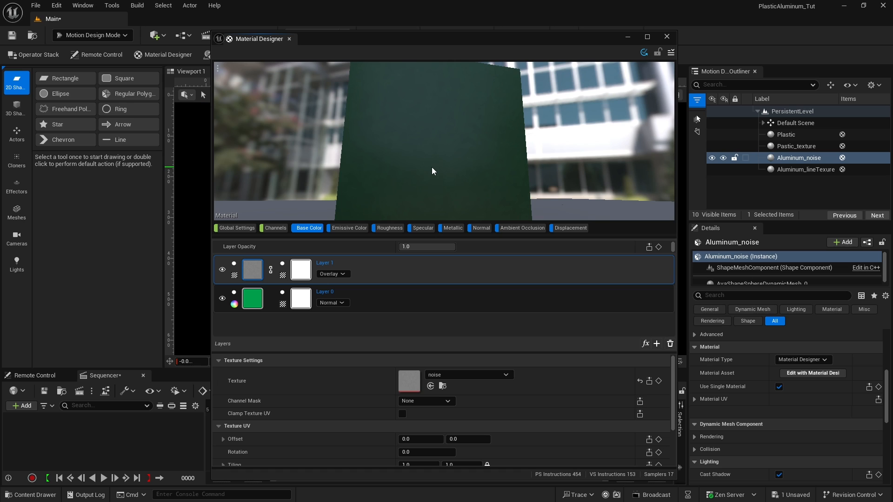
# - Change the Roughness channel's layer source to a solid color and make it white
pyautogui.click(390, 228)
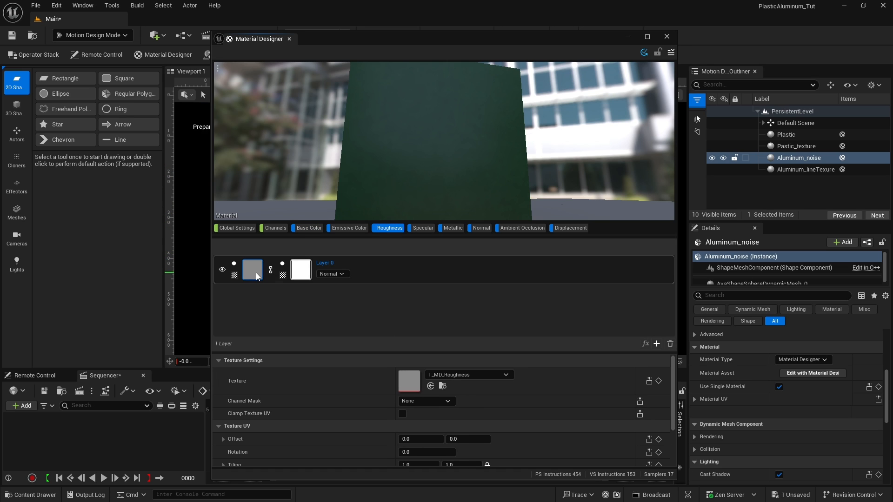
pyautogui.click(234, 277)
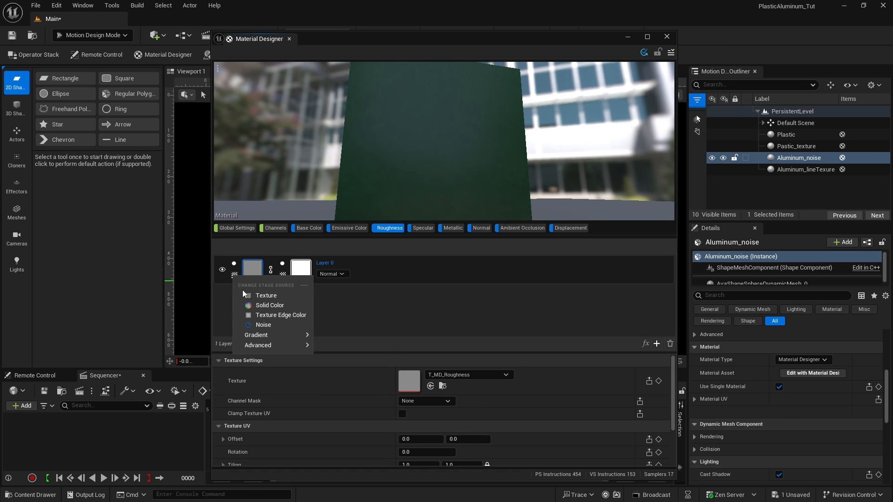
pyautogui.click(265, 304)
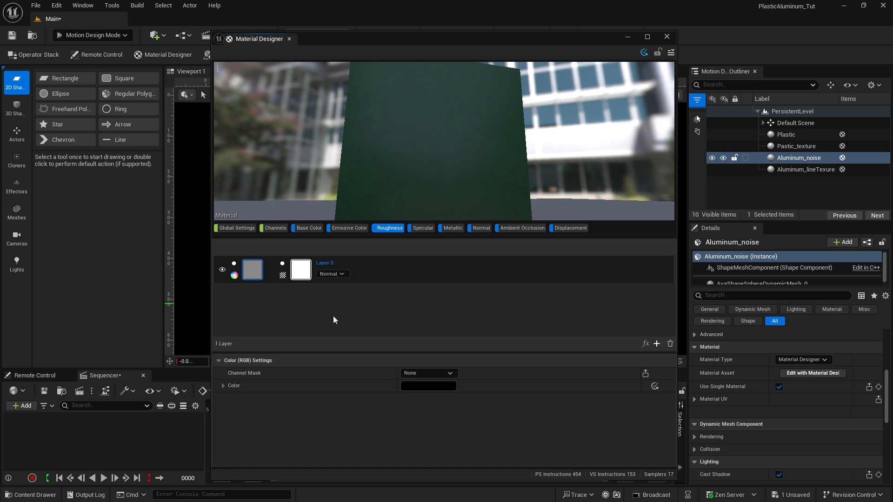
pyautogui.click(440, 385)
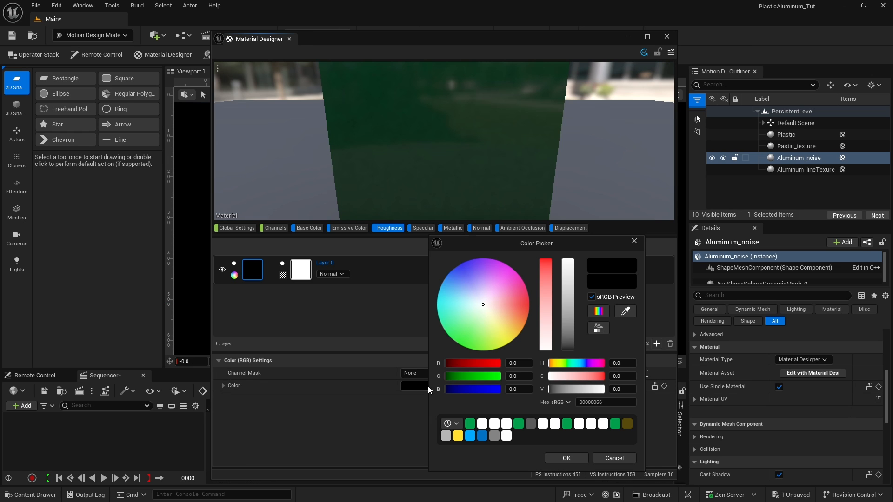
pyautogui.click(542, 423)
pyautogui.click(567, 458)
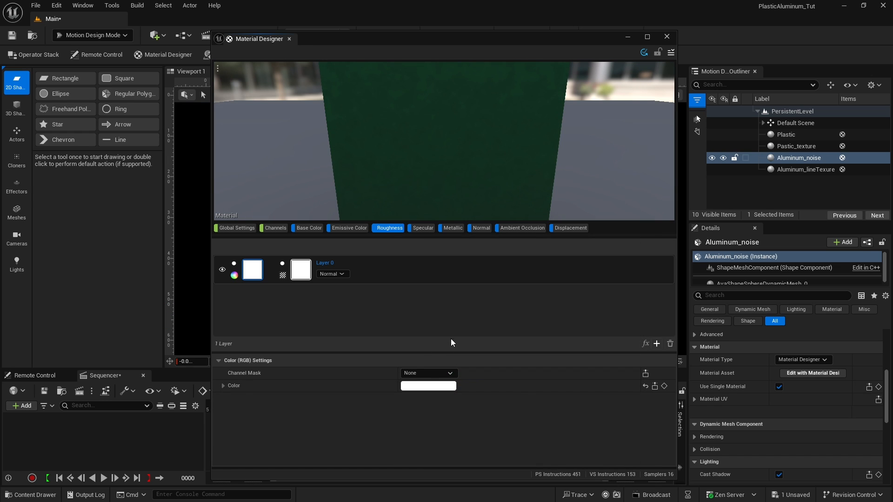
# - Set the solid color of the Specular channel's layer to white
pyautogui.click(422, 228)
pyautogui.click(292, 264)
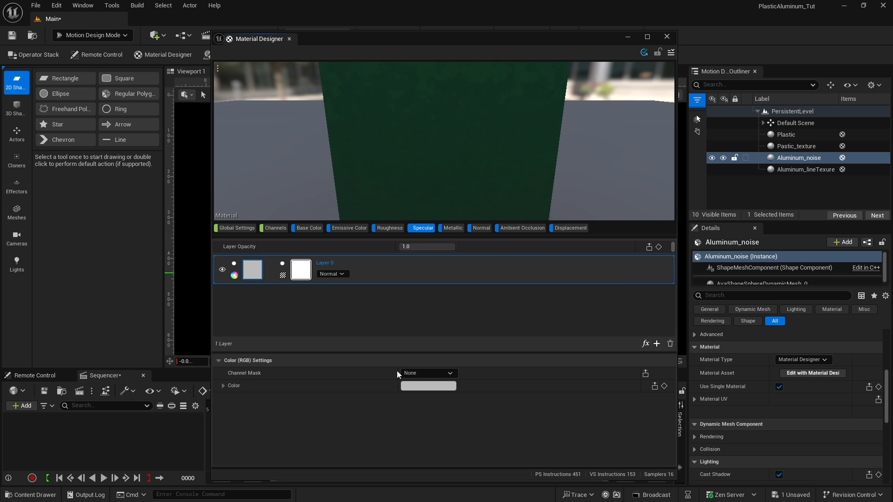
pyautogui.click(422, 388)
pyautogui.click(485, 423)
pyautogui.click(558, 458)
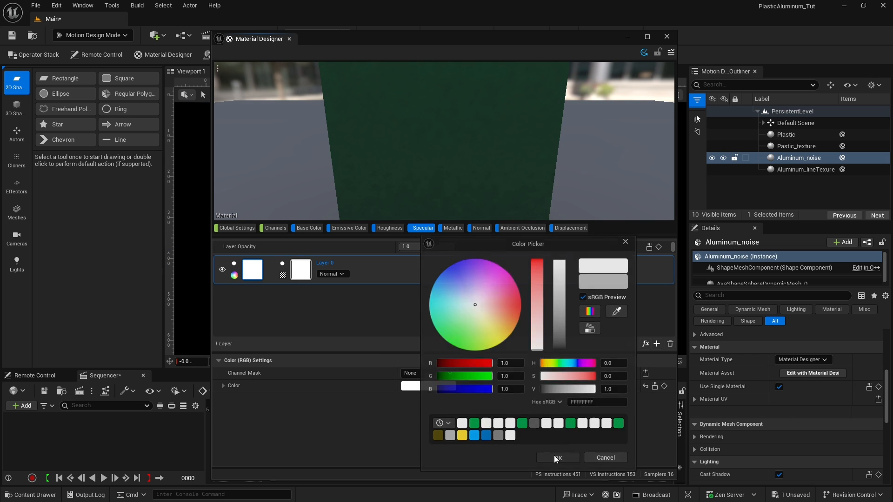
# - Change the Metallic channel's layer source to a solid color and make it white
pyautogui.click(453, 227)
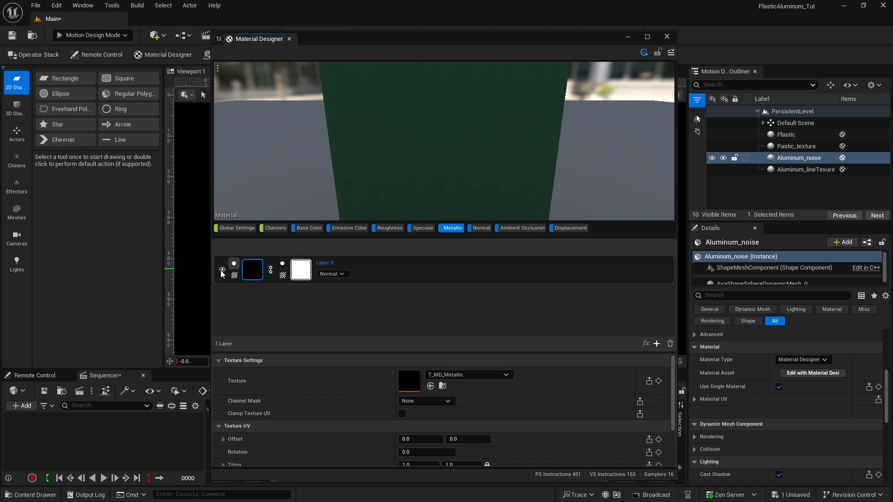
pyautogui.click(234, 276)
pyautogui.click(264, 304)
pyautogui.click(425, 386)
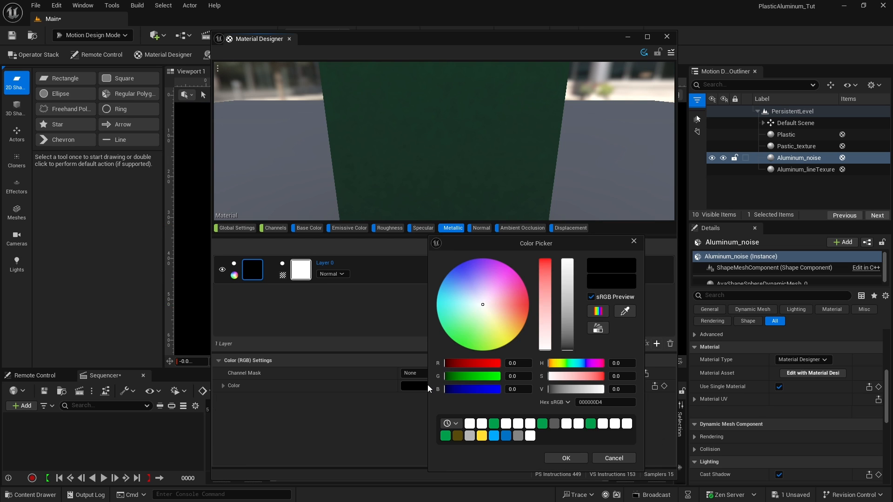
pyautogui.click(571, 426)
pyautogui.click(567, 457)
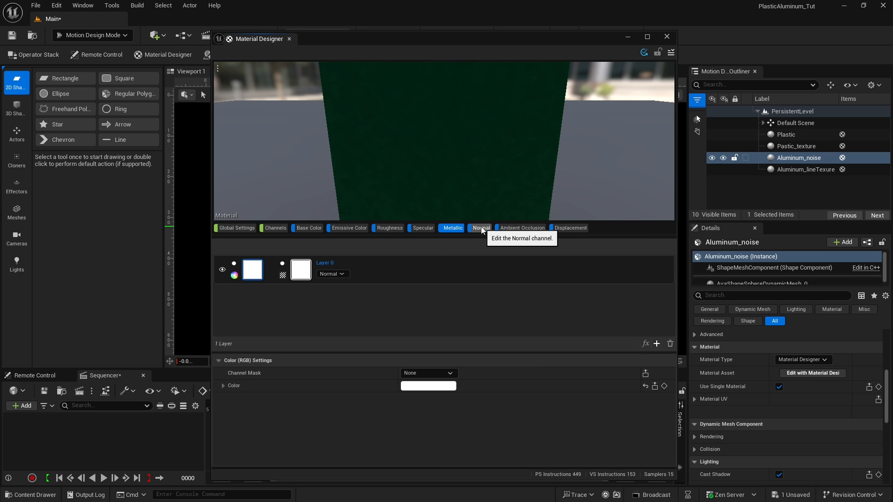
# - Assign the horizonalLinesDent_NormalMap texture to the Normal channel's layer and inspect the surface in the material preview
pyautogui.click(481, 229)
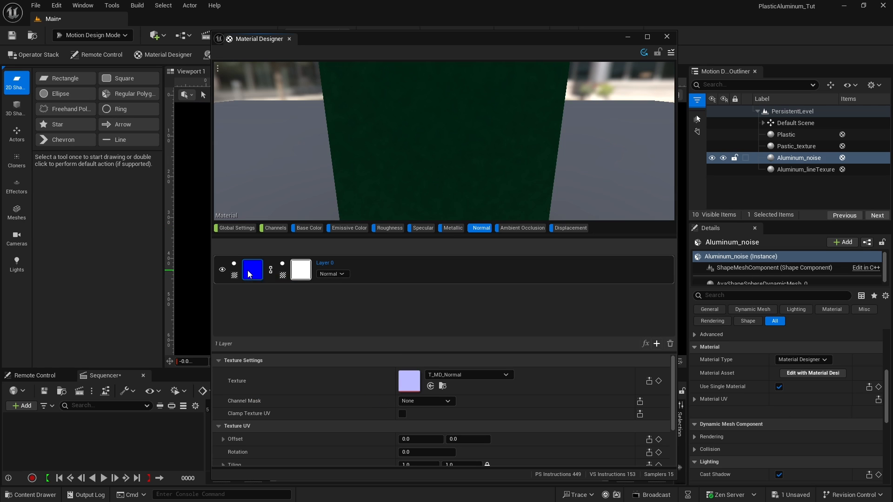
pyautogui.click(456, 375)
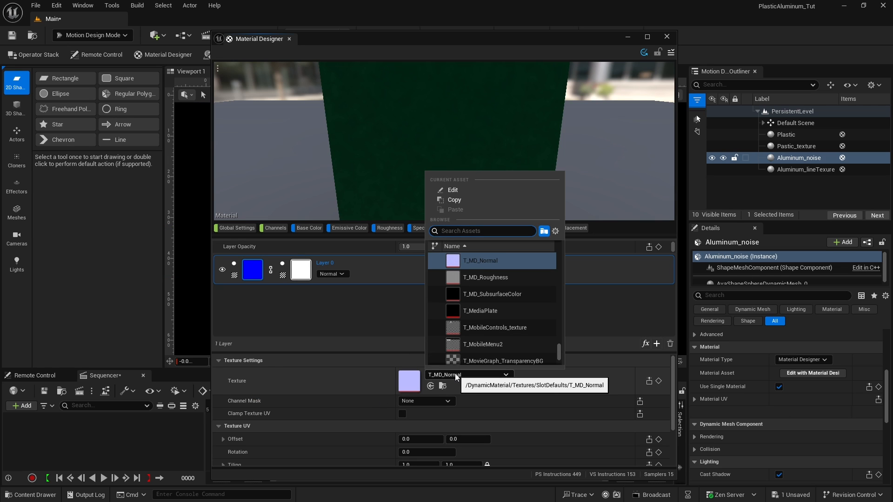
pyautogui.write('ho')
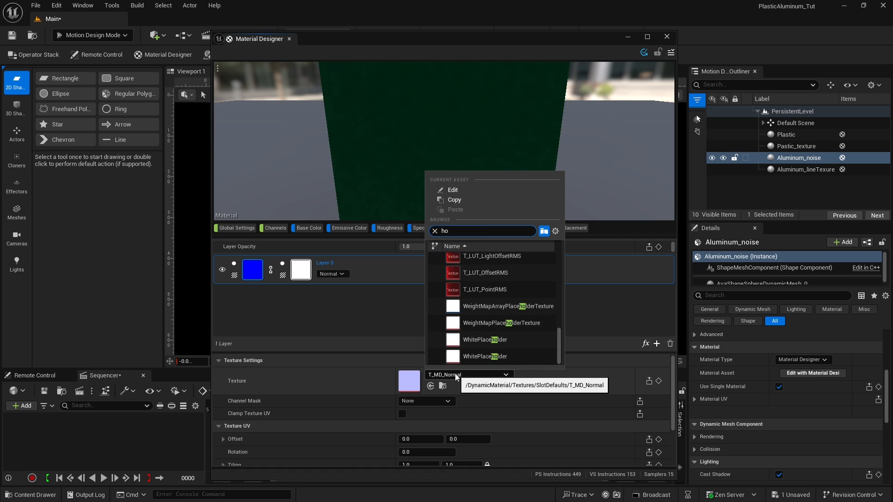
pyautogui.write('rizon')
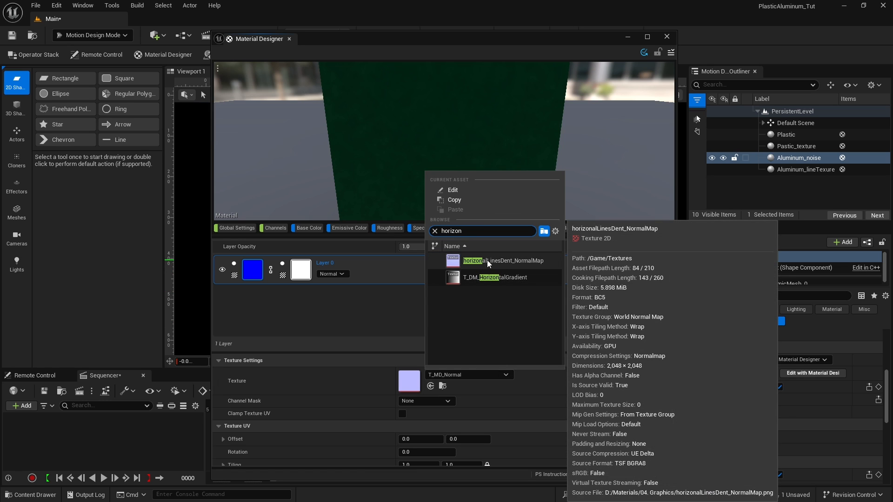
pyautogui.click(466, 262)
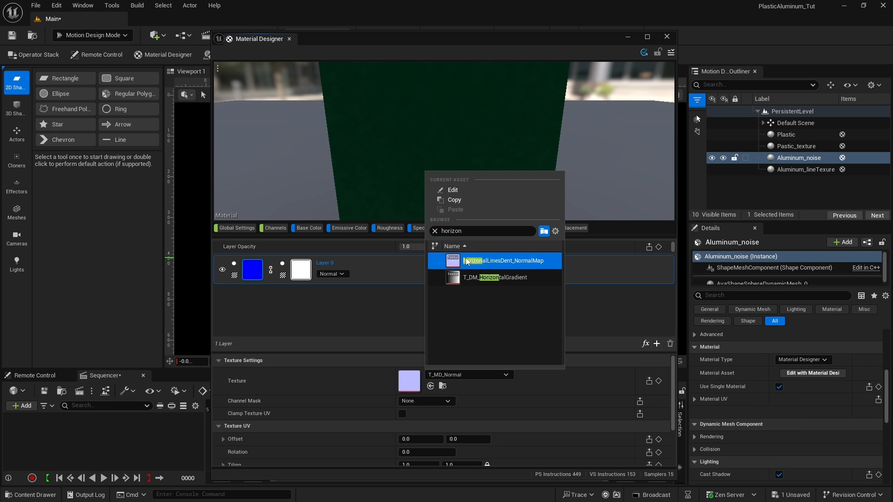
pyautogui.moveTo(445, 151); pyautogui.dragTo(474, 121)
pyautogui.moveTo(447, 153); pyautogui.dragTo(423, 154)
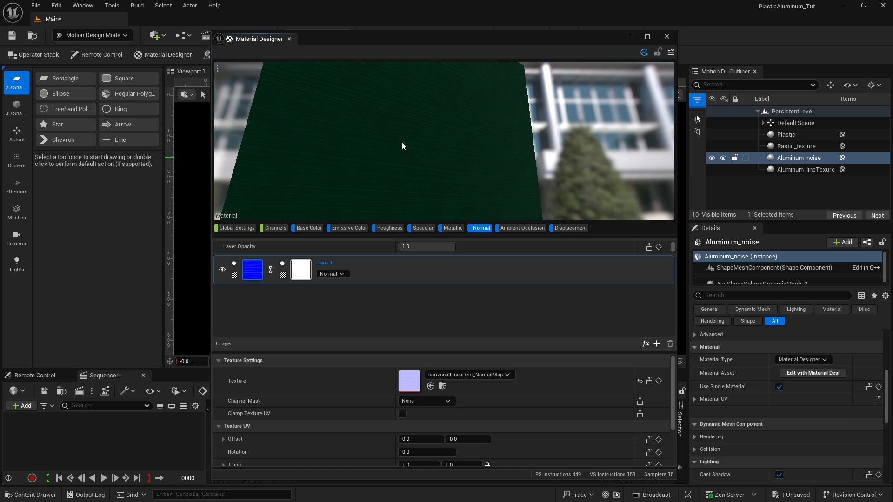
# - Set the Roughness channel's overall strength to 0.4 in the list of active channels
pyautogui.click(274, 228)
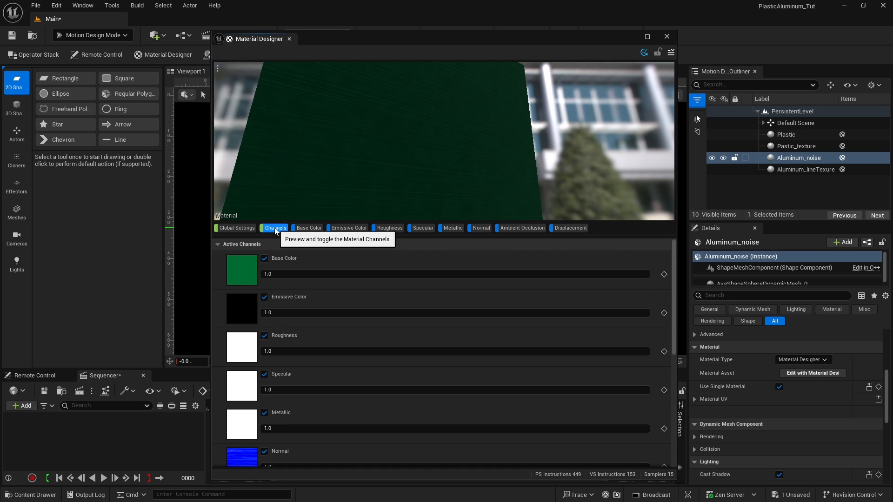
pyautogui.click(276, 352)
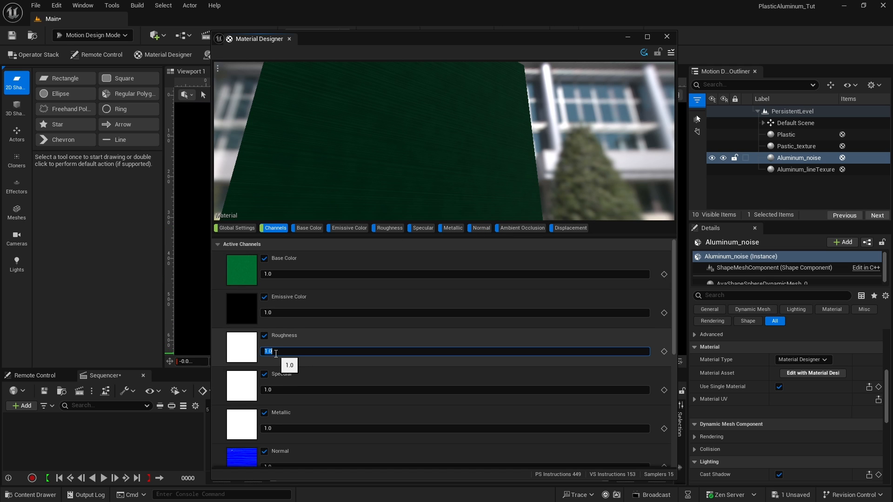
pyautogui.write('0.4')
pyautogui.press('Return')
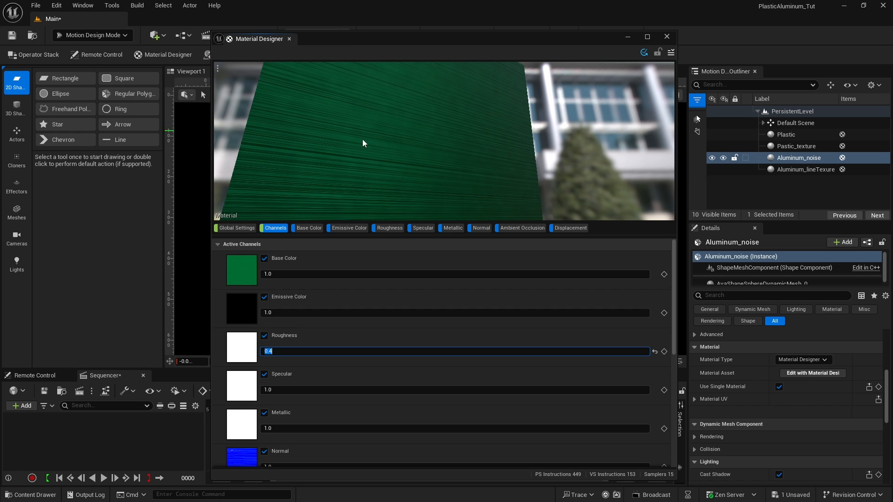
# - Set the Normal channel's overall strength to 0.015
pyautogui.scroll(-3, 310, 390)
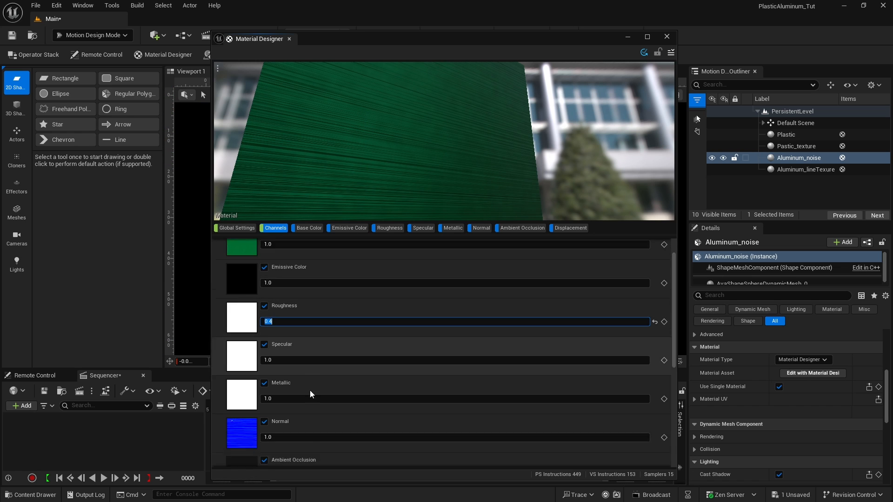
pyautogui.click(279, 407)
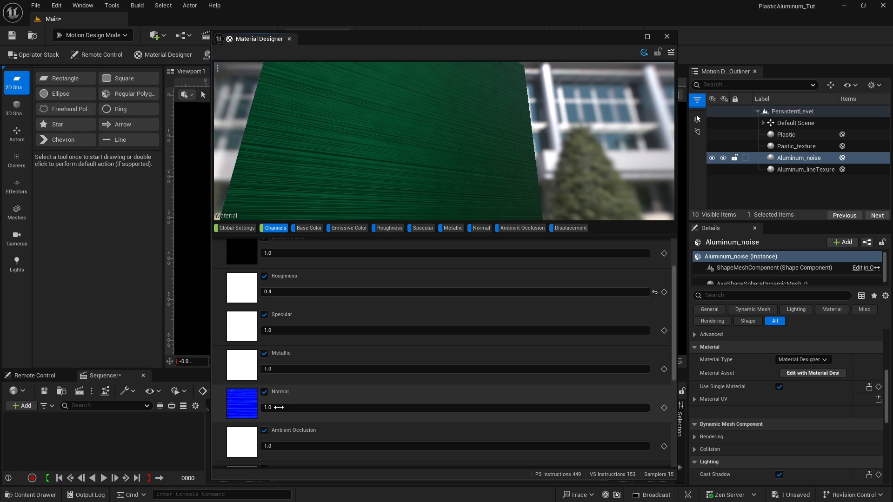
pyautogui.click(279, 407)
pyautogui.press('BackSpace')
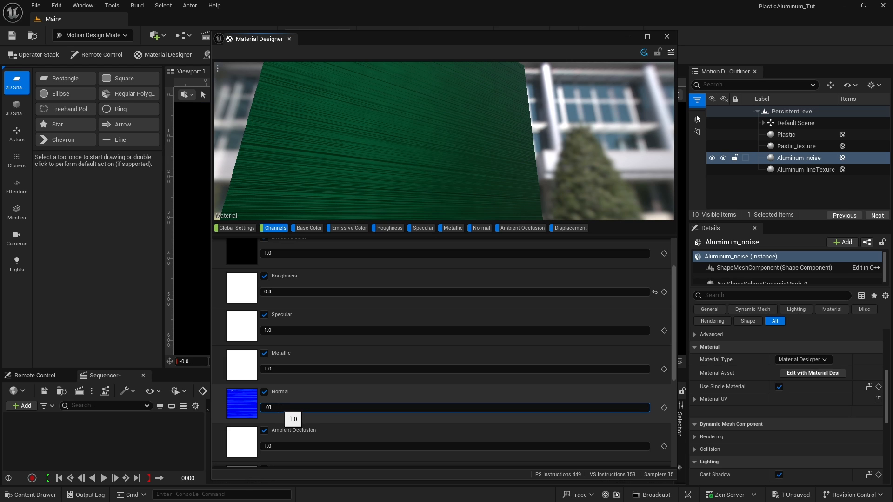
pyautogui.press('Return')
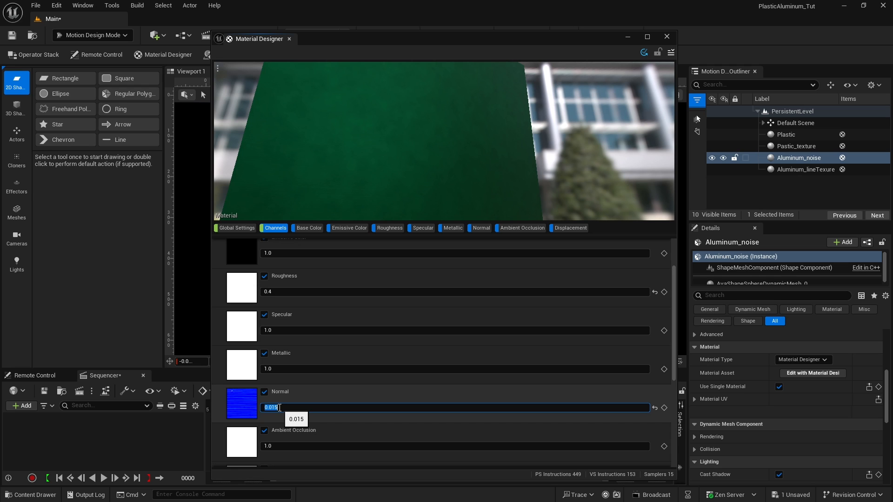
# - Save the material as a new Material Designer asset named MD_GreenAluminum in the Materials folder and close the material editor
pyautogui.click(671, 52)
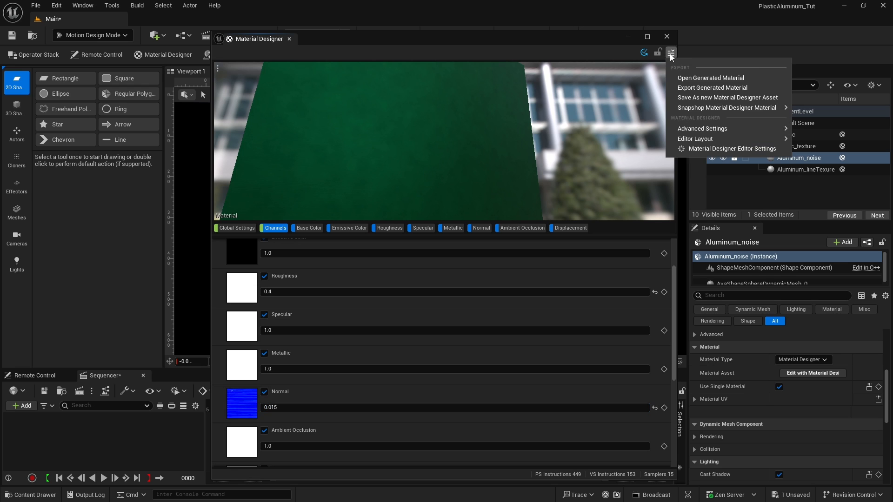
pyautogui.click(689, 98)
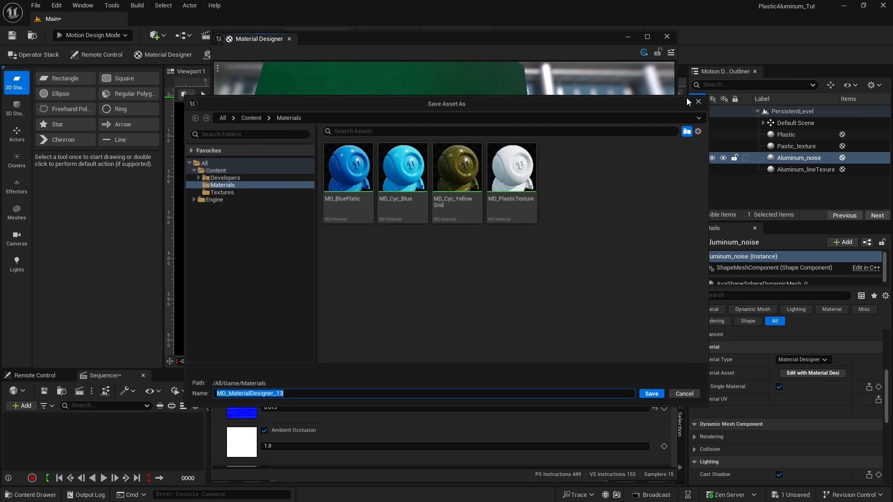
pyautogui.moveTo(224, 398); pyautogui.dragTo(298, 405)
pyautogui.write('Green A')
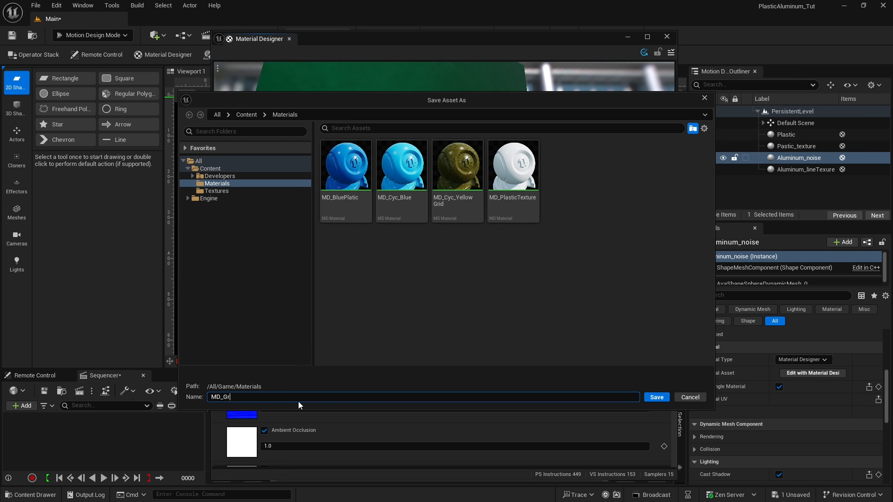
pyautogui.press('BackSpace')
pyautogui.press('BackSpace')
pyautogui.write('Aluminum')
pyautogui.press('Return')
pyautogui.click(667, 36)
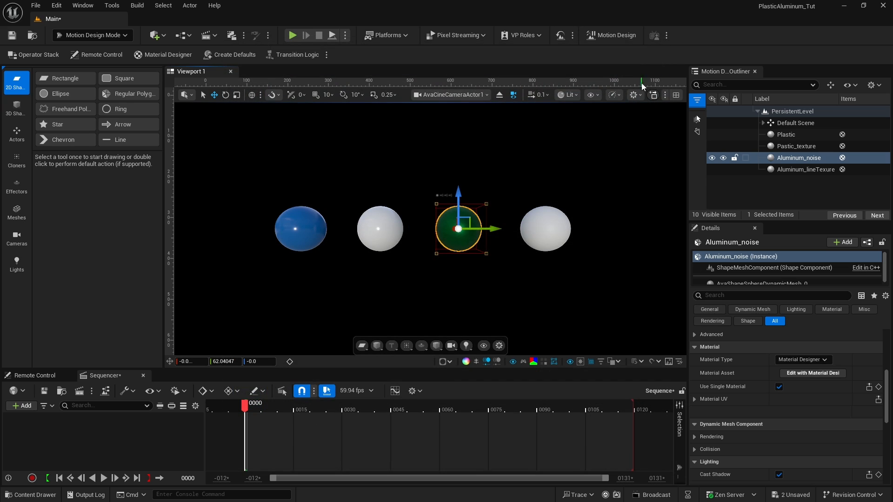
# - Switch the Aluminum_lineTexure sphere's material type to Material Designer and create a new PBR material for it
pyautogui.click(548, 236)
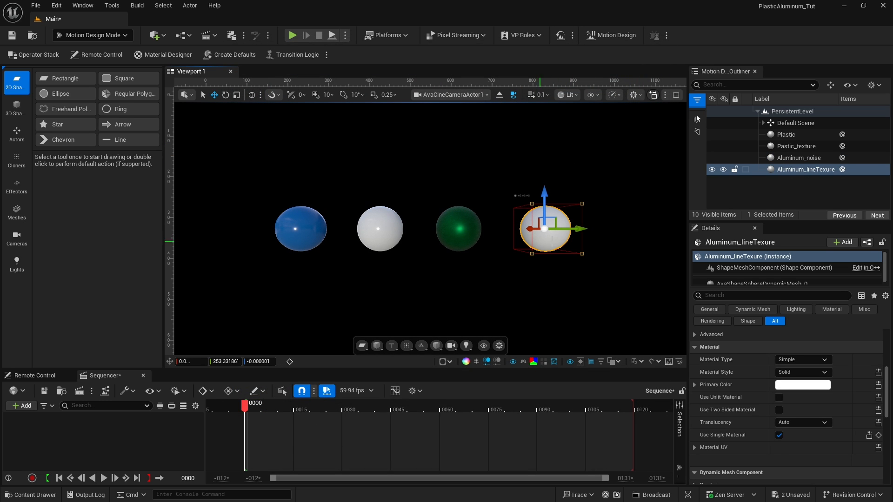
pyautogui.click(797, 360)
pyautogui.click(797, 387)
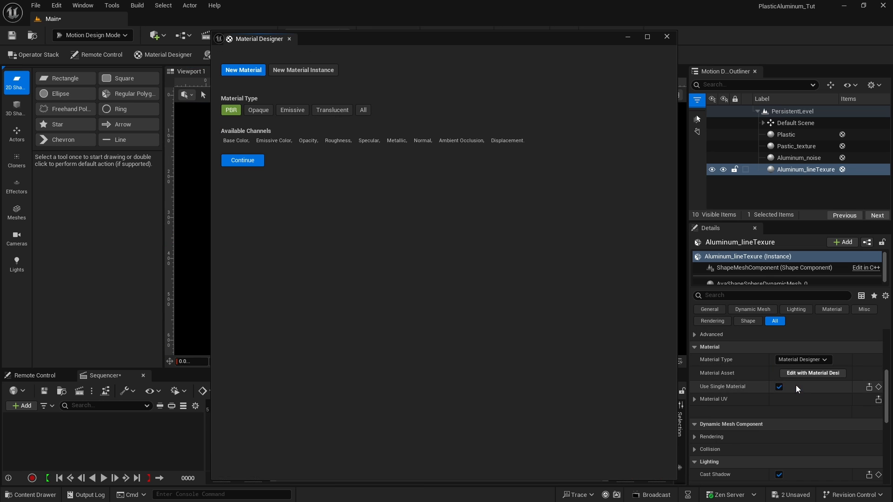
pyautogui.click(244, 160)
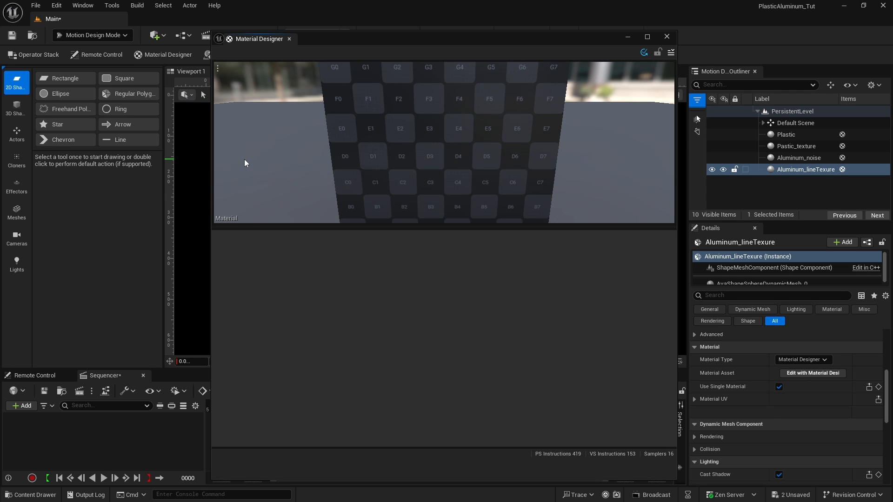
# - Change the Base Color channel's layer source to a solid color and make it white
pyautogui.click(308, 227)
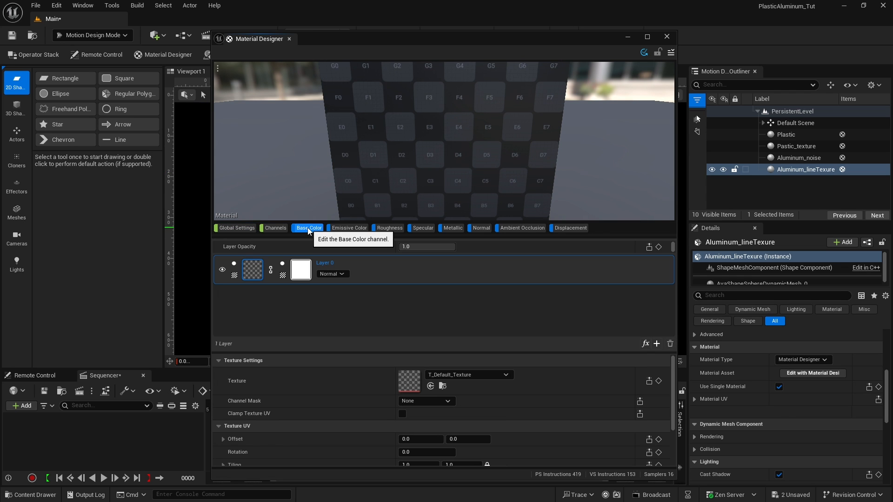
pyautogui.click(233, 275)
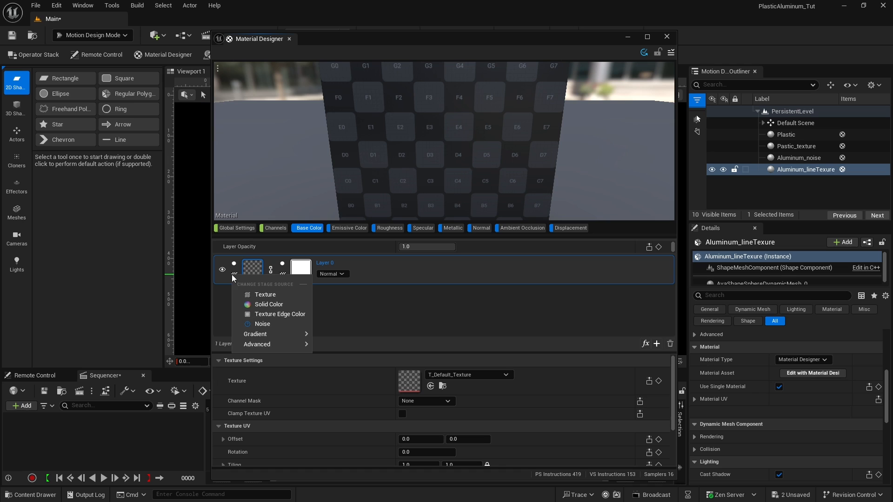
pyautogui.click(269, 305)
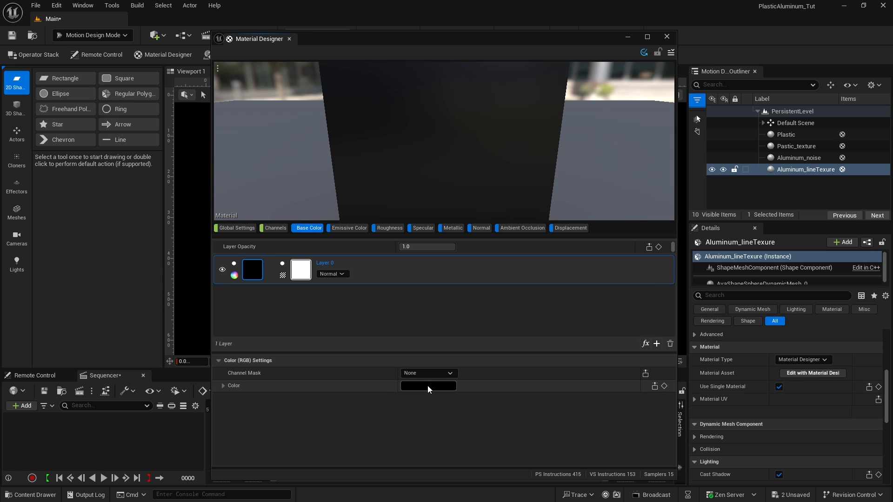
pyautogui.click(428, 386)
pyautogui.click(567, 261)
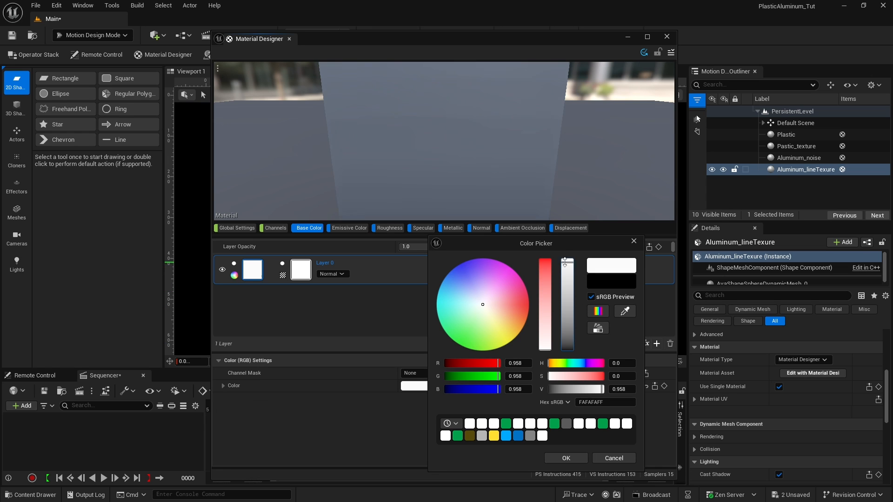
pyautogui.click(566, 459)
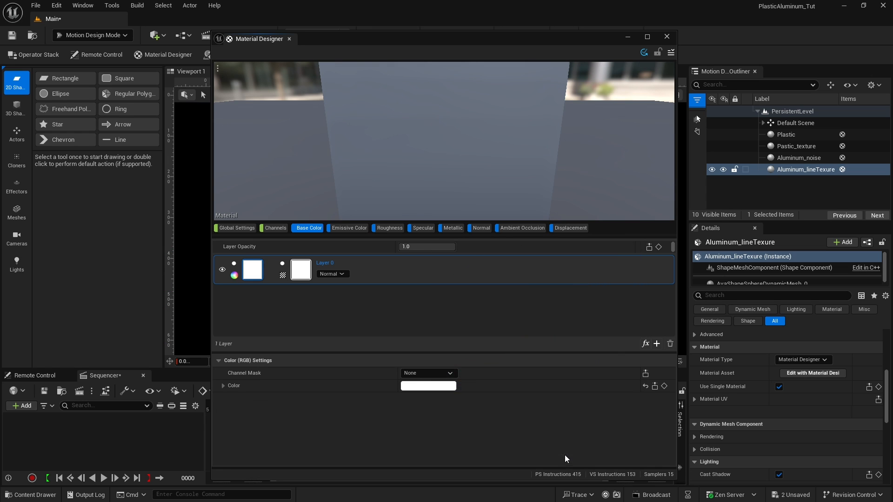
# - Change the Roughness layer of the Aluminum_lineTexure material to a solid color and set it to pure white
pyautogui.click(389, 227)
pyautogui.click(234, 275)
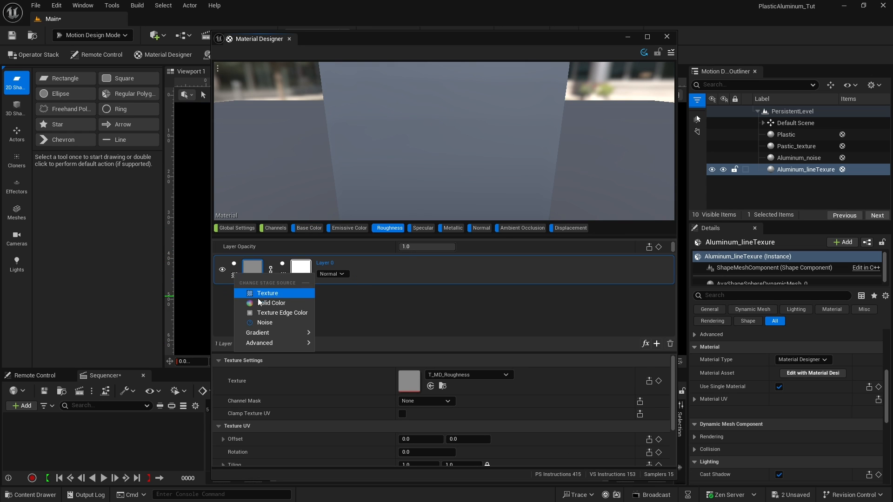
pyautogui.click(260, 302)
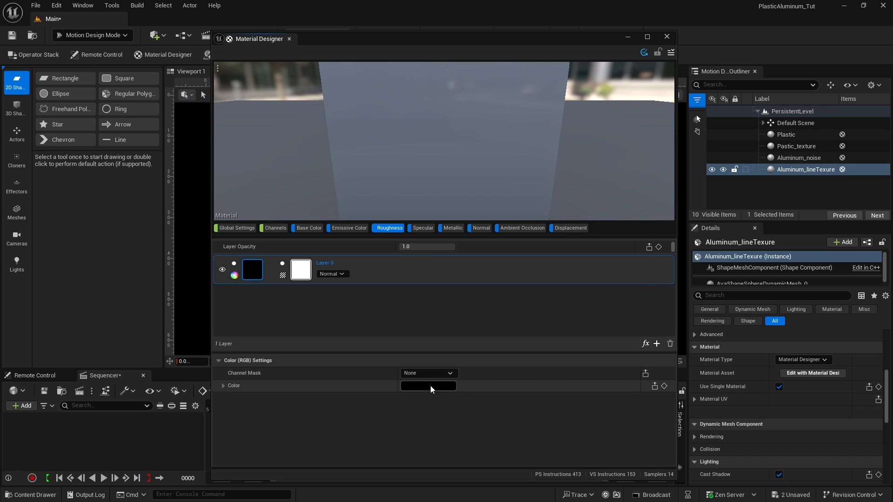
pyautogui.click(431, 386)
pyautogui.moveTo(569, 267); pyautogui.dragTo(567, 252)
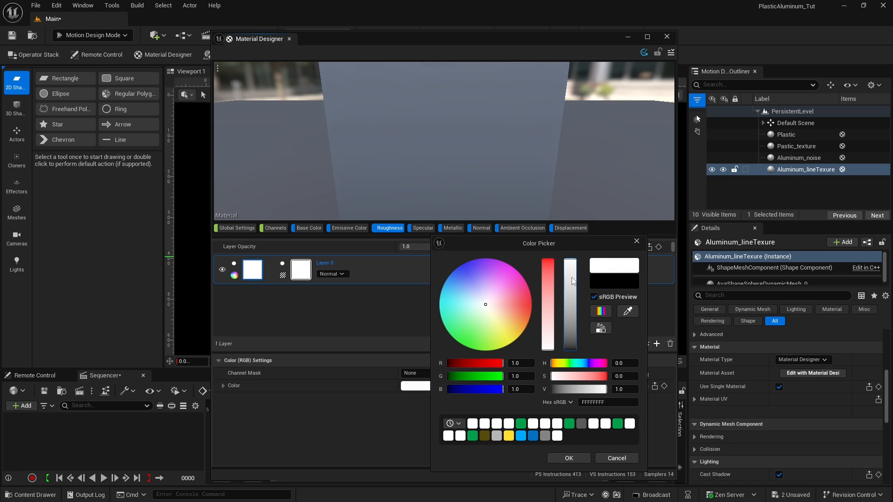
pyautogui.click(569, 458)
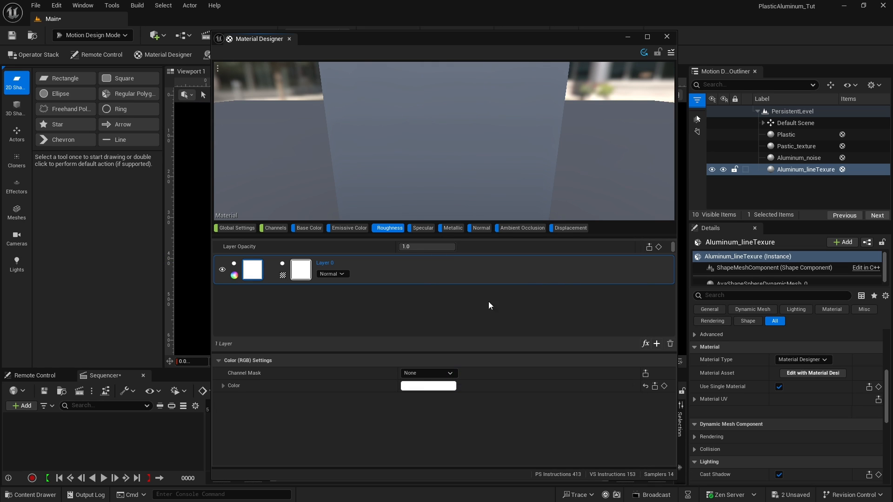
# - Change the Metallic layer of the Aluminum_lineTexure material to a solid color and set it to white
pyautogui.click(451, 228)
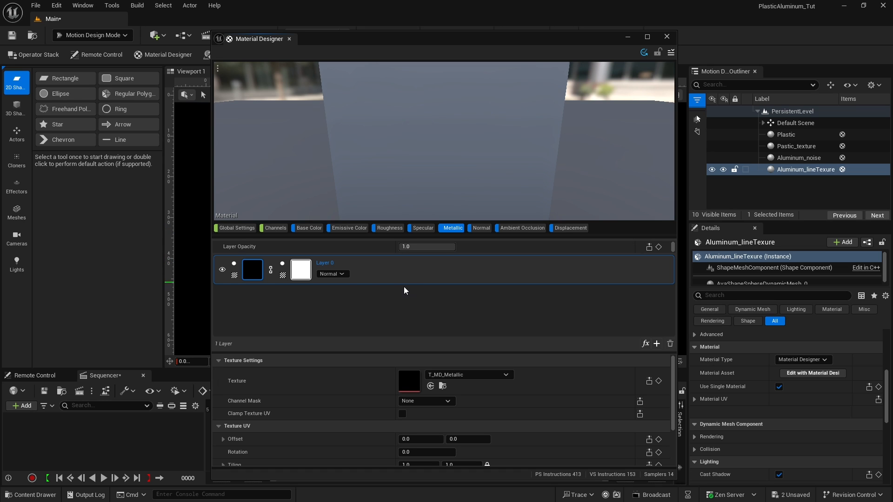
pyautogui.click(234, 275)
pyautogui.click(269, 305)
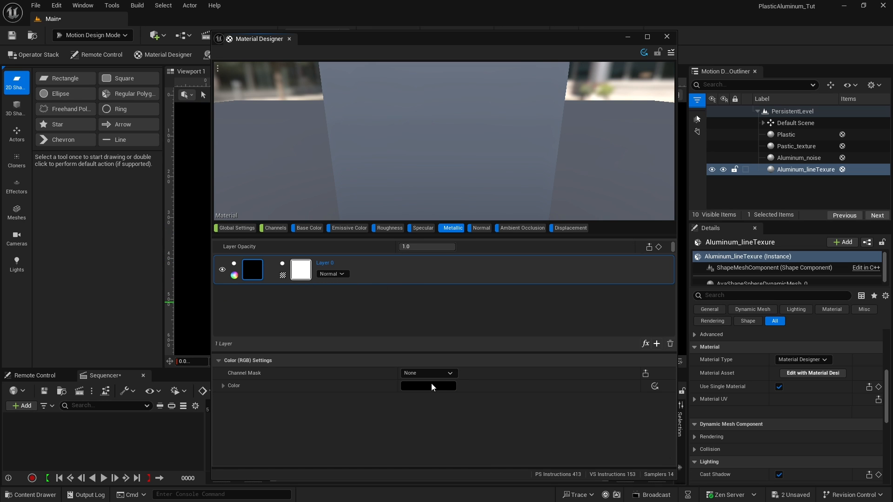
pyautogui.click(431, 385)
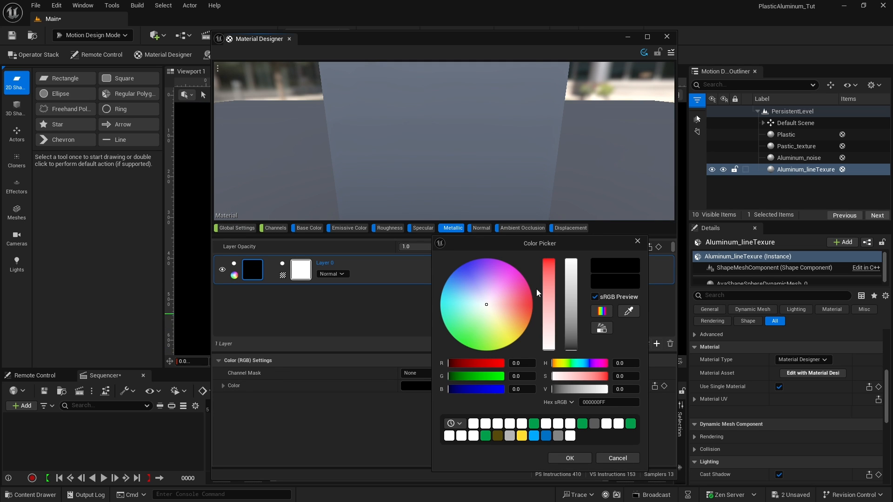
pyautogui.moveTo(571, 262); pyautogui.dragTo(577, 448)
pyautogui.click(577, 456)
# - Add a texture layer above the white solid color in the Base Color channel
pyautogui.click(315, 228)
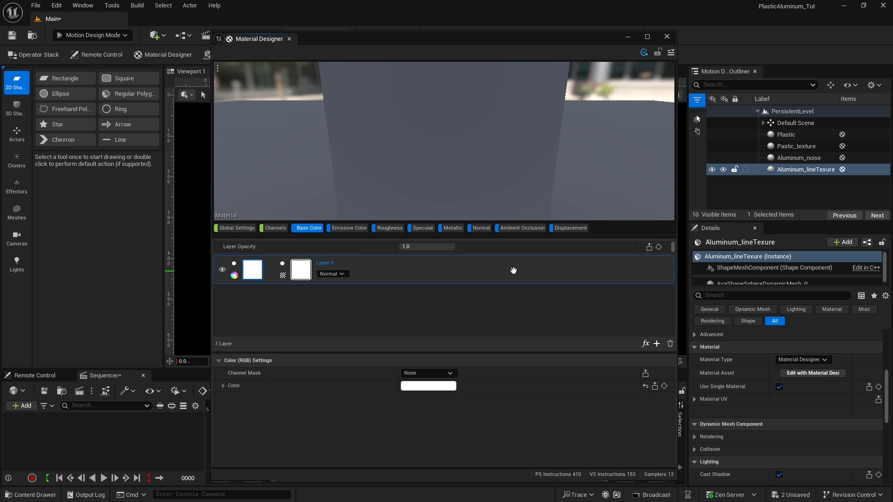
pyautogui.click(658, 344)
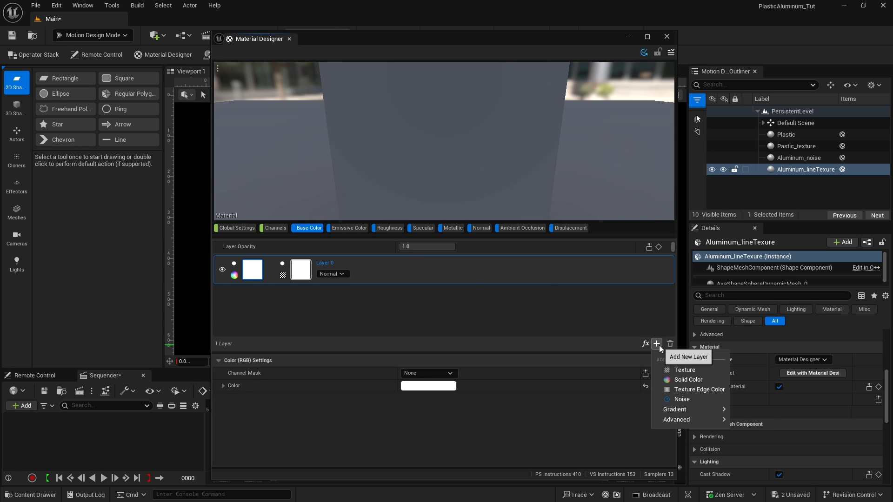
pyautogui.click(671, 371)
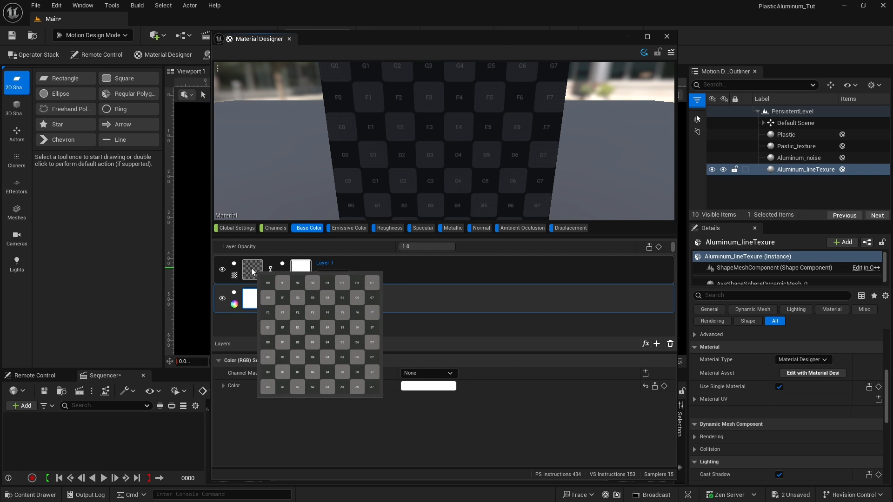
# - Assign the TilingNoise06 texture to Layer 1 of the Base Color channel
pyautogui.click(252, 268)
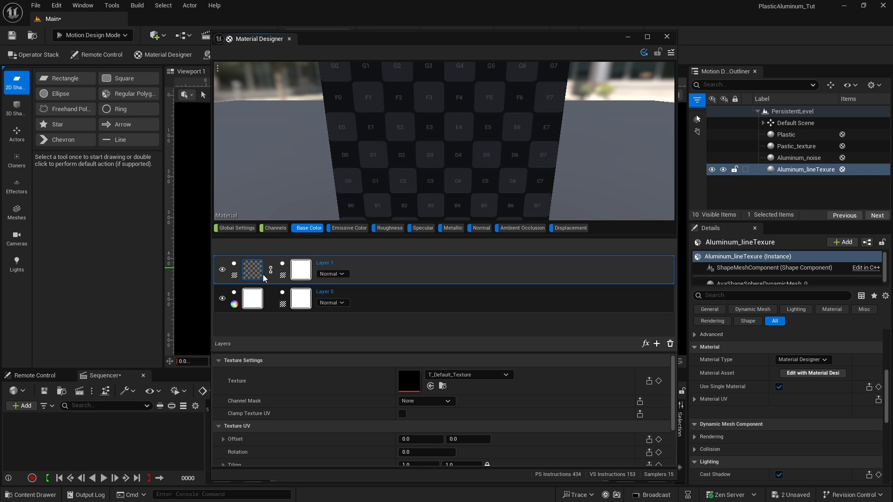
pyautogui.click(474, 376)
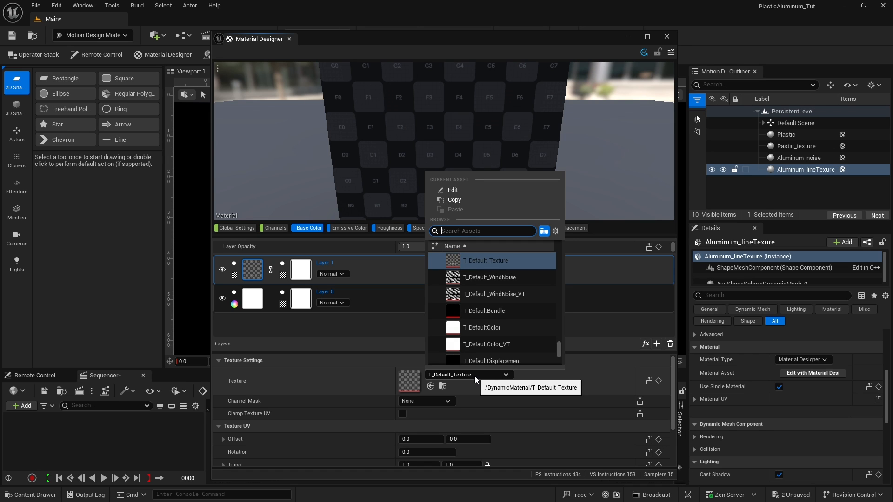
pyautogui.write('tiling')
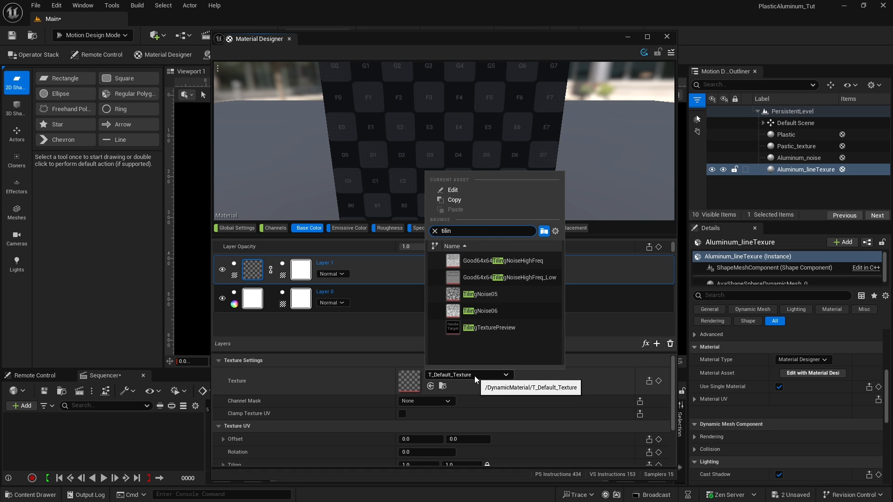
pyautogui.click(489, 310)
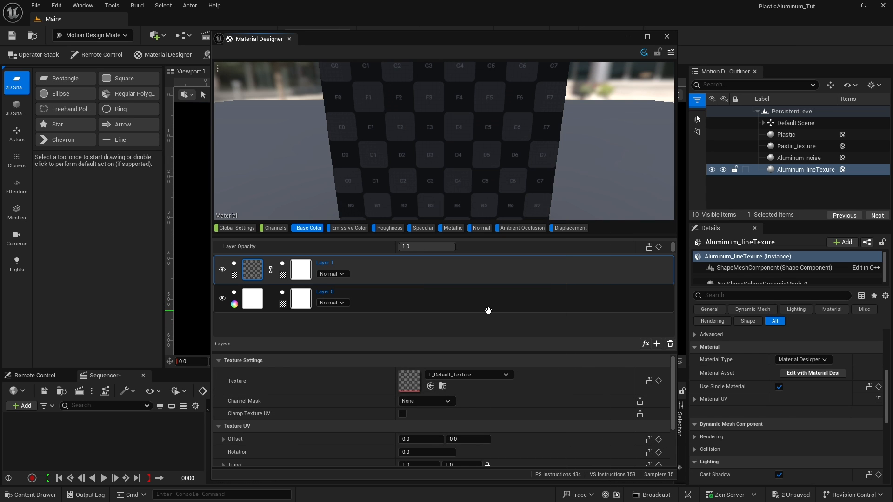
# - Set the Roughness channel's overall strength to 0.2 for the Aluminum_lineTexure material
pyautogui.click(273, 228)
pyautogui.click(273, 351)
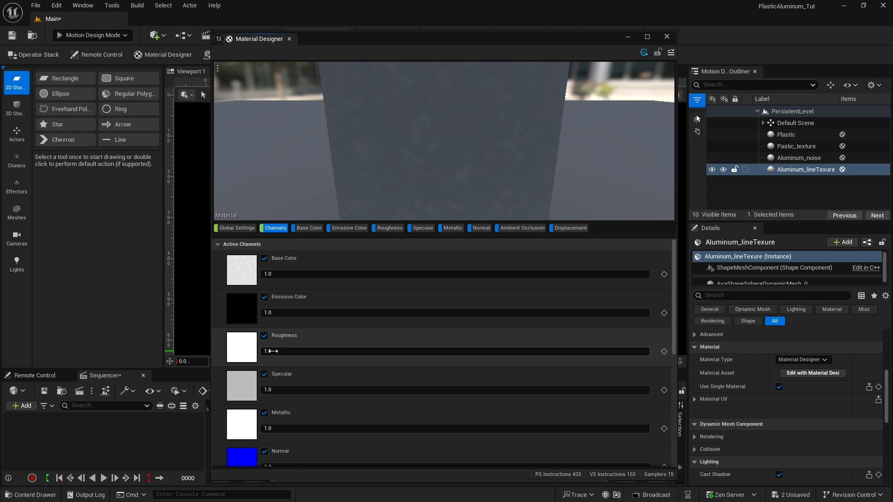
pyautogui.write('.2')
pyautogui.press('Return')
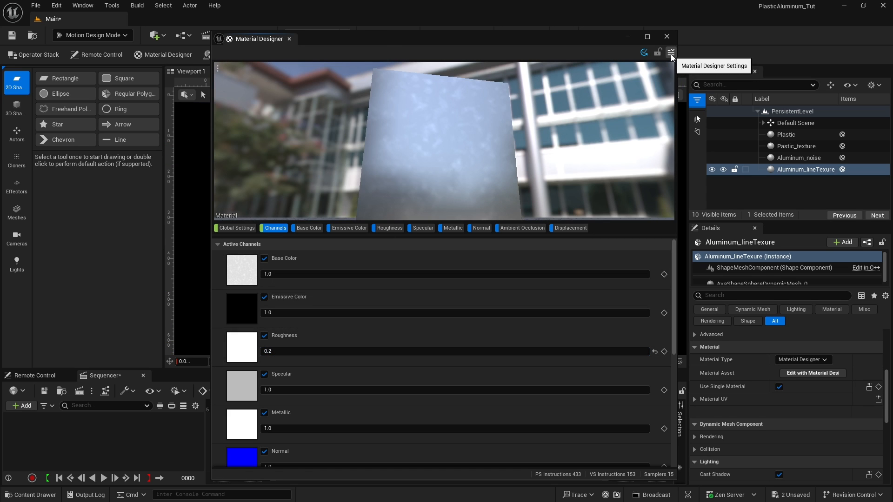
# - Save the material as MD_Aluminum in the Materials folder and close Material Designer
pyautogui.click(671, 55)
pyautogui.click(725, 96)
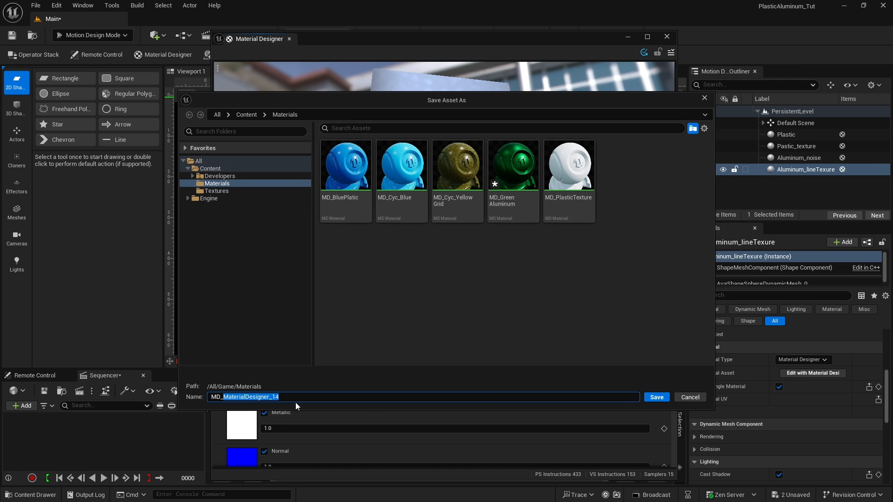
pyautogui.write('Blu')
pyautogui.press('BackSpace')
pyautogui.press('BackSpace')
pyautogui.press('BackSpace')
pyautogui.write('Aluminum')
pyautogui.press('Return')
pyautogui.click(667, 36)
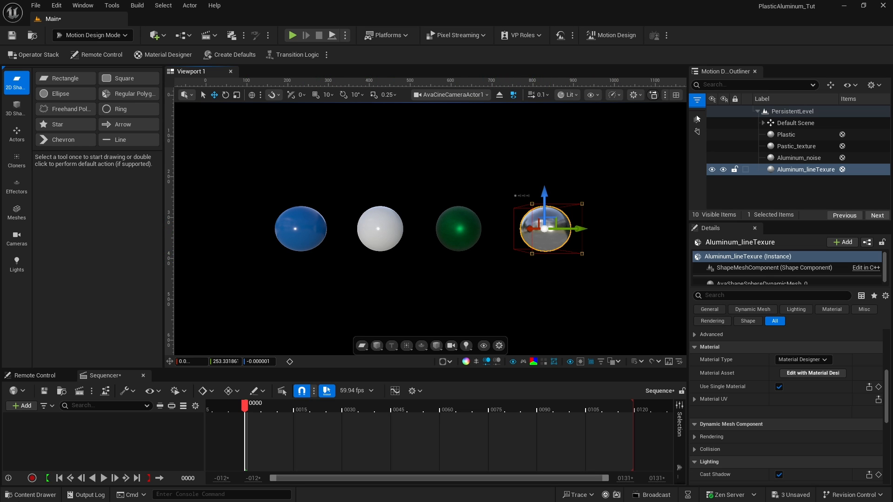
# - Save the unsaved MD_Aluminum and MD_GreenAluminum assets in the Materials folder
pyautogui.click(39, 492)
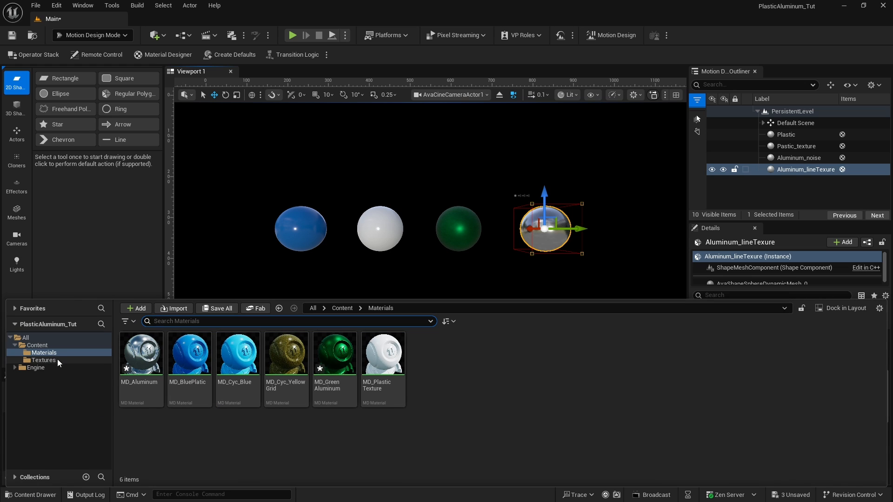
pyautogui.click(137, 361)
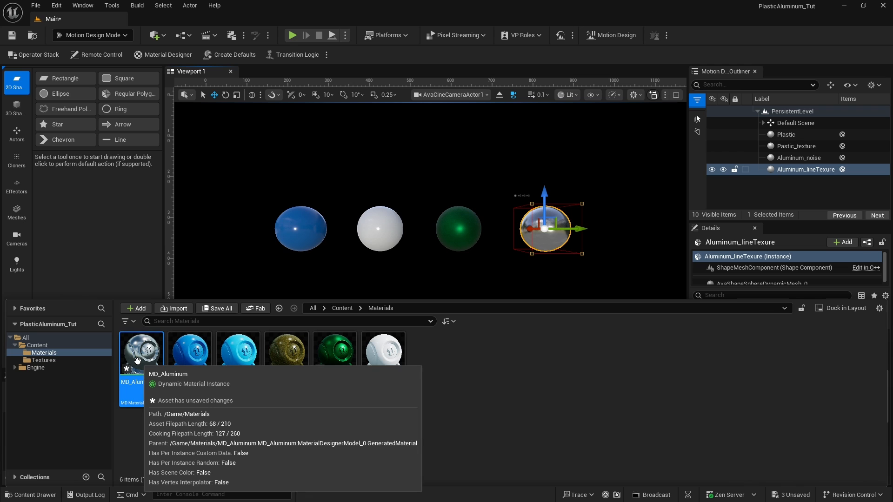
pyautogui.hotkey('ctrl', 's')
pyautogui.click(332, 359)
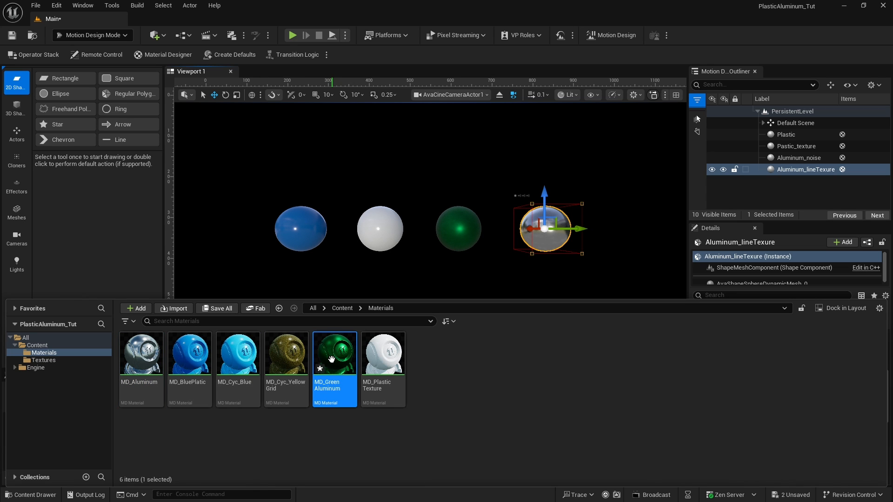
pyautogui.hotkey('ctrl', 's')
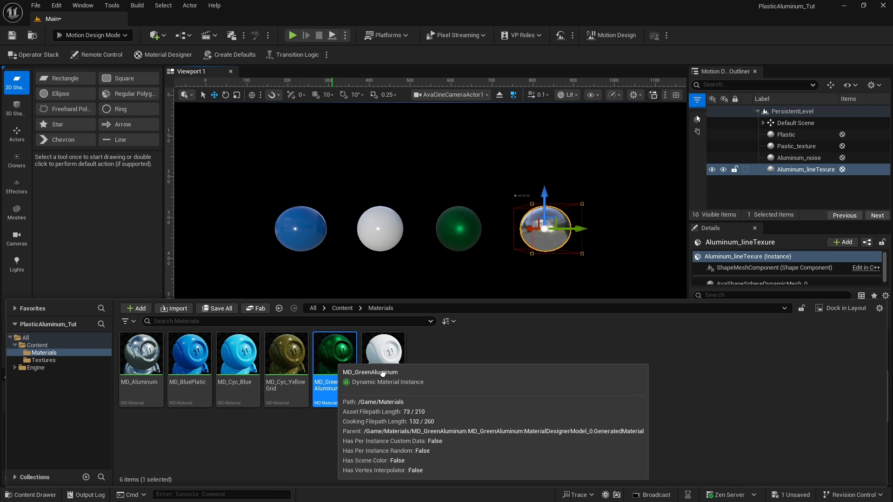
pyautogui.click(99, 281)
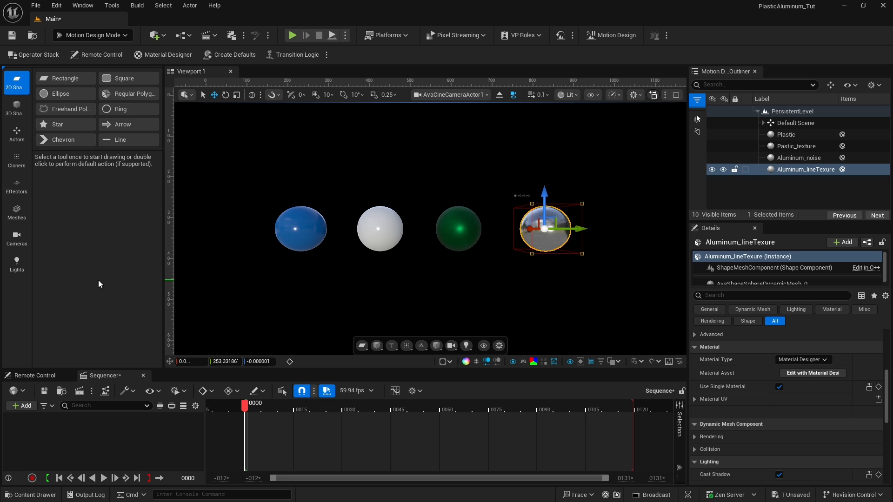
# - Delete all four spheres from the scene, from Plastic through Aluminum_lineTexure
pyautogui.click(777, 177)
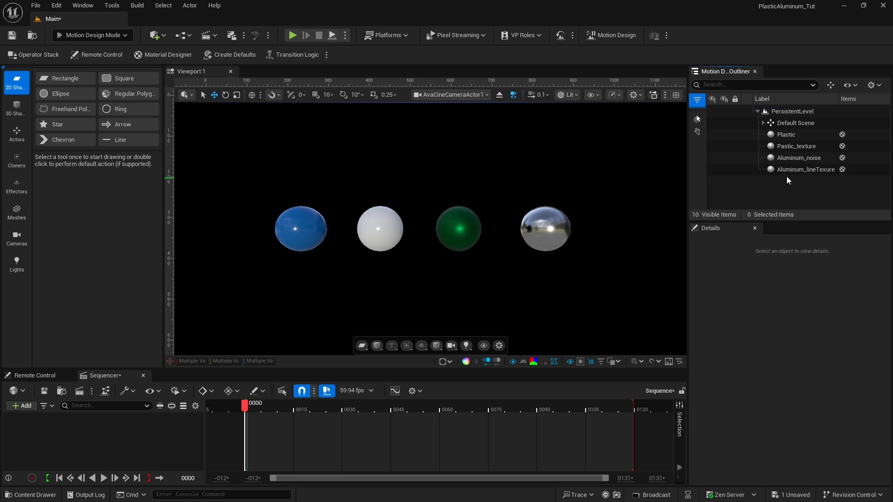
pyautogui.click(784, 136)
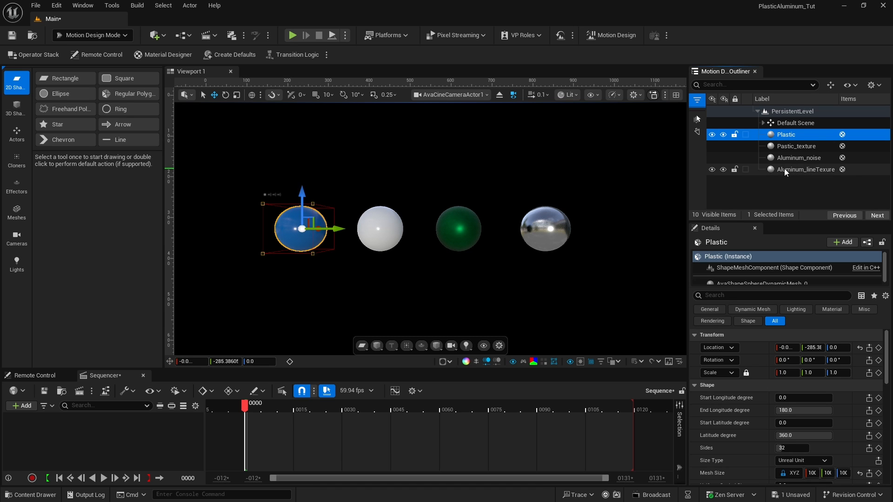
pyautogui.keyDown('shift'); pyautogui.click(784, 168); pyautogui.keyUp('shift')
pyautogui.press('Delete')
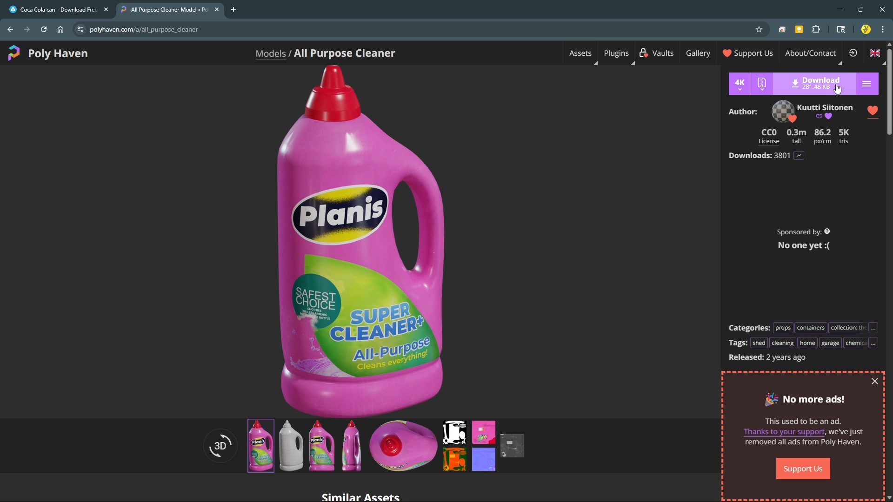
# - Exclude FBX from the All Purpose Cleaner's ZIP download contents while keeping GLTF, and view the Coca Cola can model's page
pyautogui.click(866, 84)
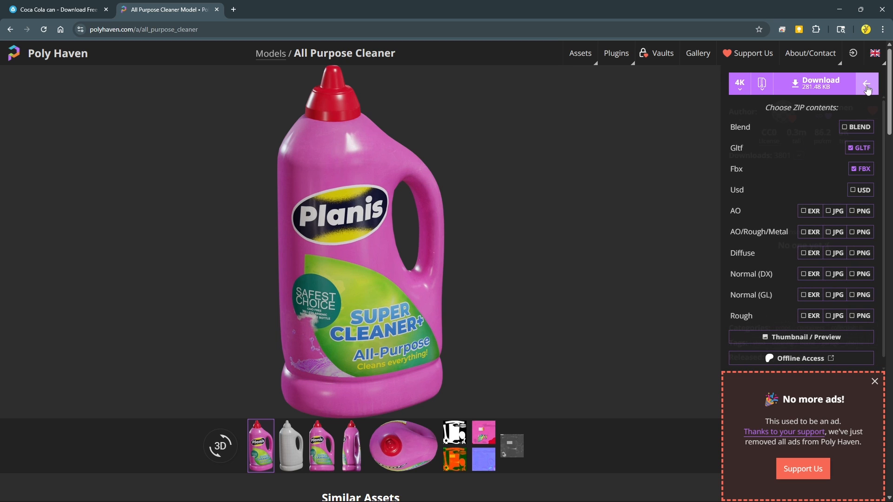
pyautogui.click(862, 168)
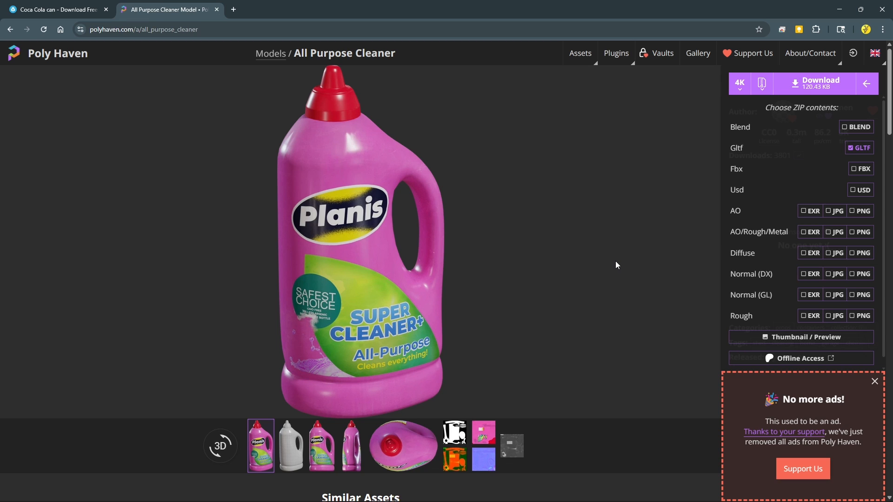
pyautogui.hotkey('ctrl', 'Tab')
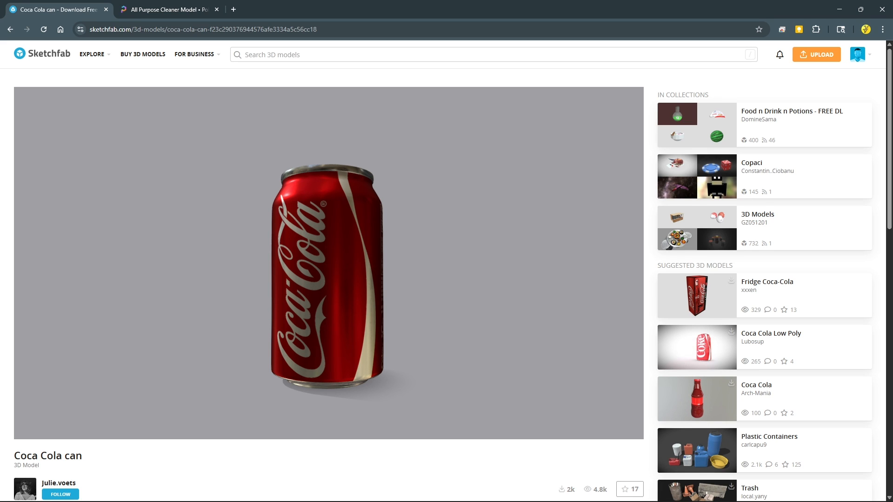
# - Switch back to Unreal Editor, create a folder named Meshes inside Content and open it
pyautogui.hotkey('alt', 'Tab')
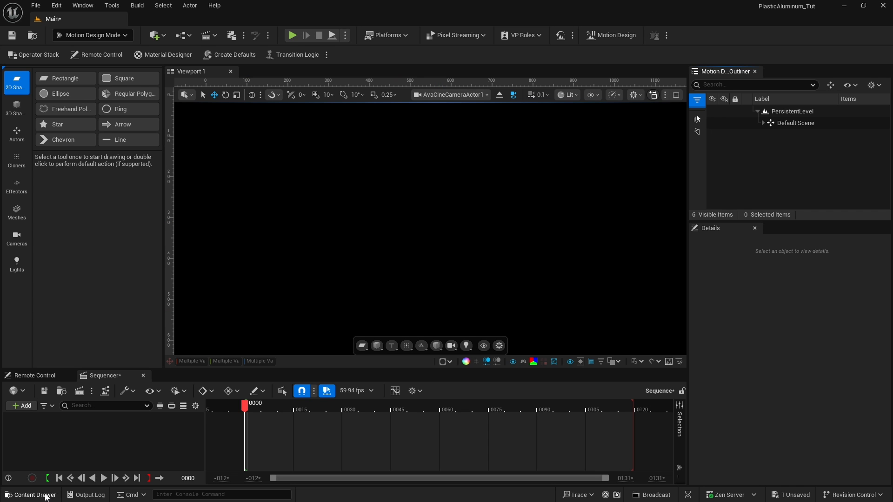
pyautogui.click(29, 495)
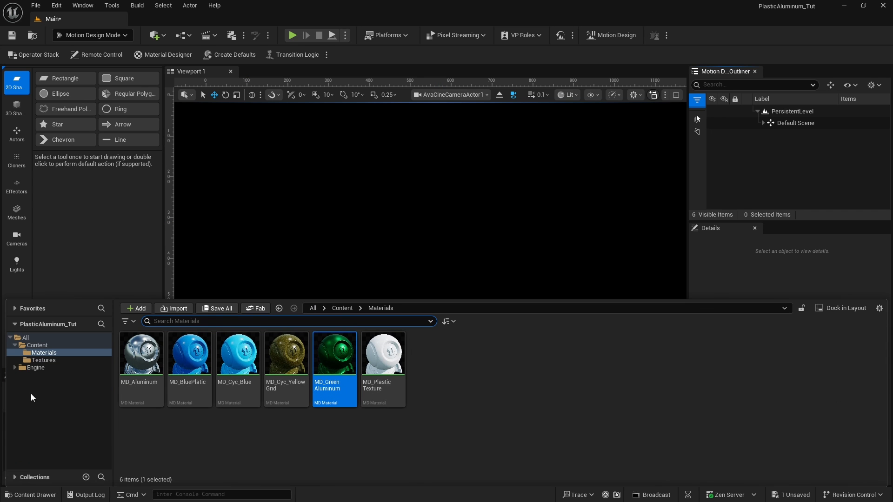
pyautogui.click(38, 345)
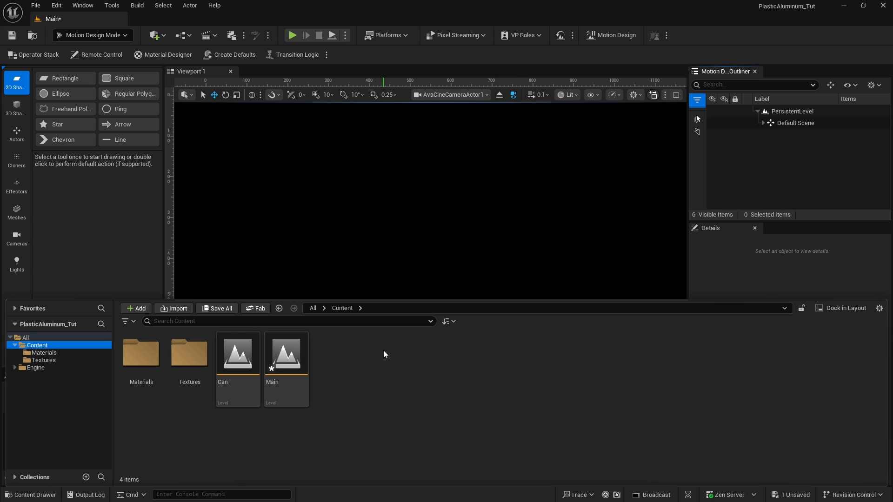
pyautogui.rightClick(378, 362)
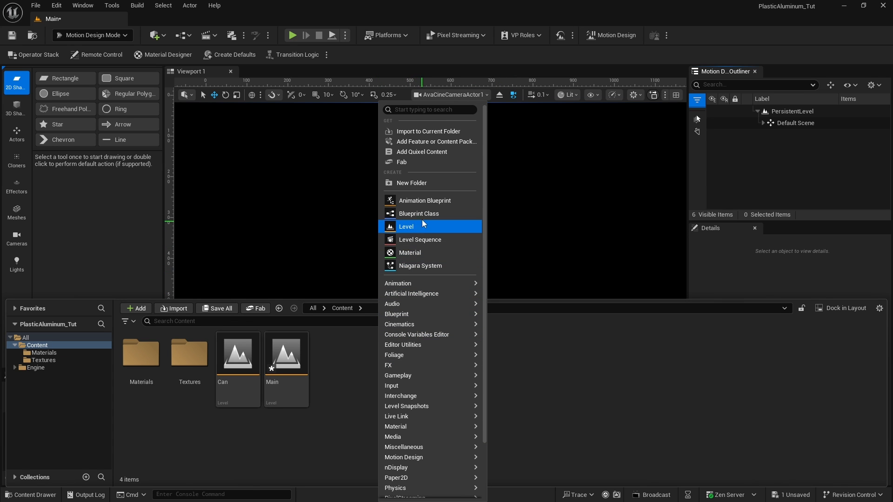
pyautogui.click(426, 184)
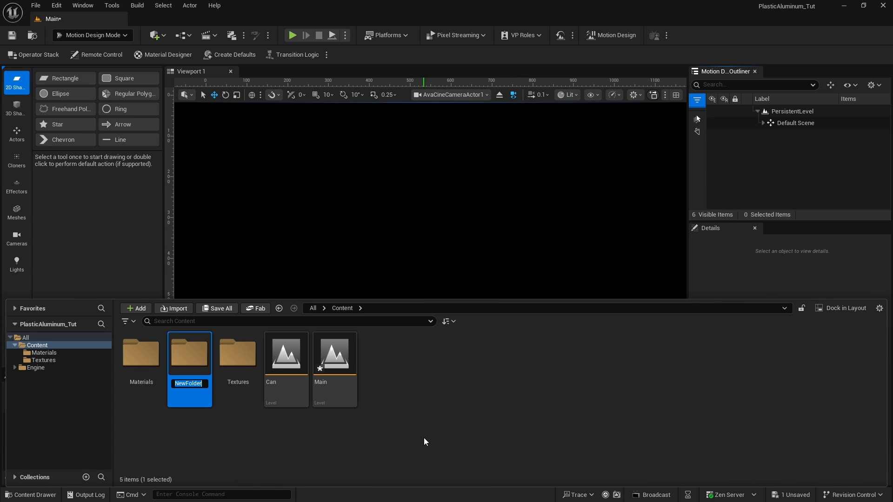
pyautogui.write('M')
pyautogui.press('BackSpace')
pyautogui.write('Meshes')
pyautogui.press('Return')
pyautogui.press('Return')
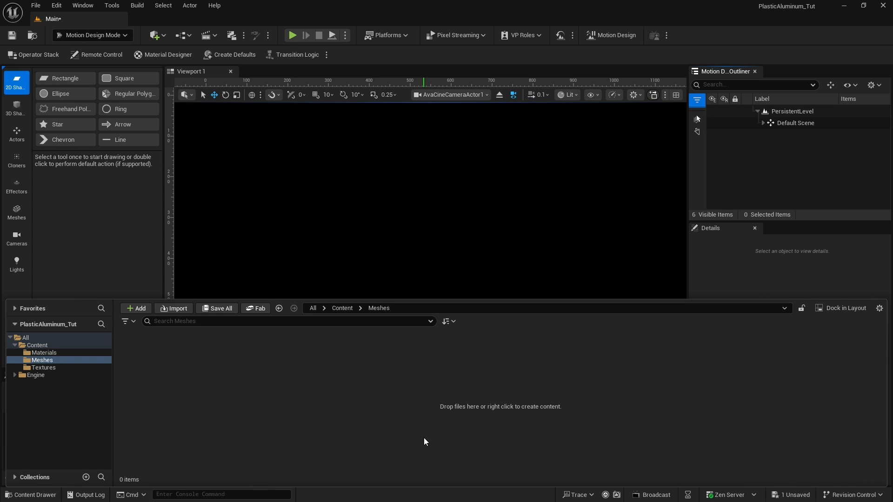
# - Import all_purpose_cleaner_4k.gltf into the Meshes folder with the default import settings
pyautogui.rightClick(290, 391)
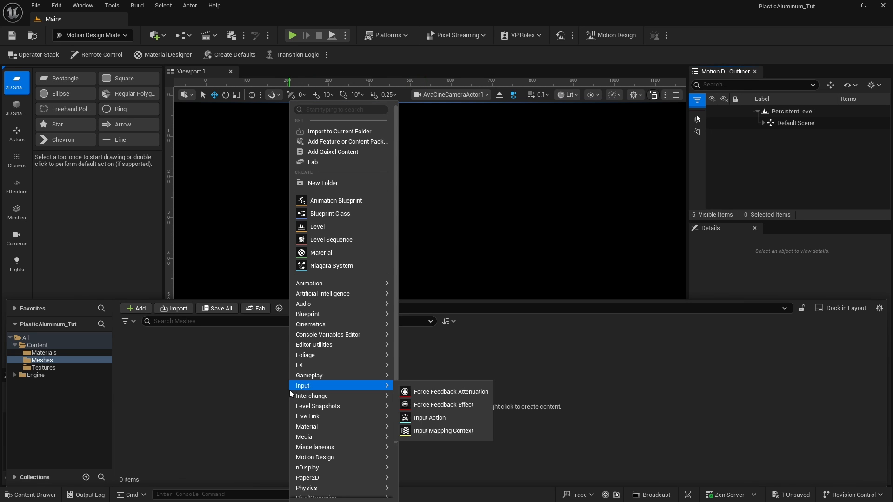
pyautogui.click(333, 133)
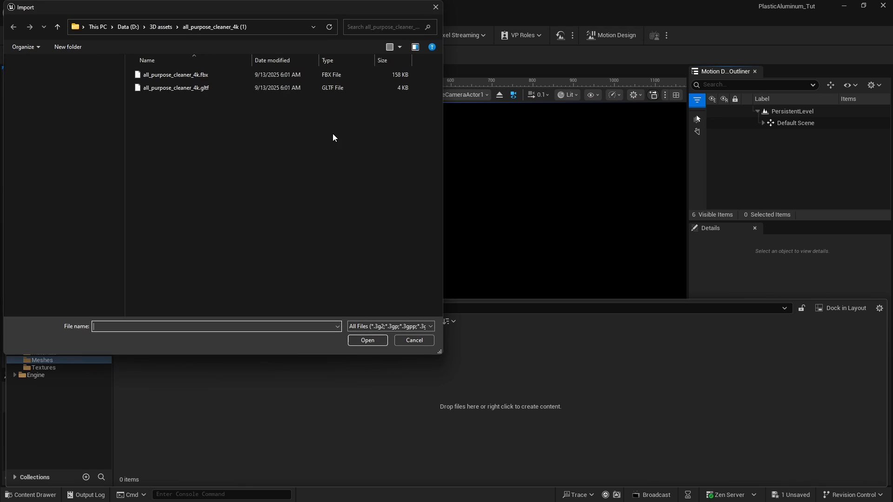
pyautogui.click(162, 88)
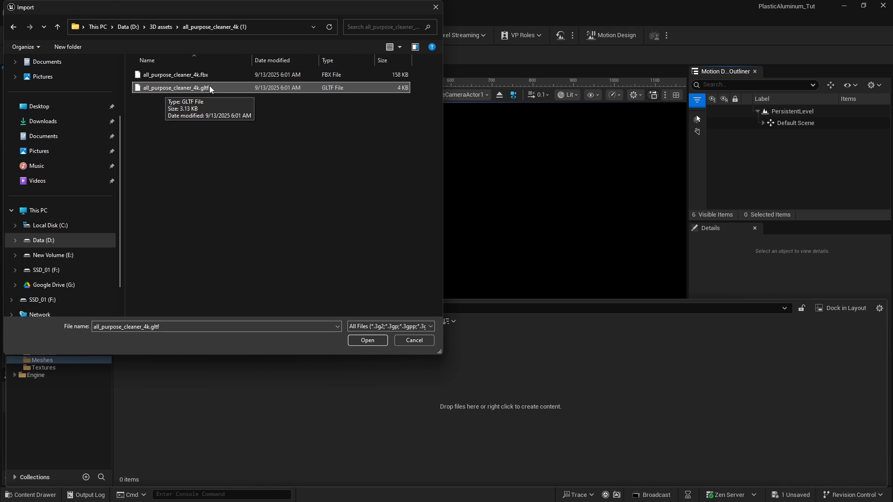
pyautogui.click(369, 341)
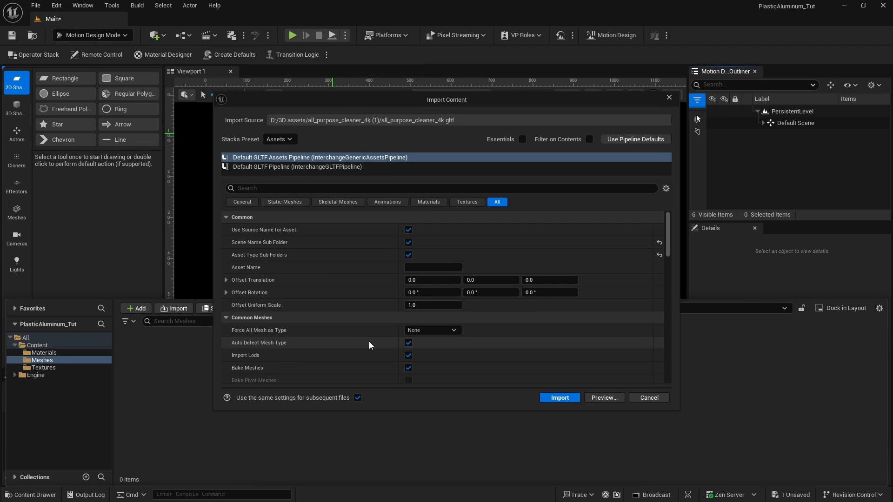
pyautogui.click(560, 398)
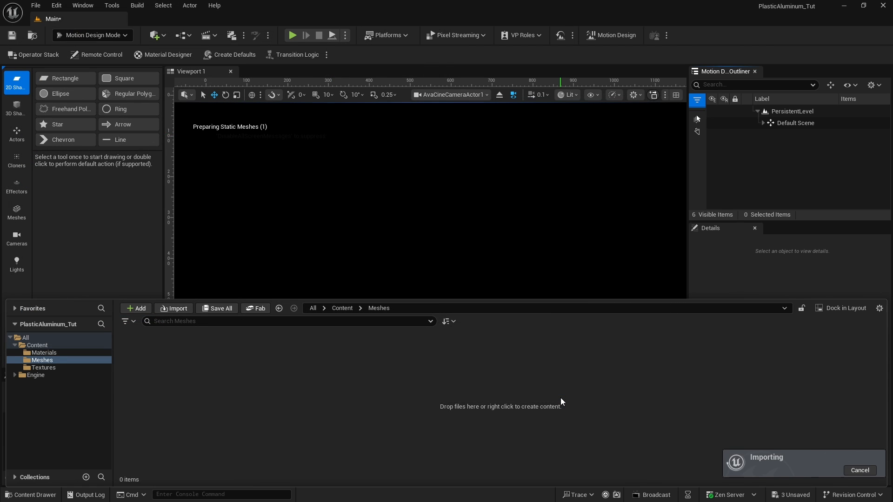
# - Save the imported all_purpose_cleaner_4k static mesh from its StaticMeshes folder and place it in the scene
pyautogui.doubleClick(141, 353)
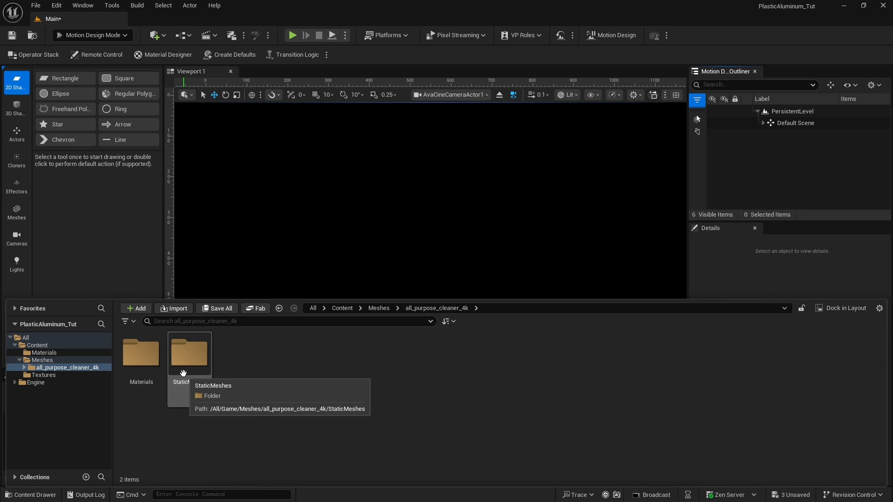
pyautogui.doubleClick(188, 348)
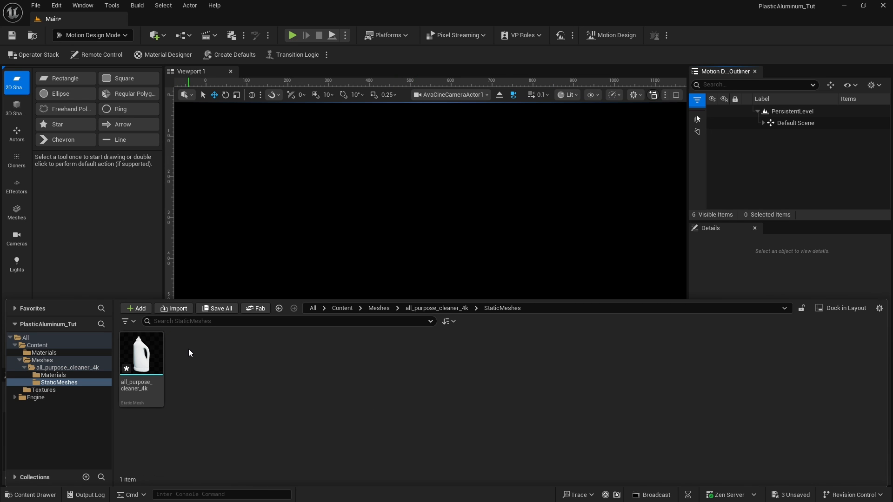
pyautogui.click(145, 357)
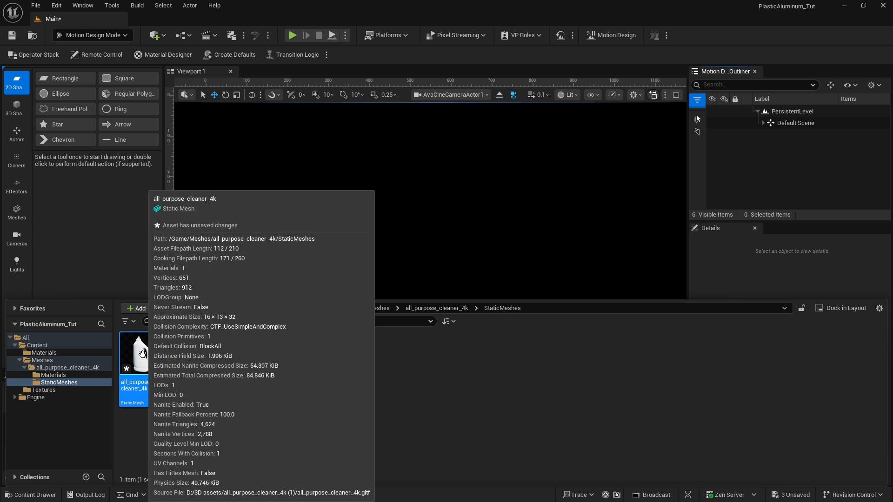
pyautogui.hotkey('ctrl', 's')
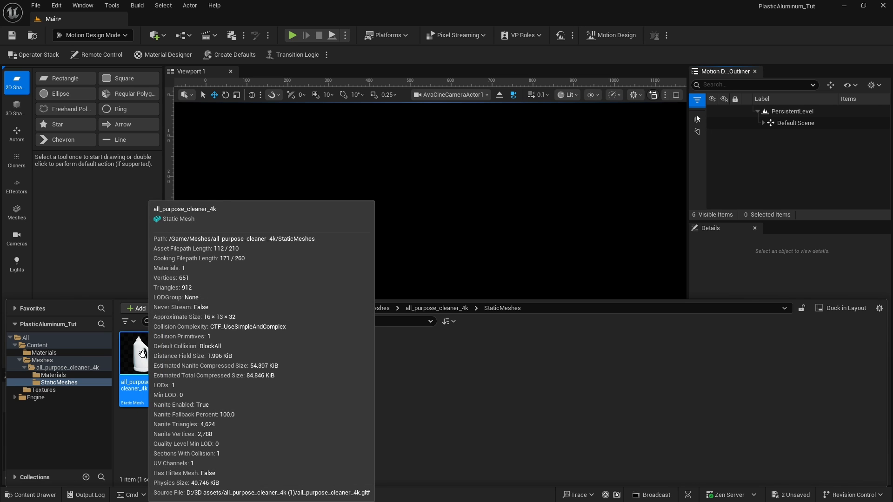
pyautogui.moveTo(140, 359); pyautogui.dragTo(426, 246)
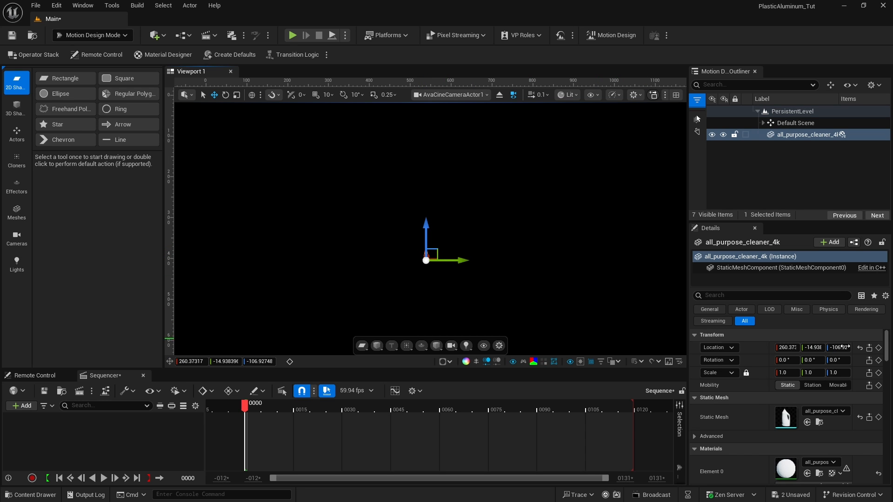
# - Reset the cleaner bottle's location to the origin and set its uniform scale to 9
pyautogui.click(860, 348)
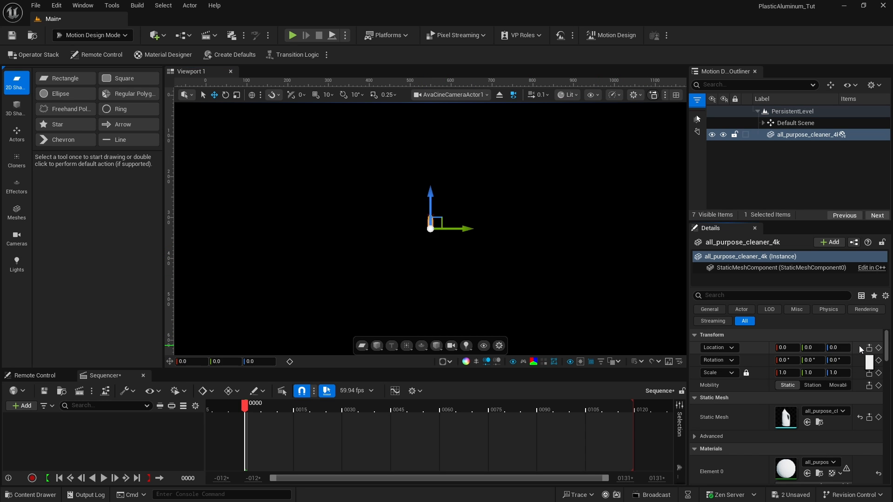
pyautogui.click(783, 372)
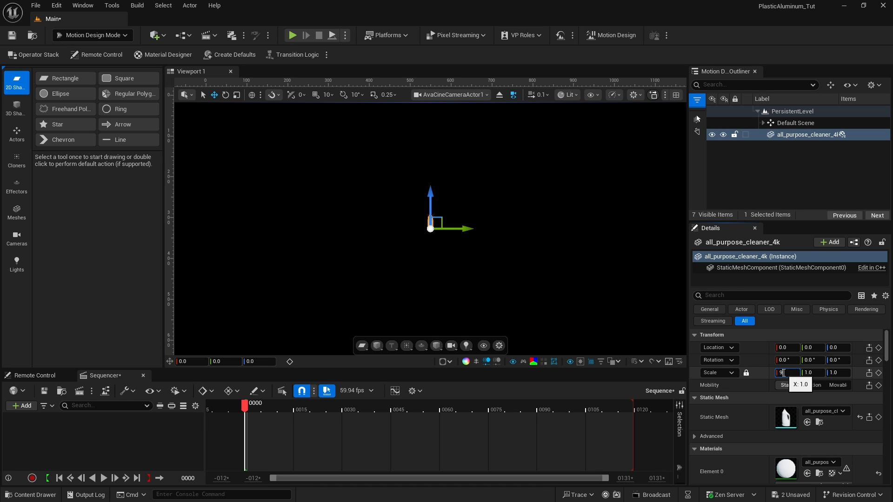
pyautogui.write('9')
pyautogui.press('Return')
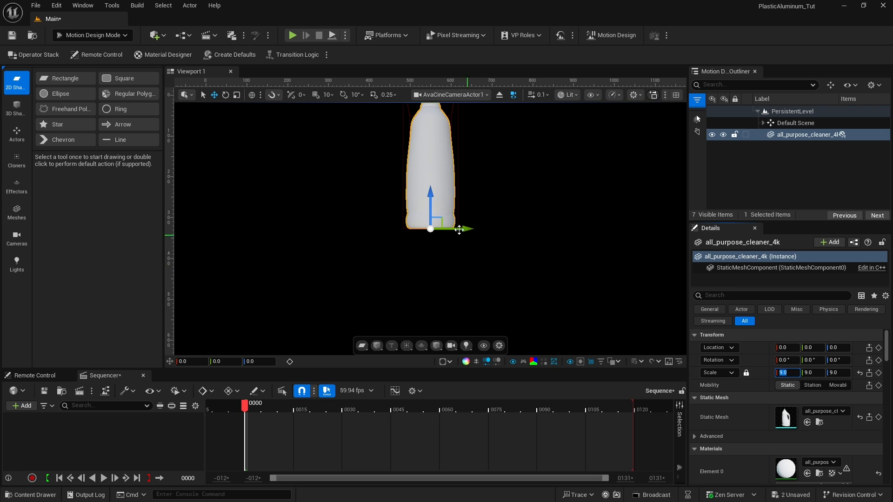
# - Lower the bottle to about -150 on Z and rotate it to -96° around the Z axis
pyautogui.moveTo(432, 191); pyautogui.dragTo(432, 259)
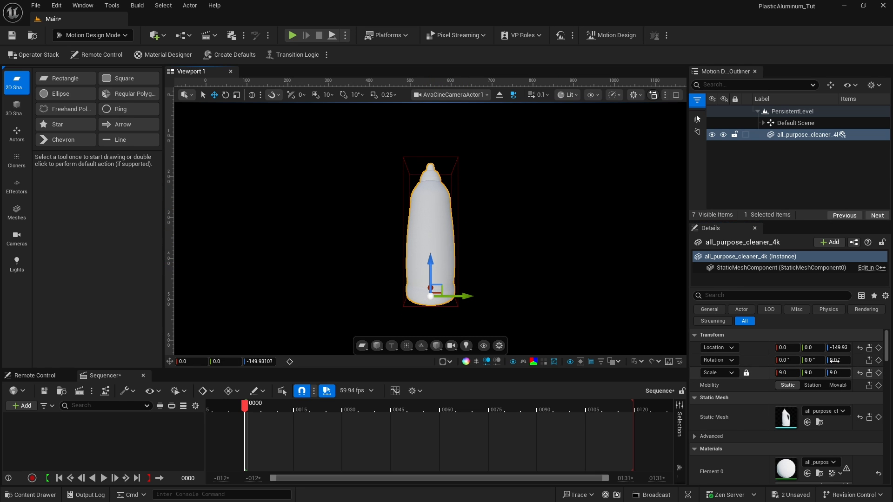
pyautogui.moveTo(837, 360); pyautogui.dragTo(793, 360)
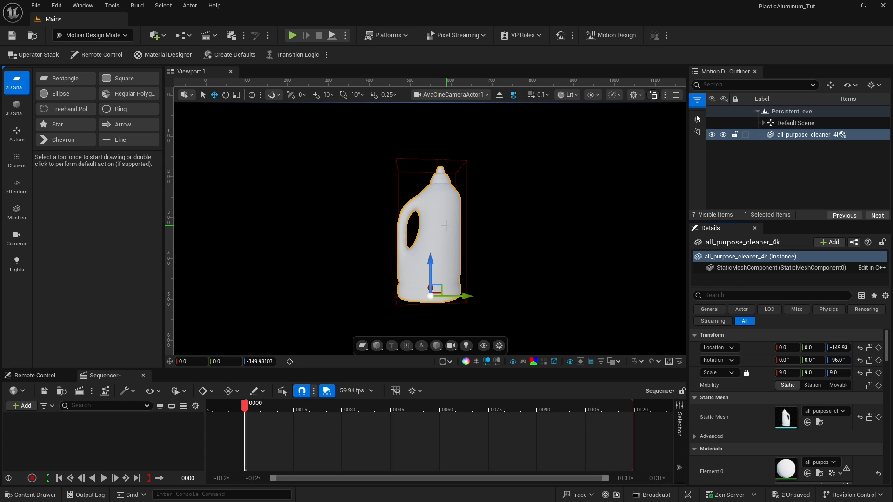
# - Switch to Modeling mode and start the Tri Select mesh tool on the bottle
pyautogui.click(85, 36)
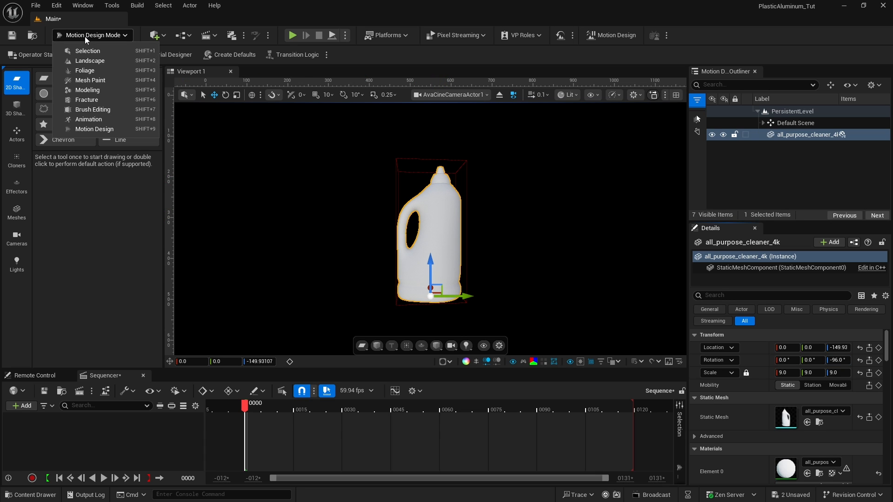
pyautogui.click(88, 89)
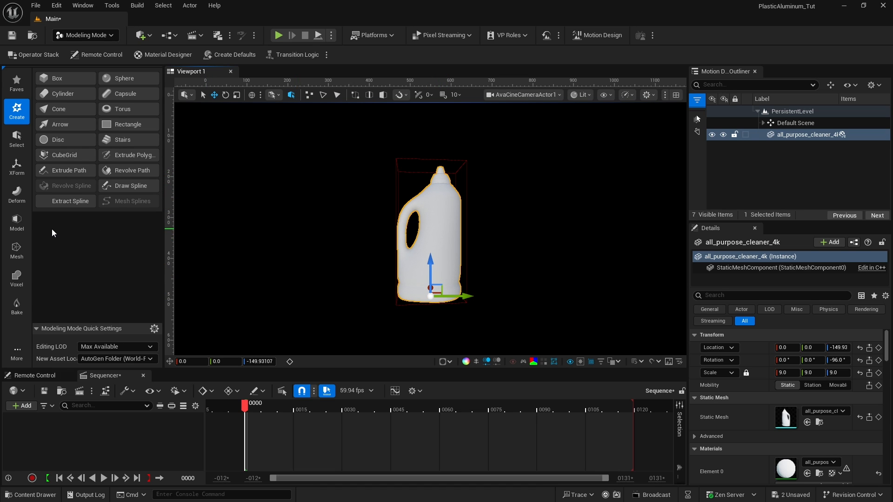
pyautogui.click(18, 250)
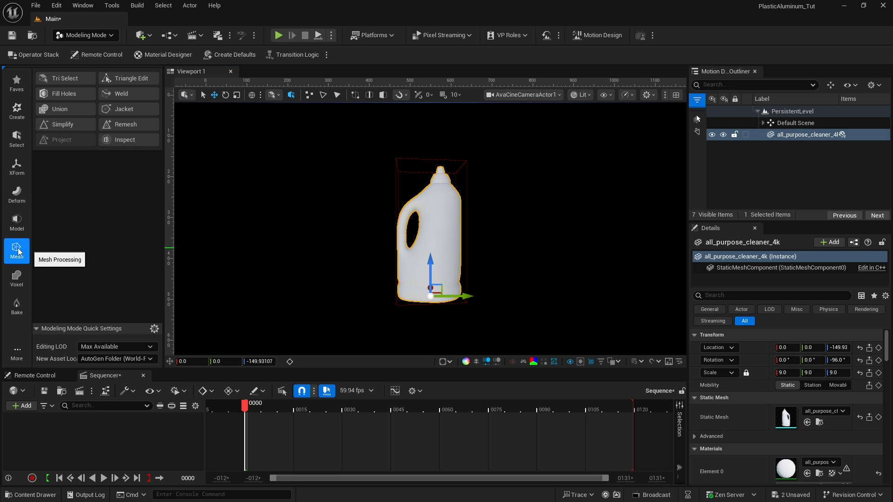
pyautogui.click(65, 78)
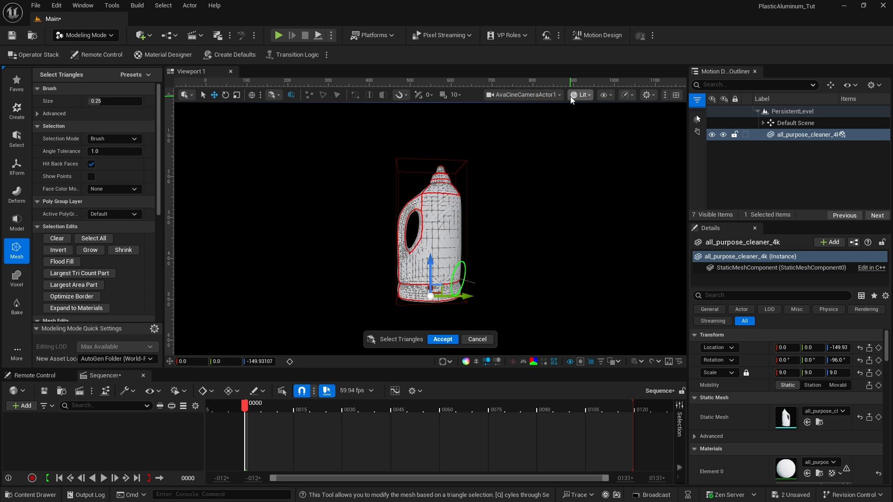
# - Change the viewport type from Motion Design to Default Viewport and check its camera options
pyautogui.click(536, 95)
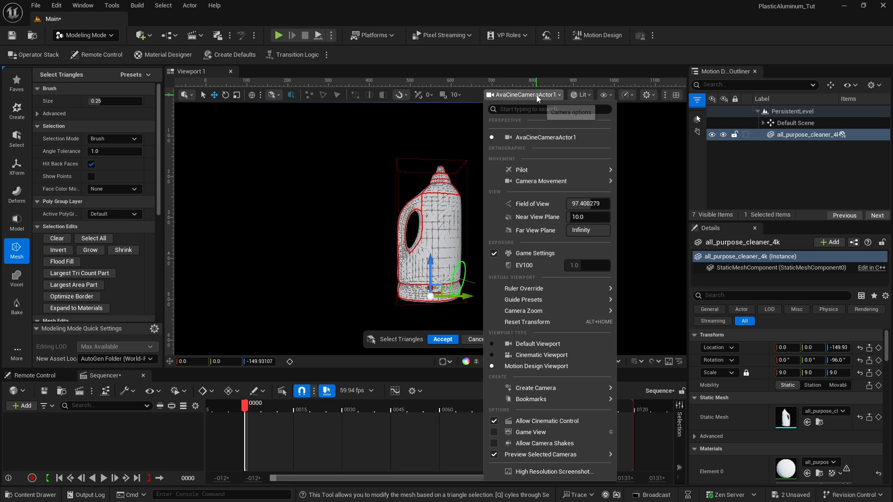
pyautogui.click(537, 343)
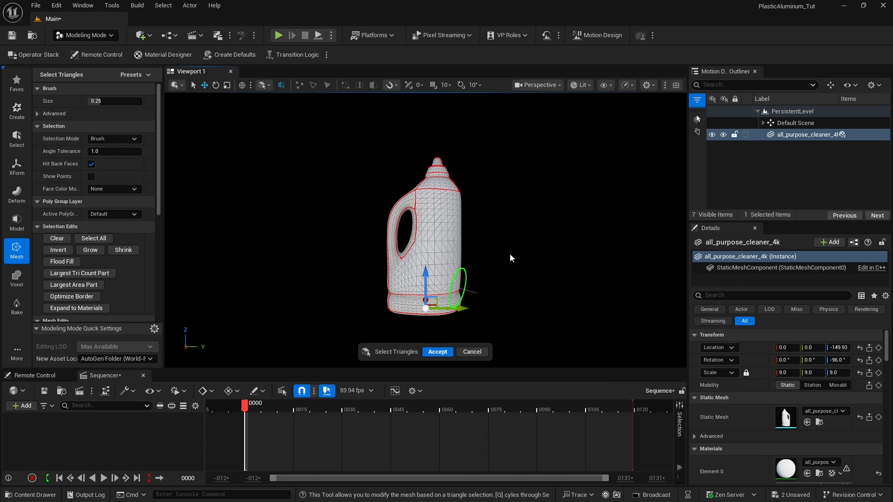
pyautogui.click(559, 85)
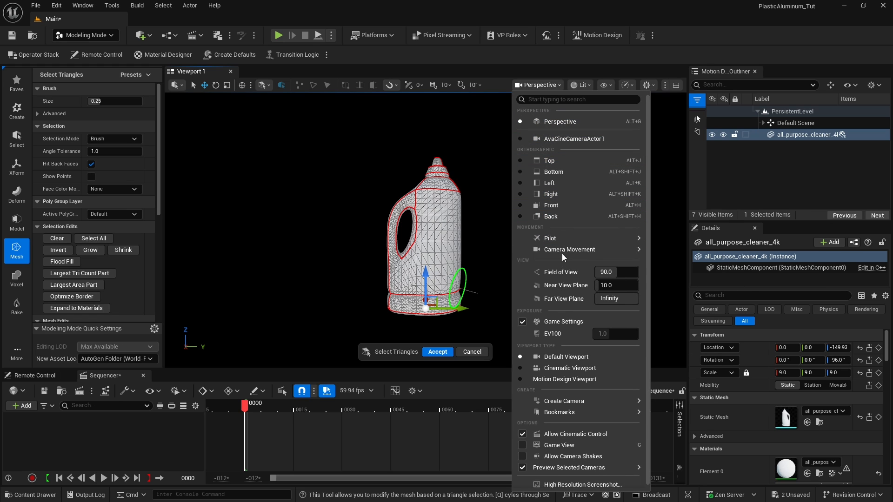
pyautogui.moveTo(563, 251)
pyautogui.moveTo(693, 266)
pyautogui.click(494, 259)
# - Set the selection brush size to 0.1 and paint a triangle selection up the front of the bottle's cap
pyautogui.scroll(3, 494, 259)
pyautogui.press('w')
pyautogui.press('e')
pyautogui.moveTo(494, 220); pyautogui.dragTo(494, 221, button='right')
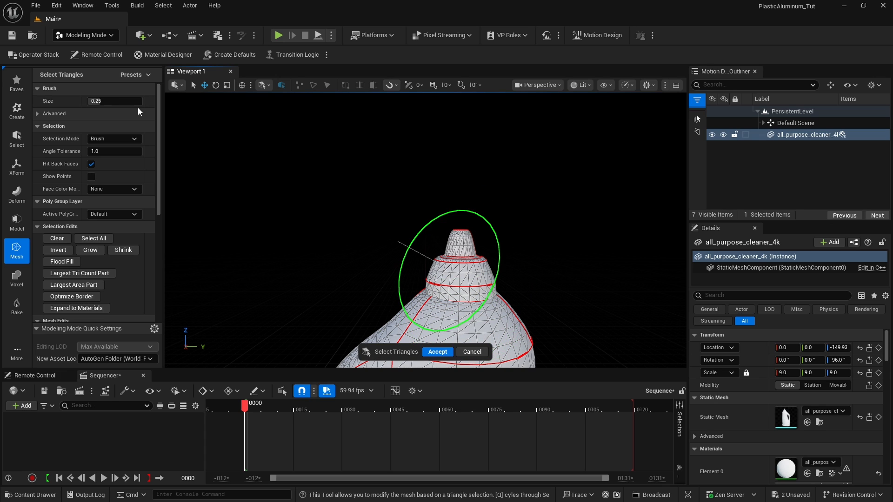
pyautogui.click(105, 102)
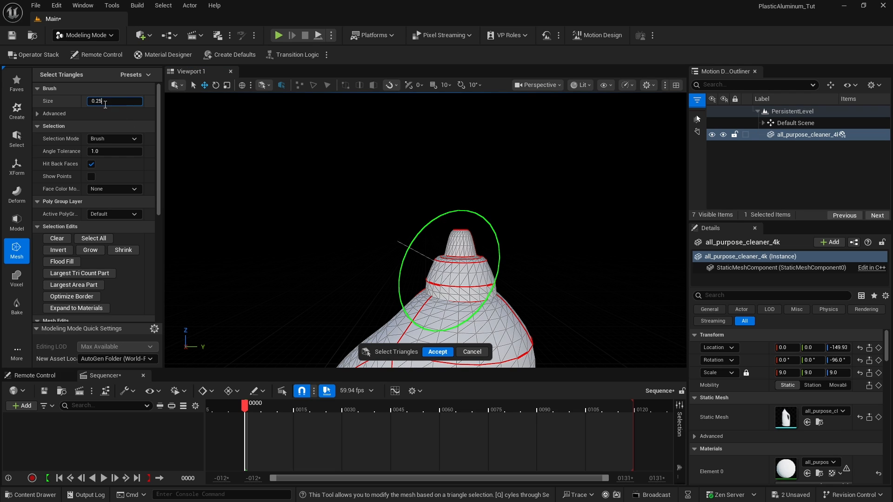
pyautogui.write('0.1')
pyautogui.press('Return')
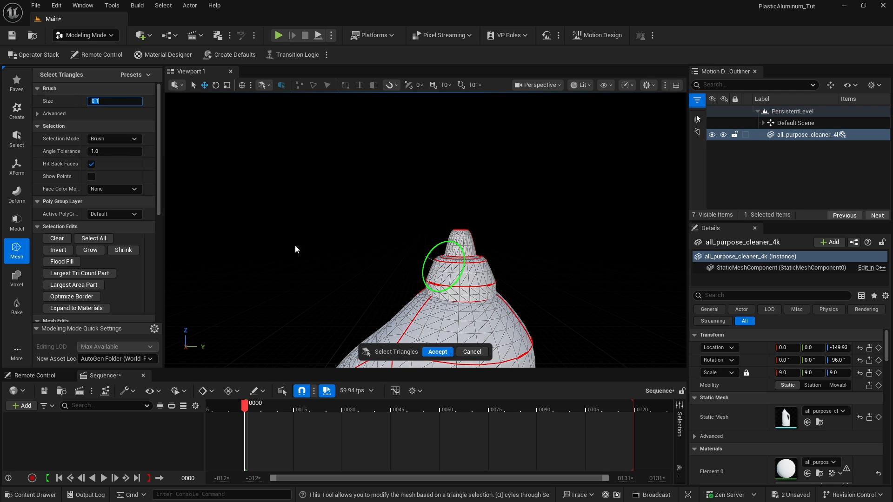
pyautogui.moveTo(462, 298); pyautogui.dragTo(460, 244)
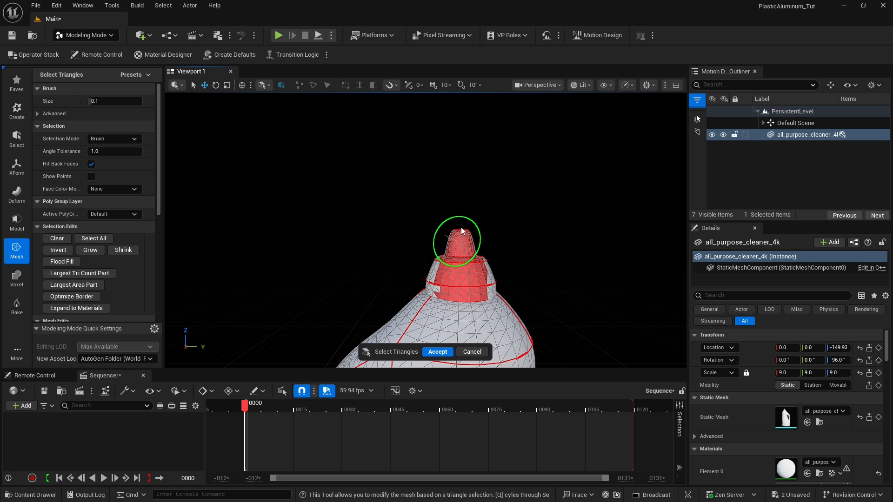
# - Grow the triangle selection until it covers the entire cap all the way around
pyautogui.moveTo(521, 219); pyautogui.dragTo(520, 246, button='right')
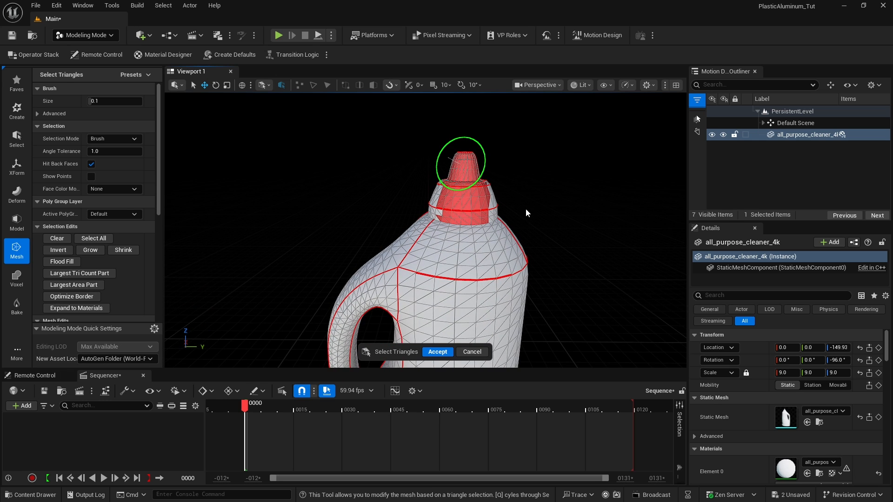
pyautogui.moveTo(527, 212)
pyautogui.mouseDown(button='right')
pyautogui.moveTo(524, 224)
pyautogui.moveTo(528, 213)
pyautogui.mouseUp(button='right')
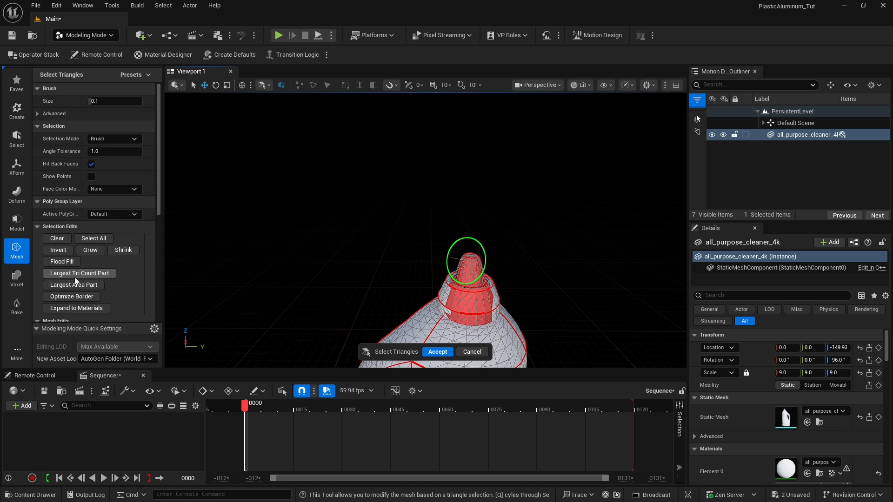
pyautogui.scroll(-3, 82, 261)
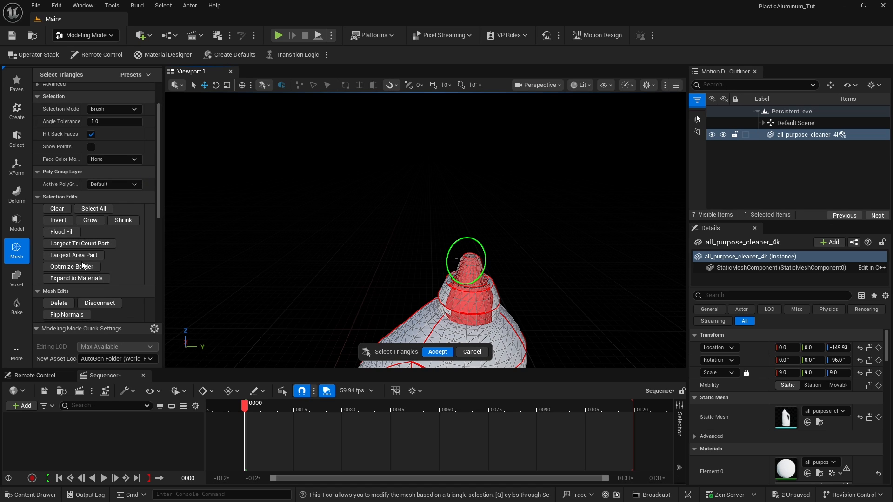
pyautogui.scroll(-1, 85, 219)
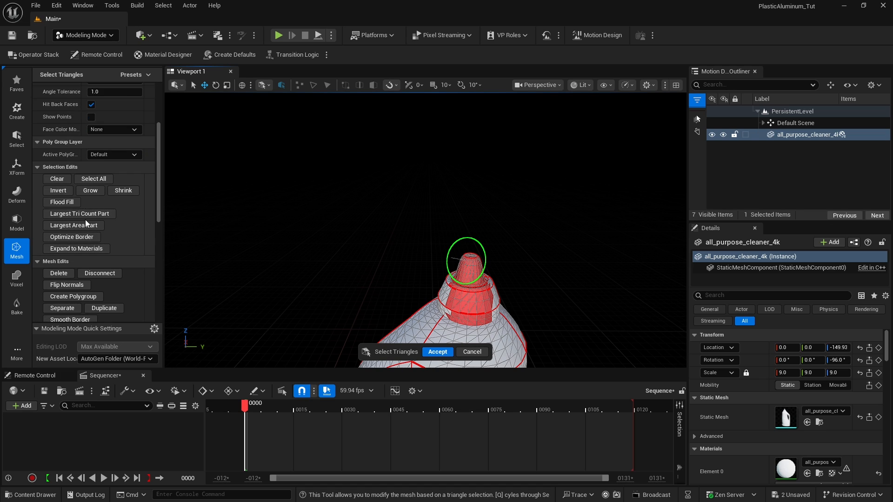
pyautogui.click(88, 191)
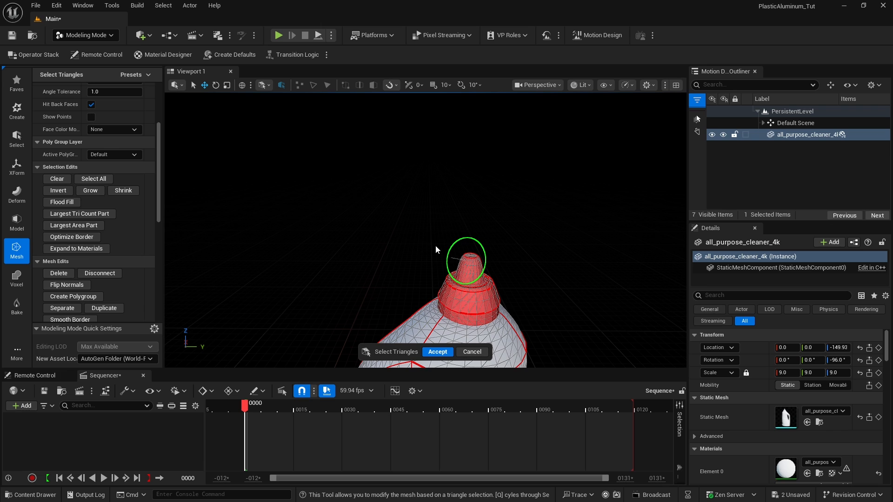
pyautogui.press('a')
pyautogui.press('a')
pyautogui.moveTo(421, 263)
pyautogui.mouseDown(button='right')
pyautogui.moveTo(819, 269)
pyautogui.moveTo(413, 272)
pyautogui.mouseUp(button='right')
pyautogui.press('a')
pyautogui.press('a')
pyautogui.press('a')
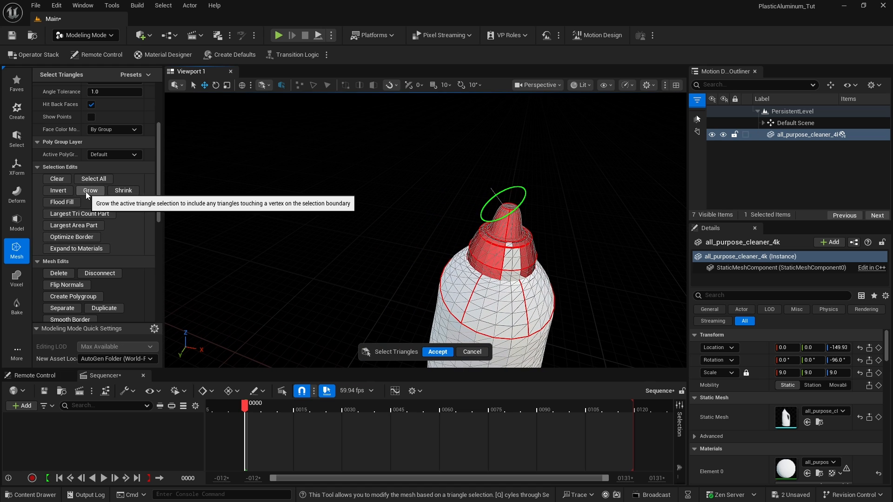
pyautogui.click(85, 192)
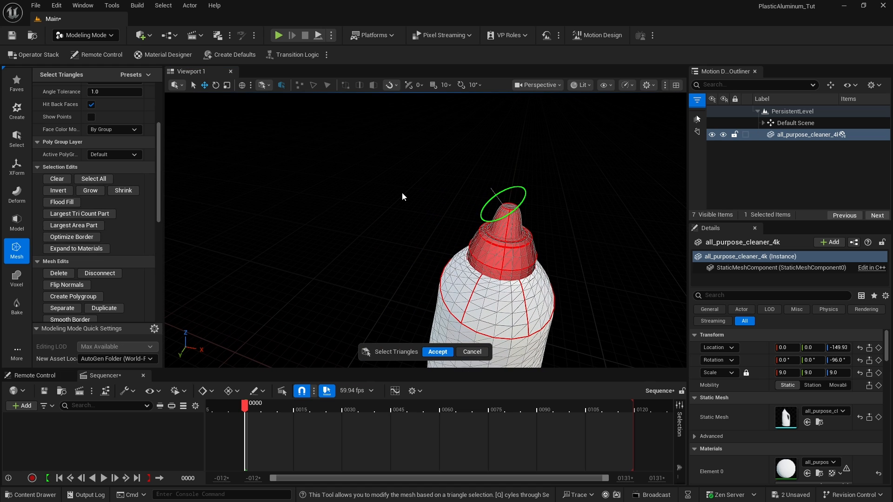
# - Create a polygroup from the selected cap triangles and accept the Select Triangles changes
pyautogui.moveTo(158, 197); pyautogui.dragTo(158, 239)
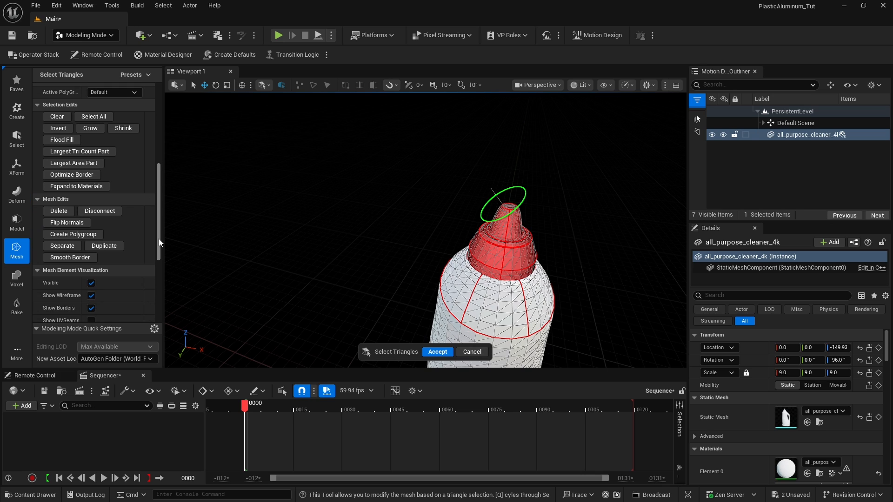
pyautogui.click(75, 233)
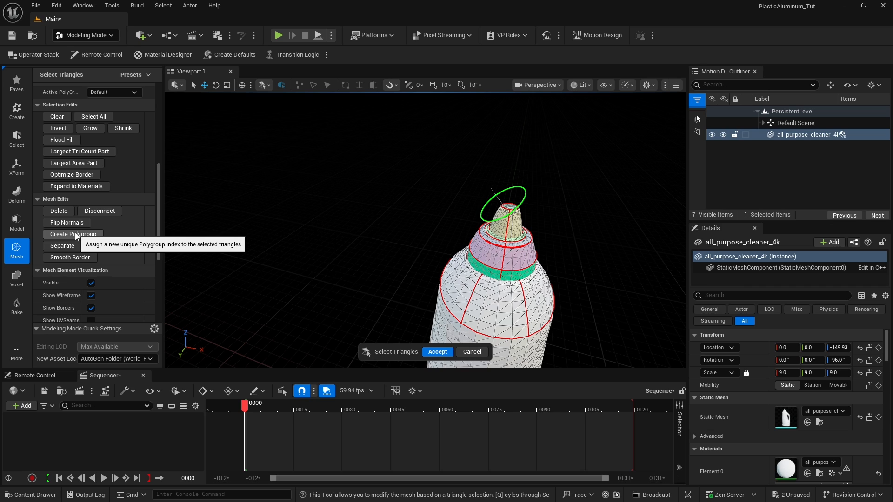
pyautogui.click(437, 353)
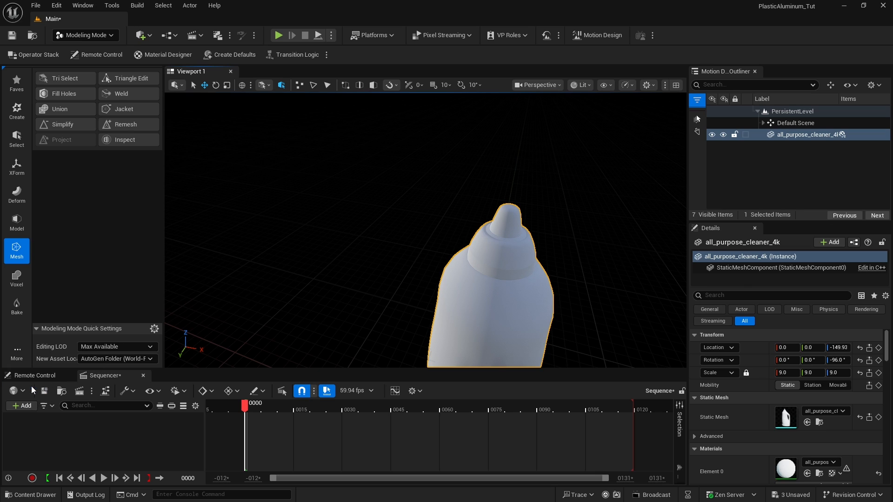
# - Start Edit Materials on the bottle, add a second material slot and make slot [1] the active material
pyautogui.click(31, 386)
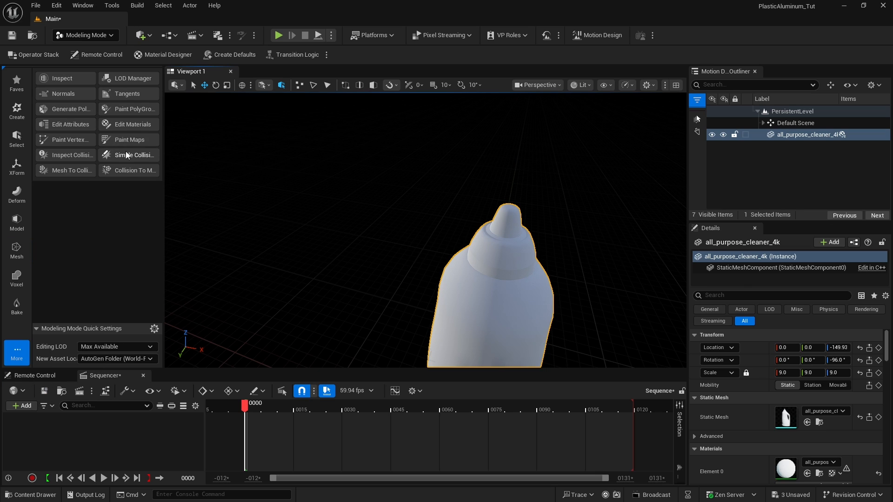
pyautogui.click(124, 124)
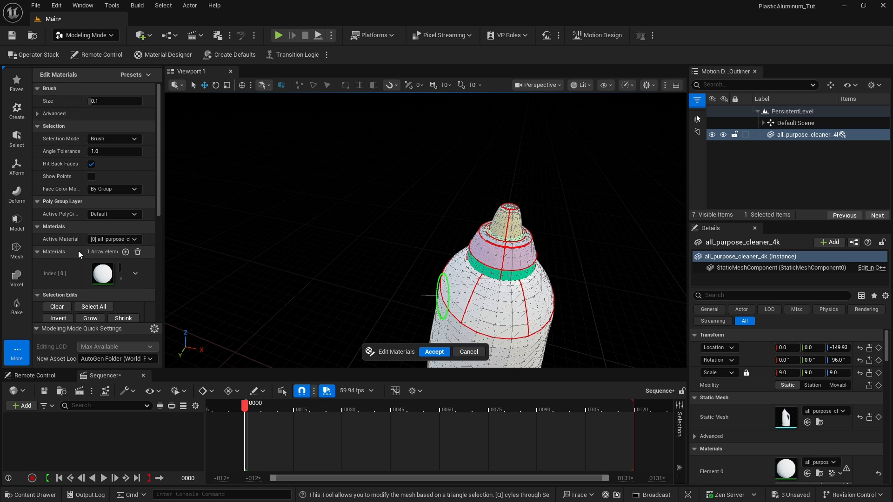
pyautogui.click(124, 252)
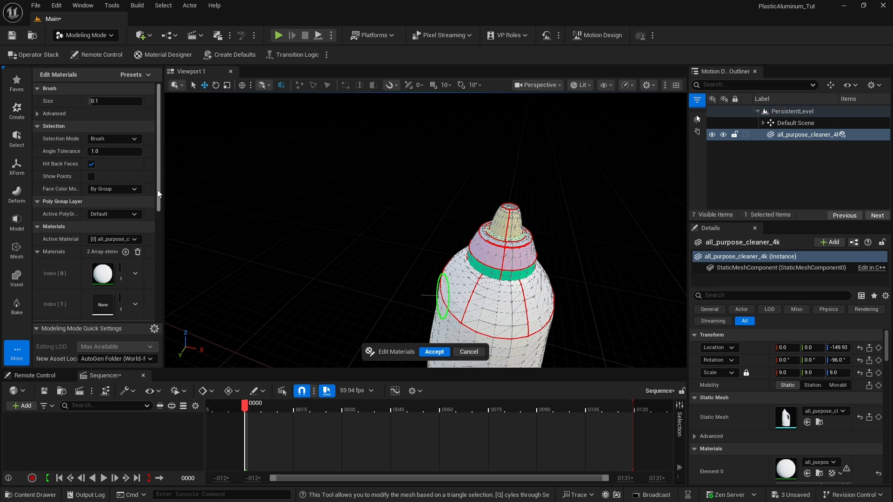
pyautogui.moveTo(158, 190); pyautogui.dragTo(158, 224)
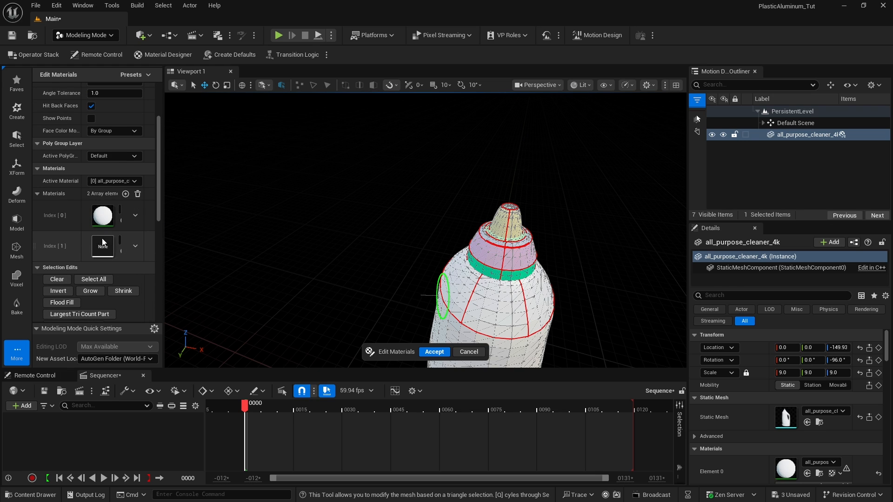
pyautogui.click(109, 182)
pyautogui.click(109, 199)
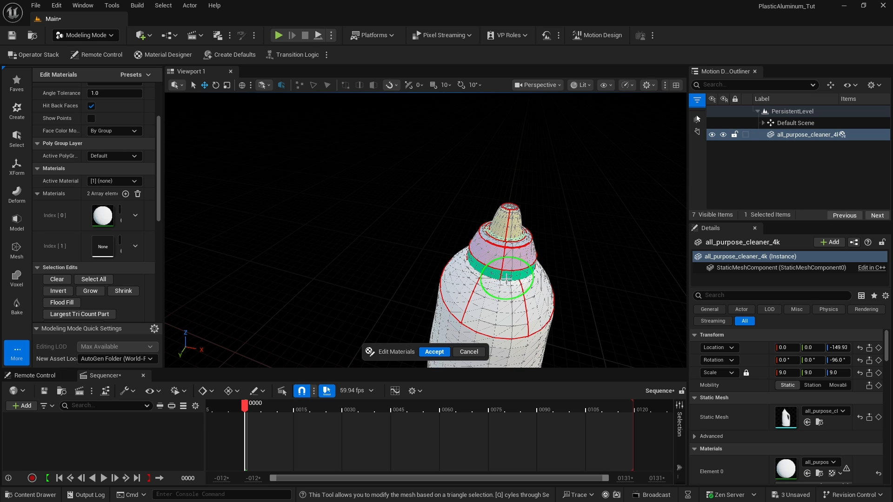
# - Paint a triangle selection on the cap and grow it to cover the whole cap
pyautogui.moveTo(510, 275); pyautogui.dragTo(509, 208)
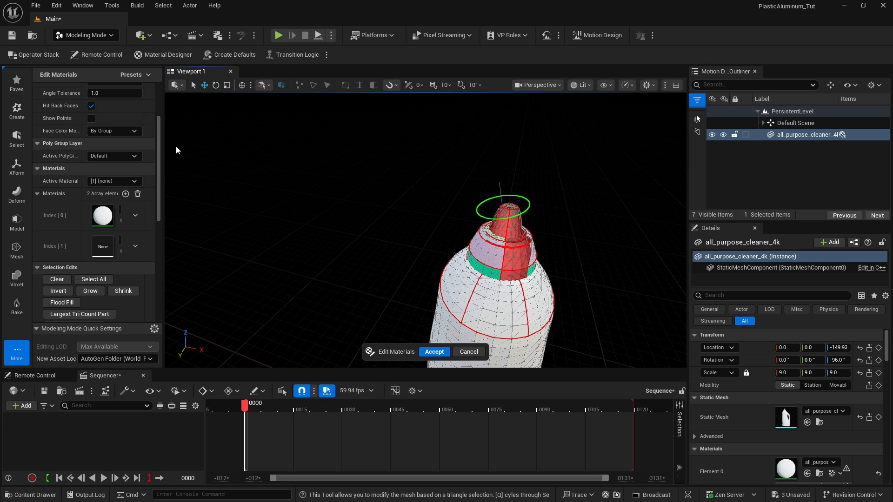
pyautogui.click(89, 292)
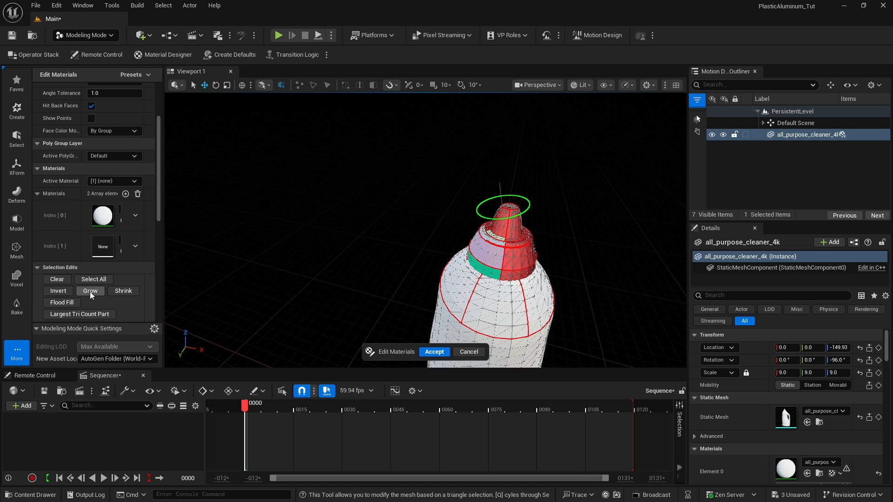
pyautogui.click(91, 292)
pyautogui.click(90, 291)
pyautogui.click(91, 291)
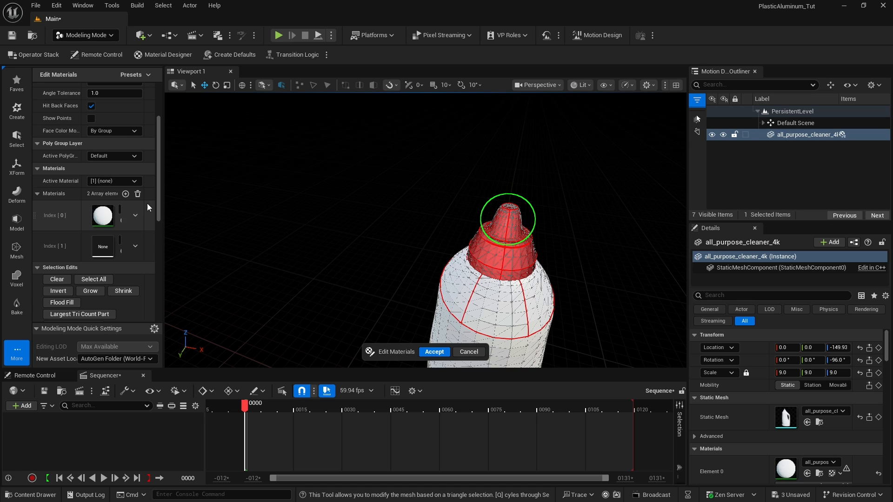
# - Assign the active material slot to the selected cap triangles and accept the Edit Materials changes
pyautogui.moveTo(158, 200); pyautogui.dragTo(158, 272)
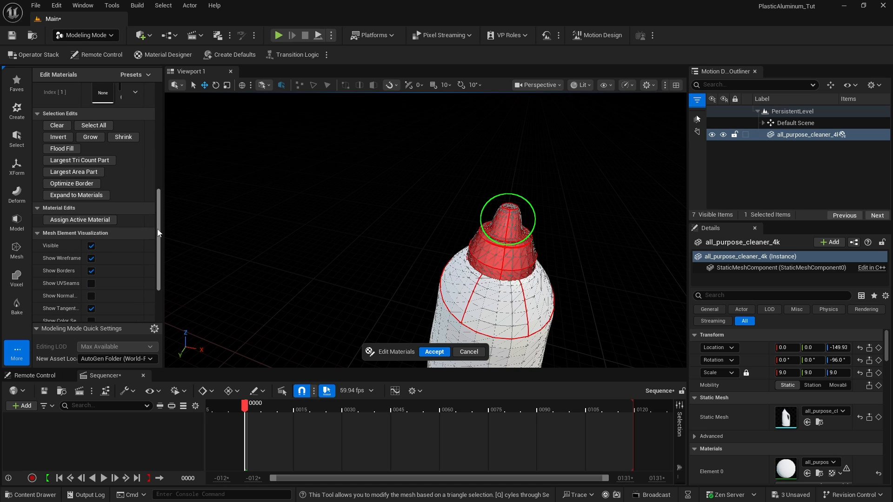
pyautogui.moveTo(157, 228); pyautogui.dragTo(157, 176)
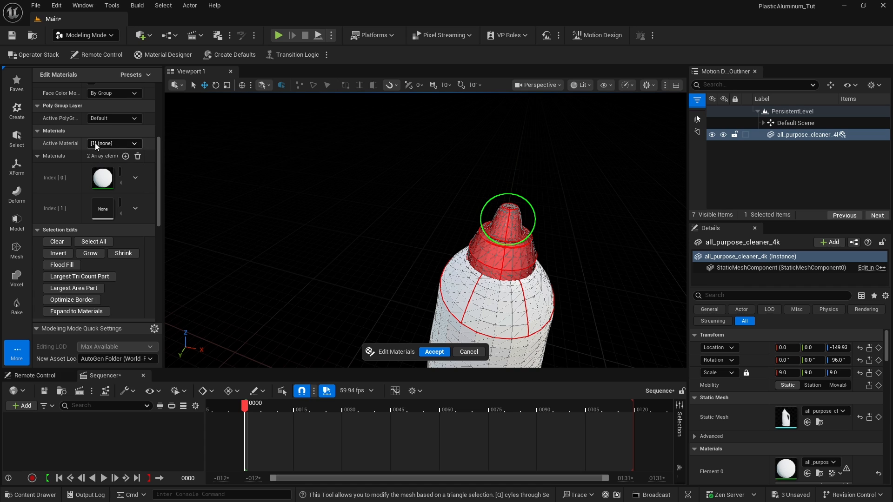
pyautogui.moveTo(158, 188); pyautogui.dragTo(153, 243)
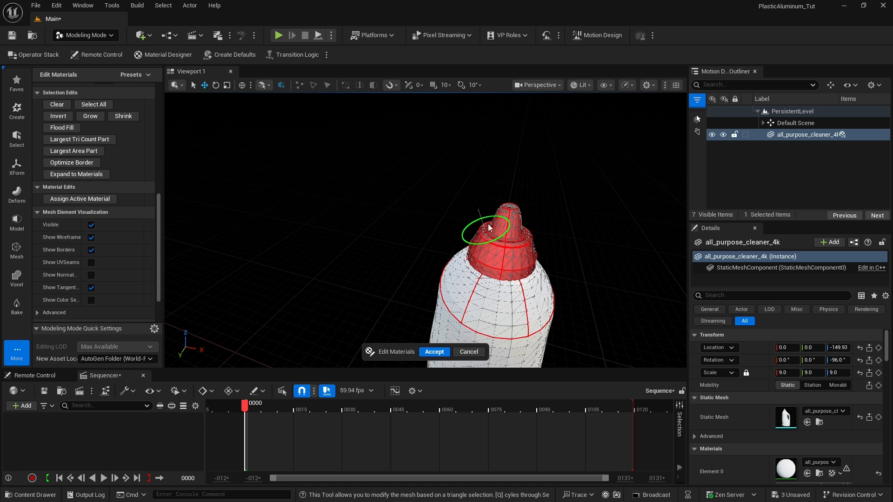
pyautogui.click(73, 199)
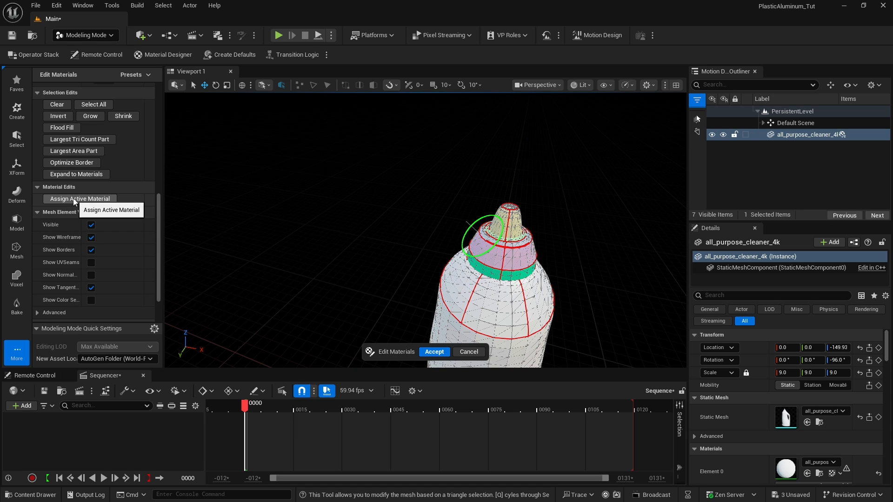
pyautogui.click(434, 352)
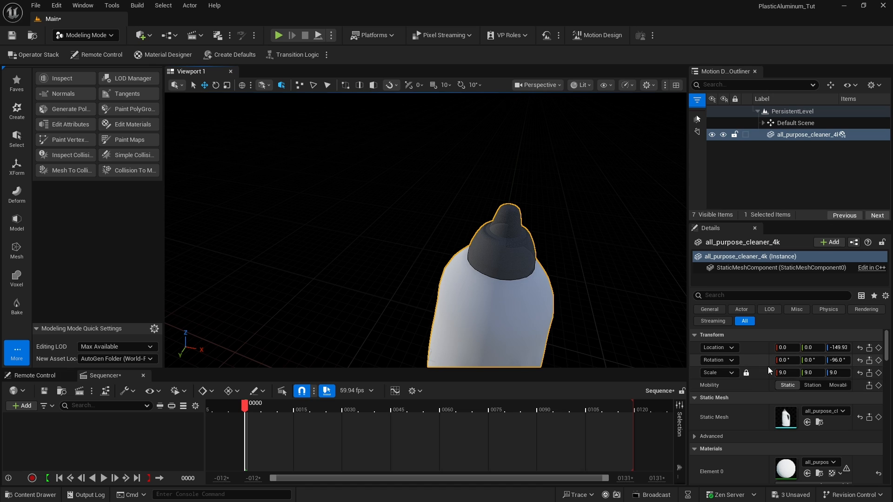
# - View the scene through AvaCineCameraActor1 and set the bottle's Element 0 material to MD_PlasticTexture
pyautogui.scroll(-2, 768, 367)
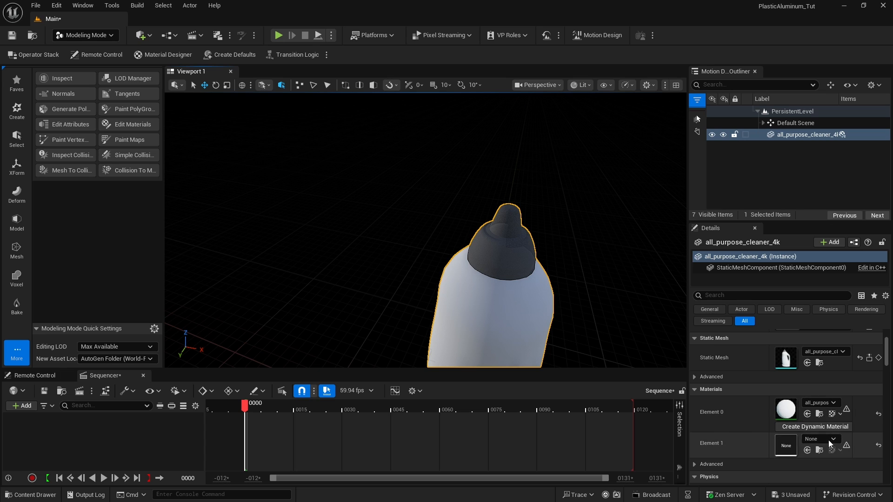
pyautogui.click(537, 84)
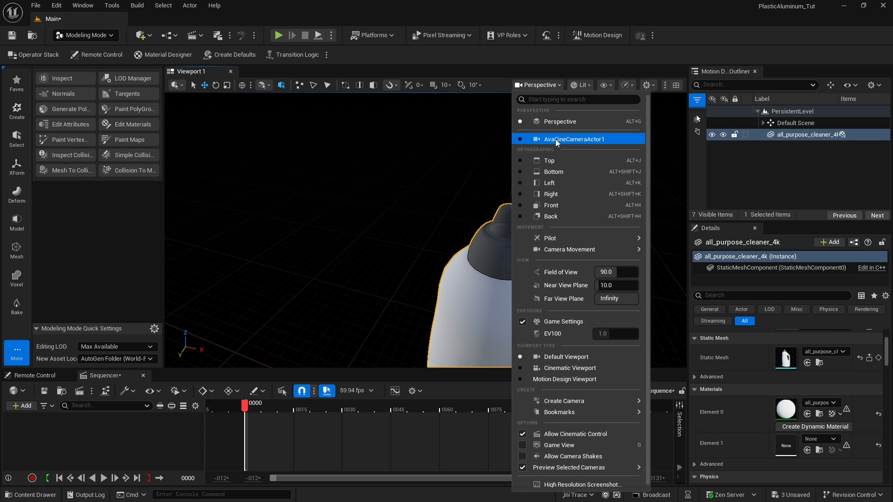
pyautogui.click(555, 139)
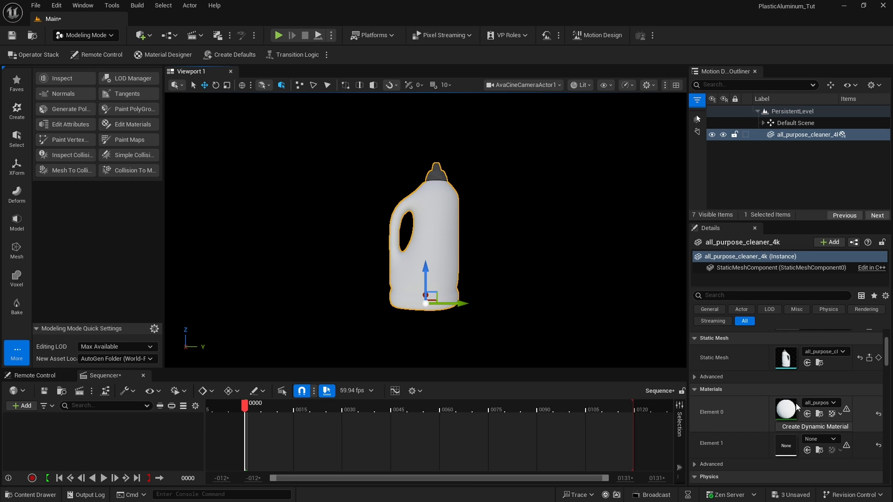
pyautogui.click(819, 403)
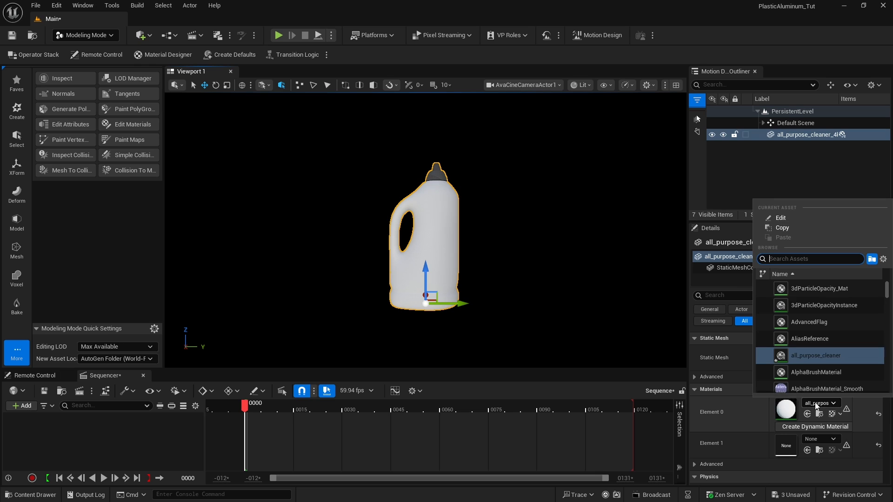
pyautogui.write('md')
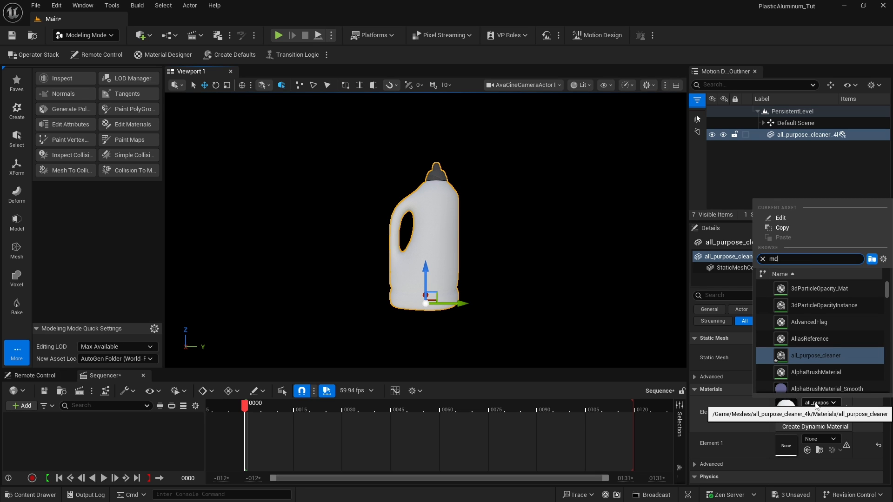
pyautogui.write('_')
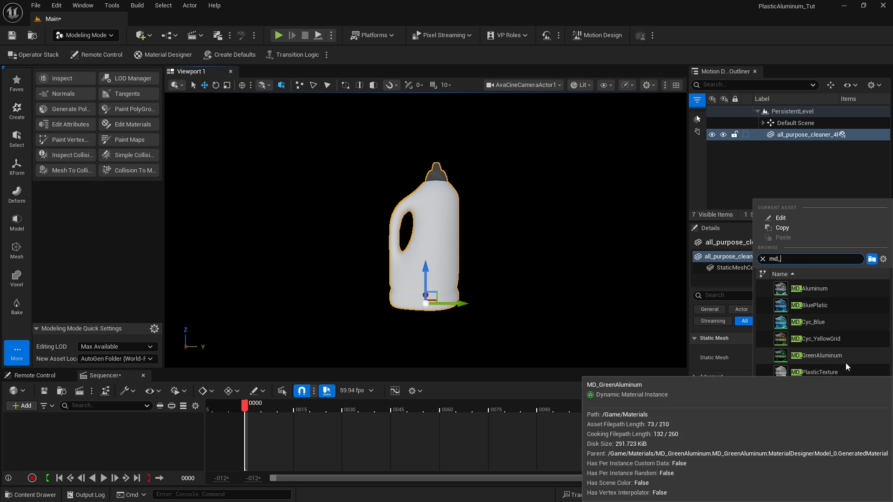
pyautogui.click(813, 372)
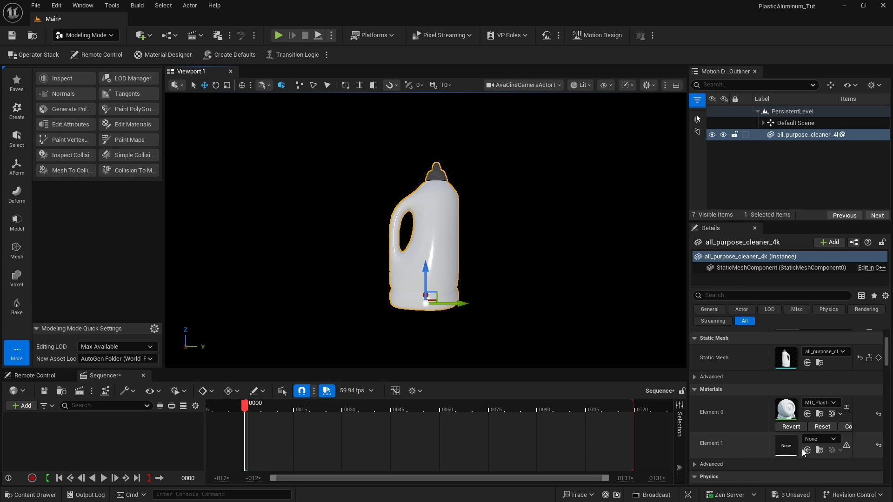
# - Set the bottle's Element 1 material, used by the cap, to MD_BluePlatic
pyautogui.click(825, 439)
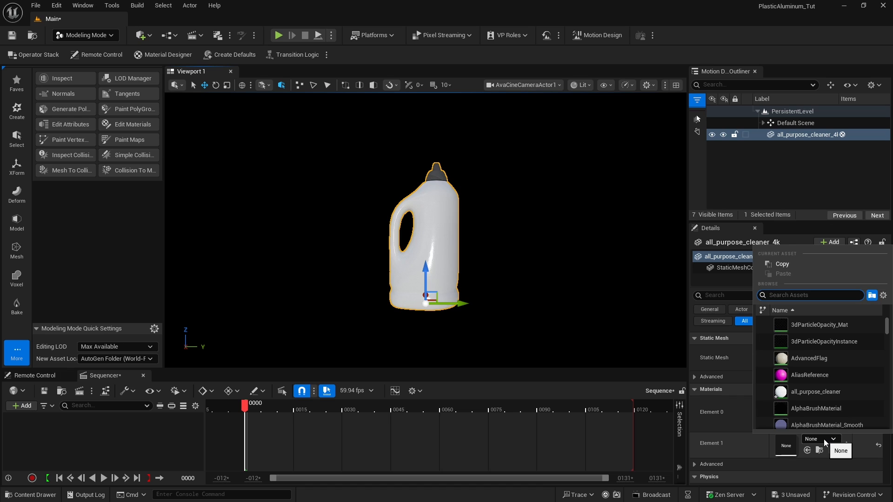
pyautogui.write('md')
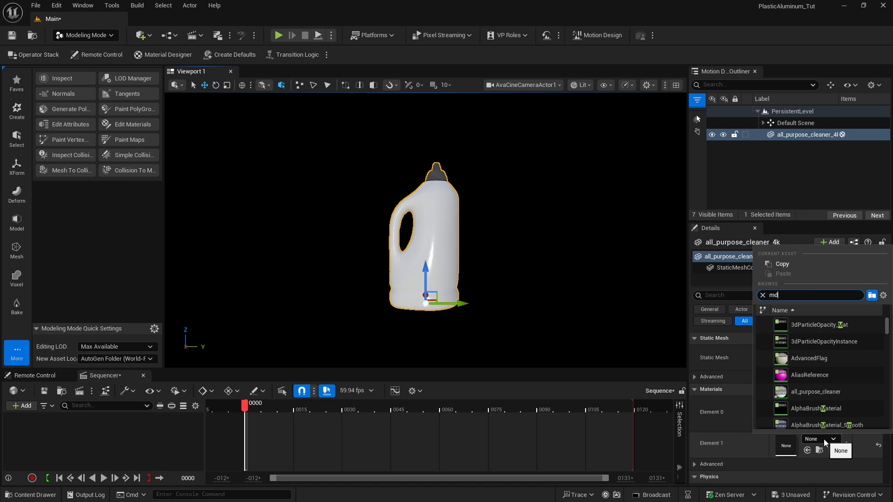
pyautogui.write('_')
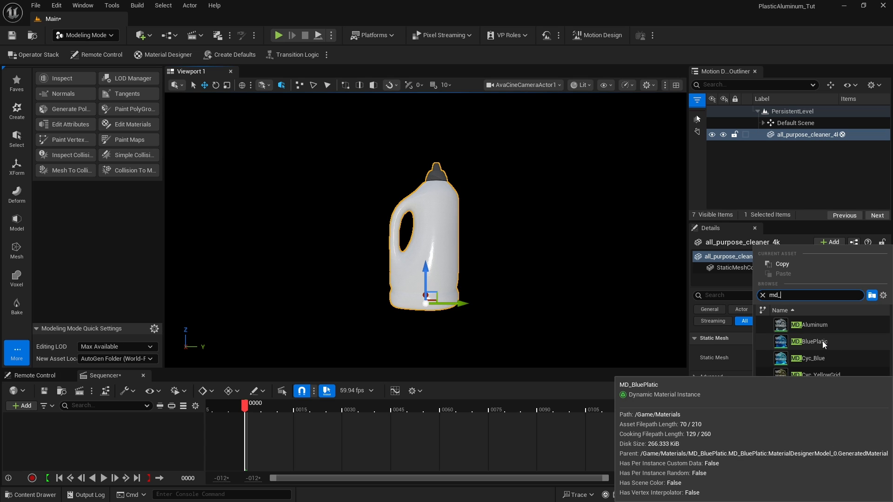
pyautogui.click(810, 341)
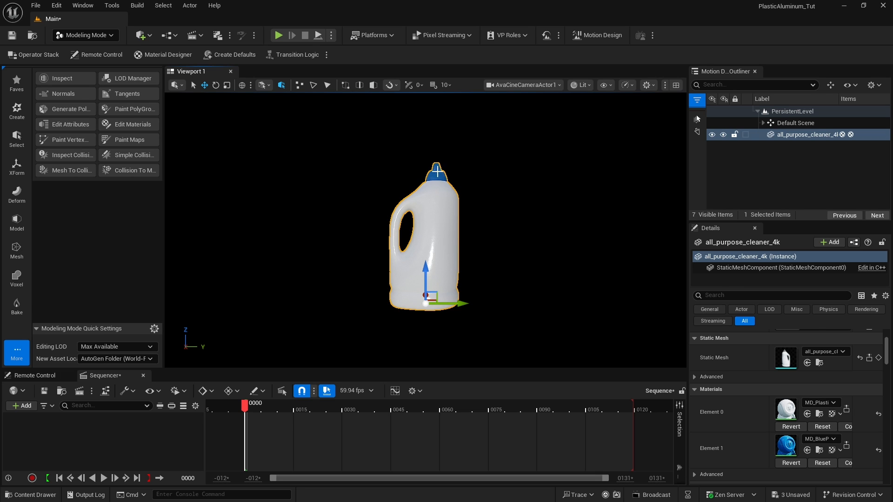
# - Return the viewport to the Perspective view, inspect the bottle's surface up close and save all changes
pyautogui.click(520, 84)
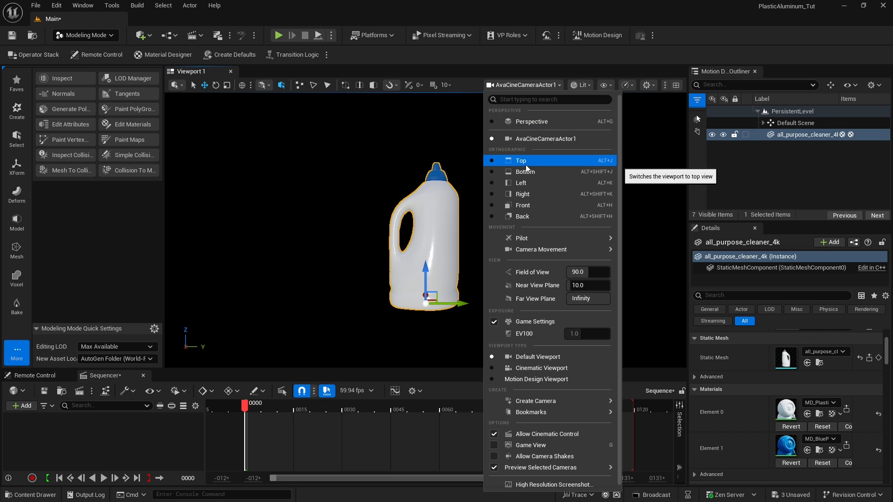
pyautogui.click(529, 123)
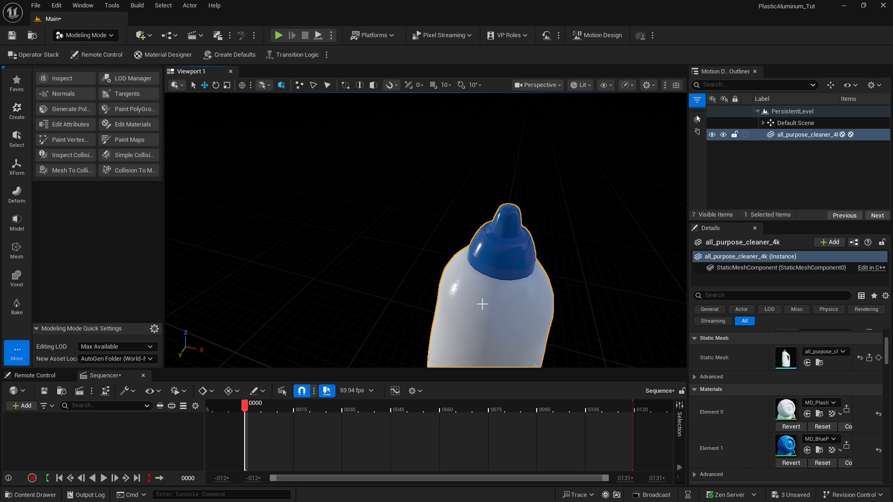
pyautogui.moveTo(473, 282); pyautogui.dragTo(559, 277, button='right')
pyautogui.press('w')
pyautogui.moveTo(501, 122); pyautogui.dragTo(485, 100, button='right')
pyautogui.moveTo(530, 133); pyautogui.dragTo(530, 152, button='right')
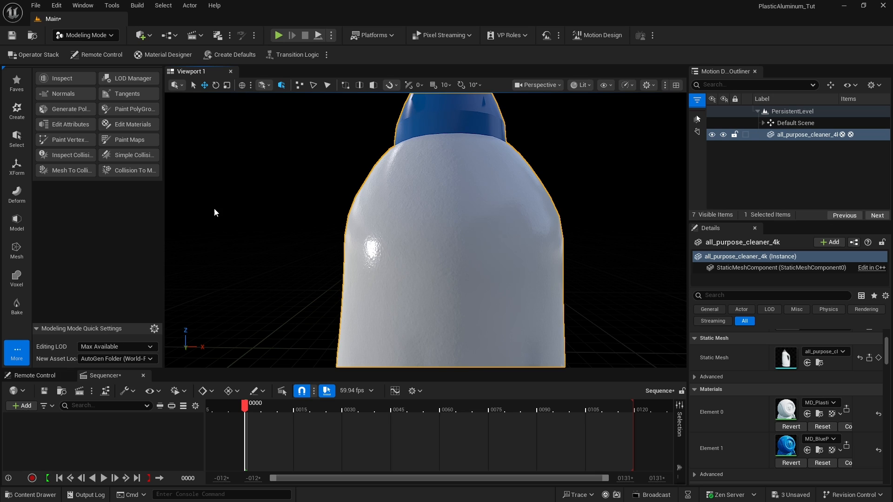
pyautogui.hotkey('ctrl', 'shift', 's')
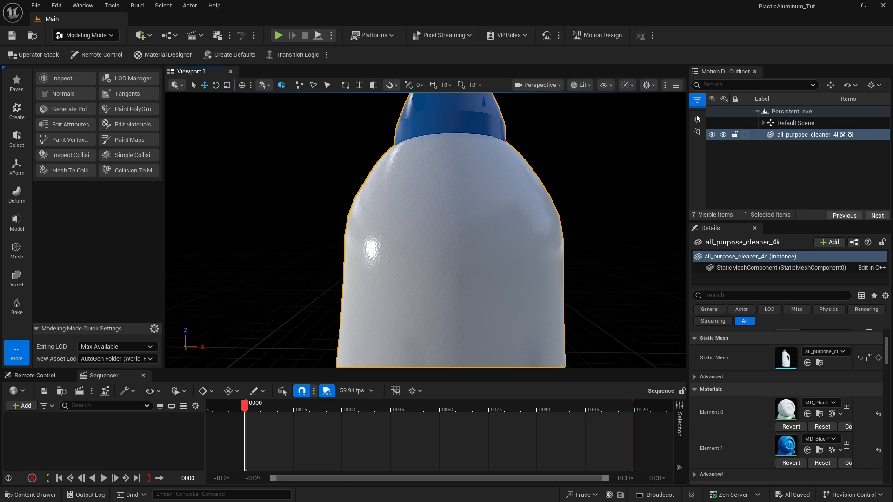
# - Open the Can level from the project's Content folder
pyautogui.click(42, 497)
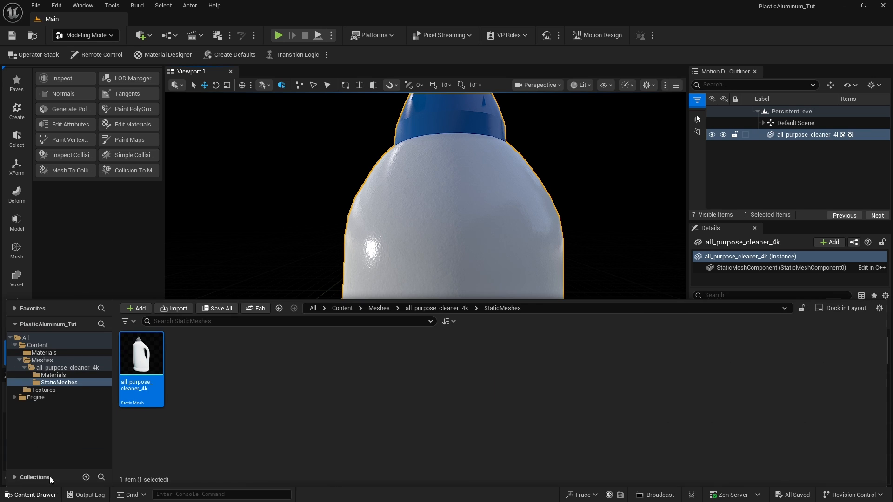
pyautogui.click(37, 345)
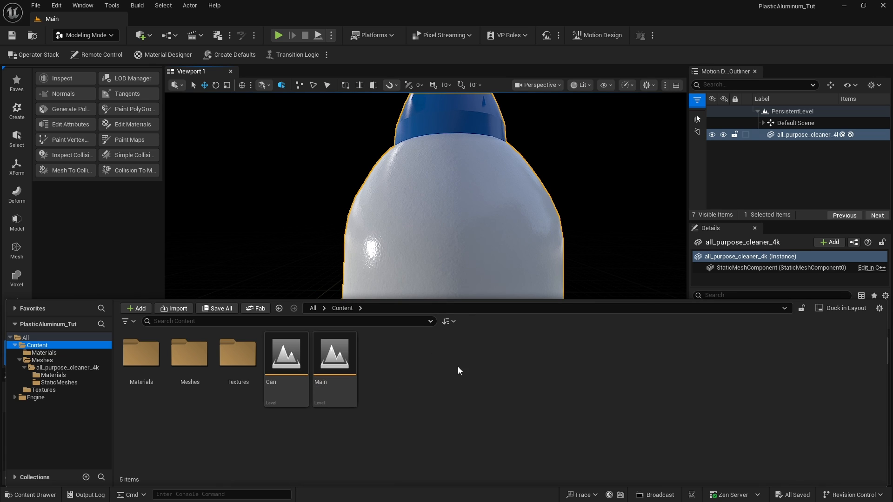
pyautogui.rightClick(420, 366)
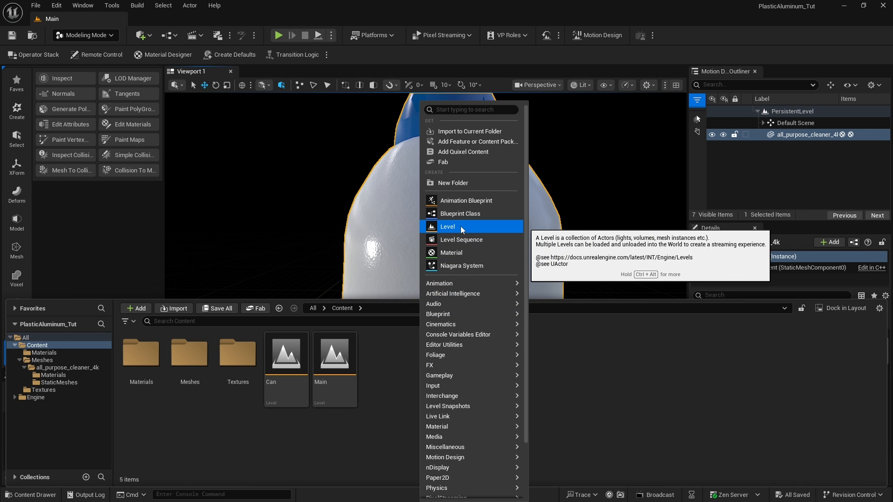
pyautogui.click(392, 395)
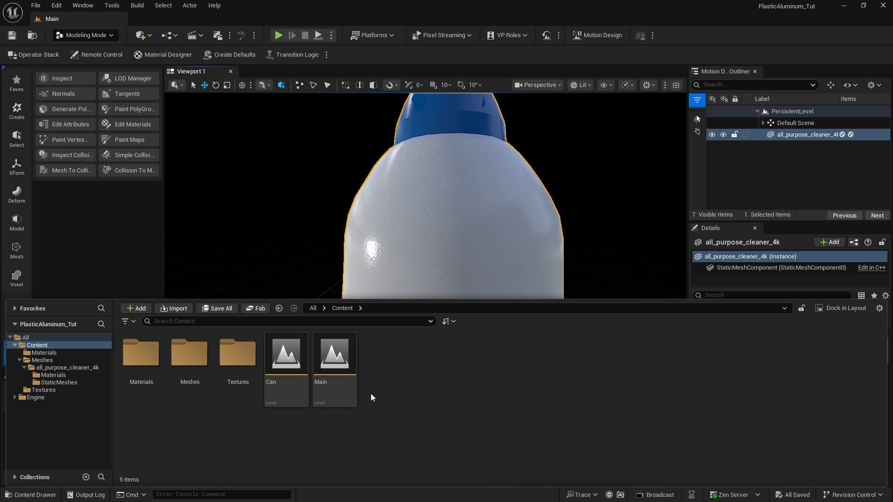
pyautogui.doubleClick(284, 366)
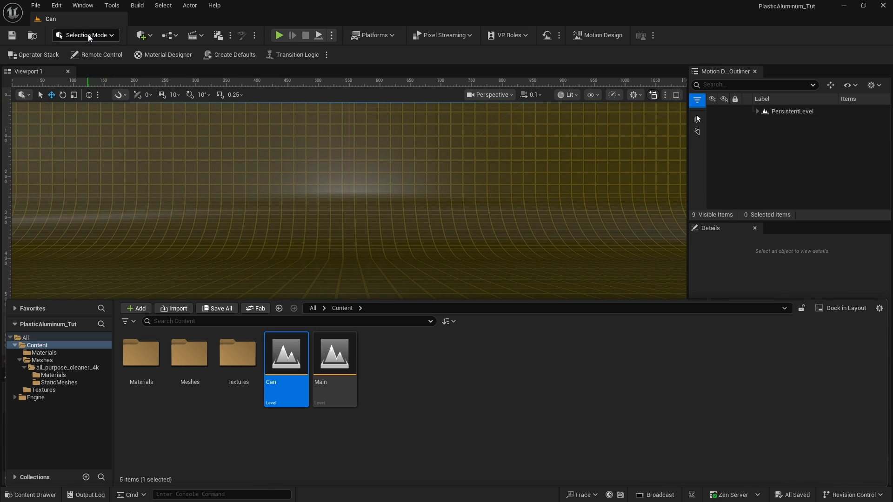
# - Switch the editor to Motion Design mode and expand PersistentLevel in the outliner
pyautogui.click(87, 35)
pyautogui.click(96, 128)
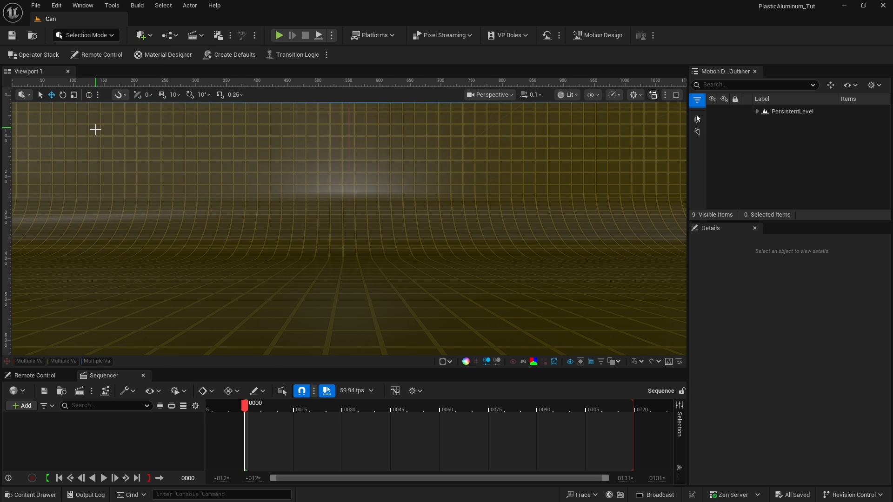
pyautogui.click(758, 111)
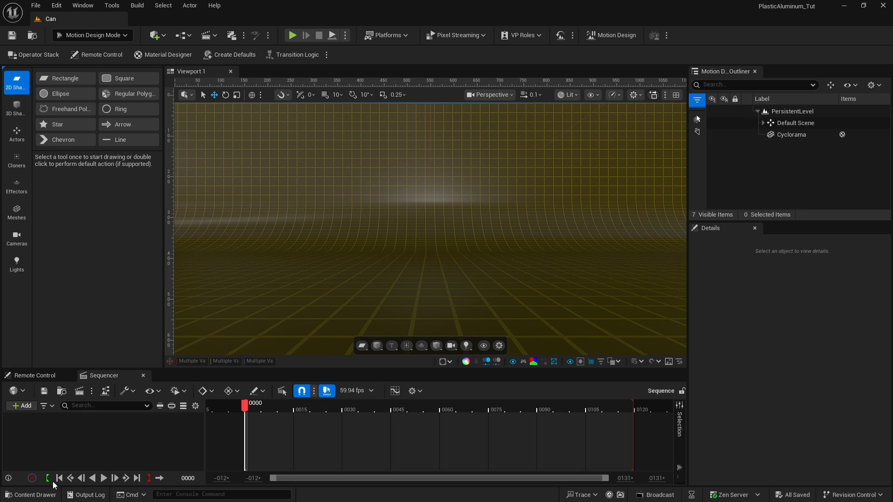
# - Import scene.gltf from the coca_cola_can folder in 3D assets into the project's Meshes folder with the default import settings
pyautogui.click(39, 497)
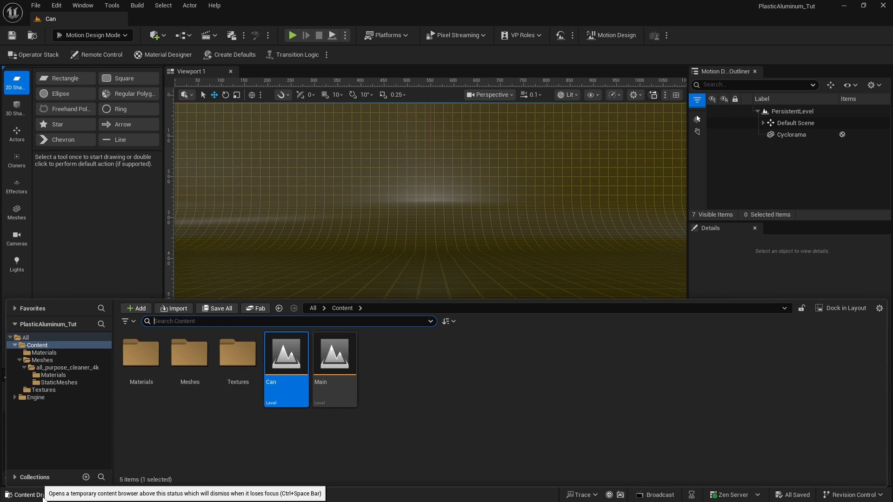
pyautogui.doubleClick(190, 351)
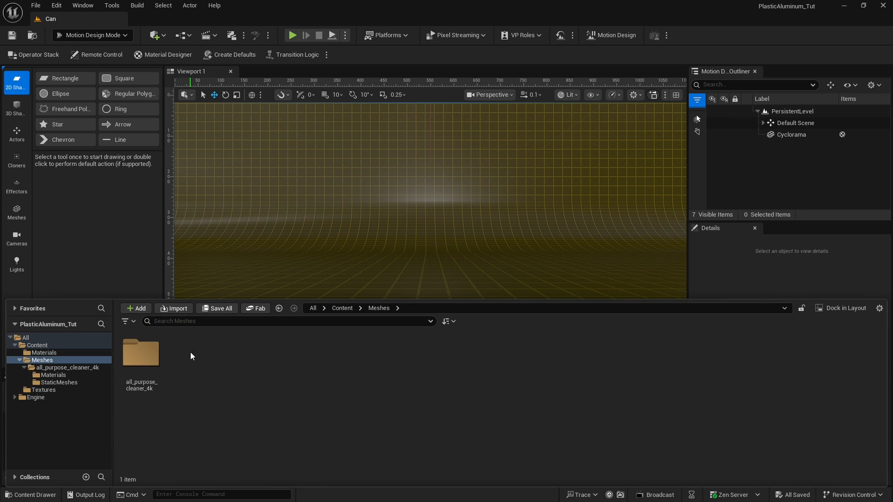
pyautogui.rightClick(235, 359)
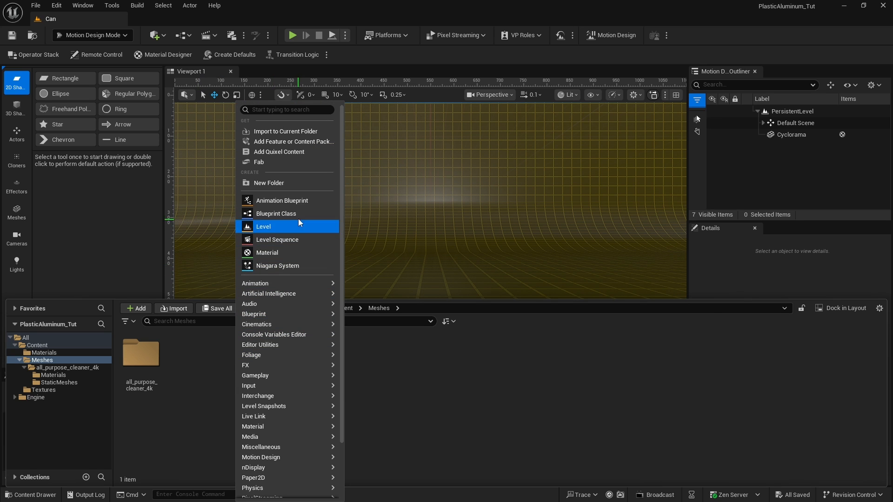
pyautogui.click(284, 132)
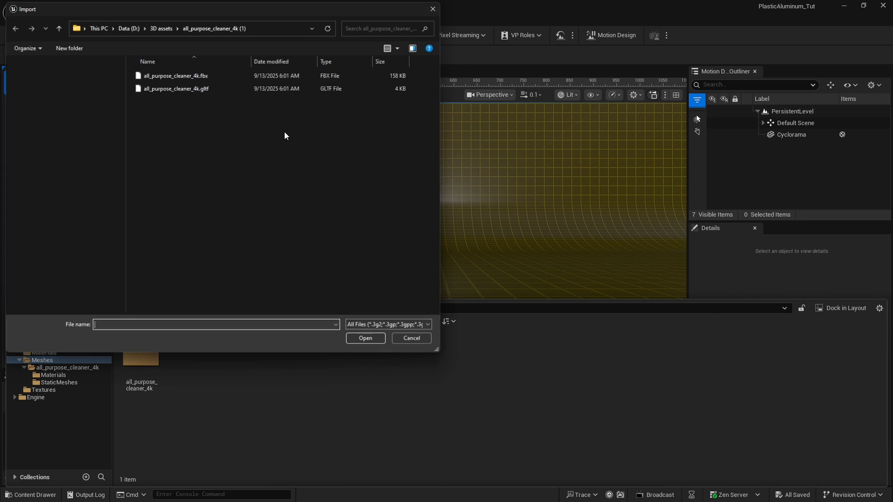
pyautogui.click(160, 27)
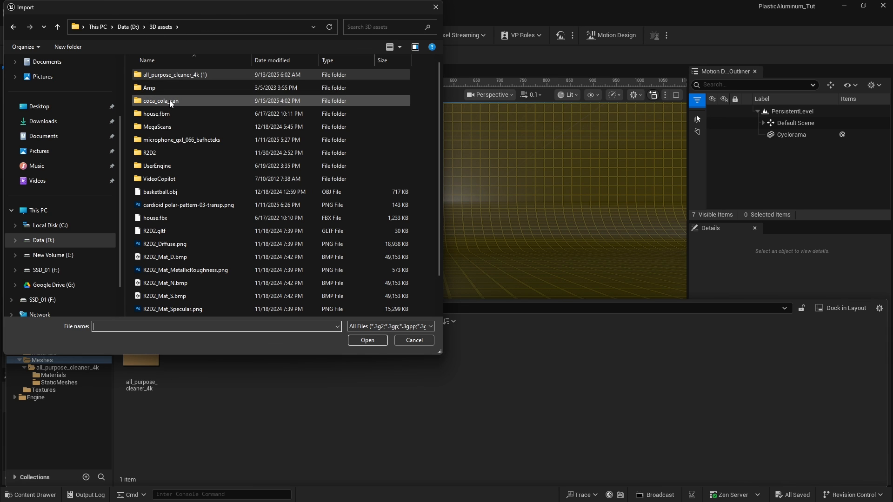
pyautogui.doubleClick(157, 100)
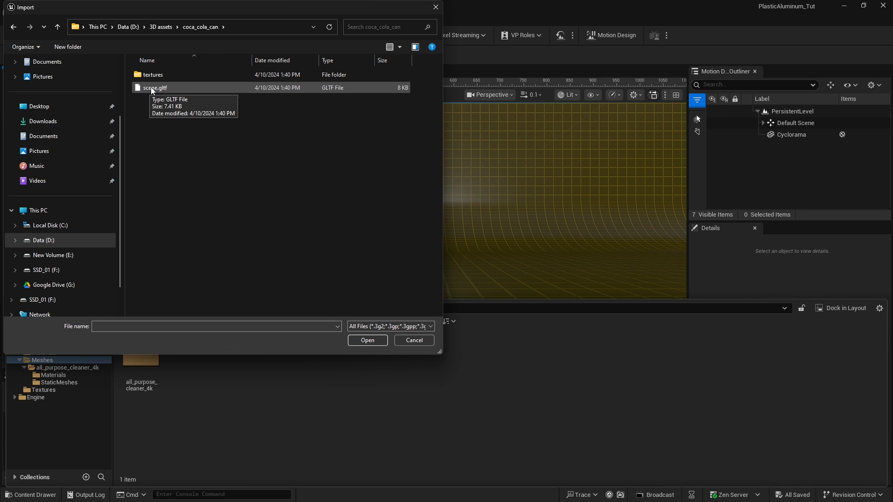
pyautogui.click(153, 89)
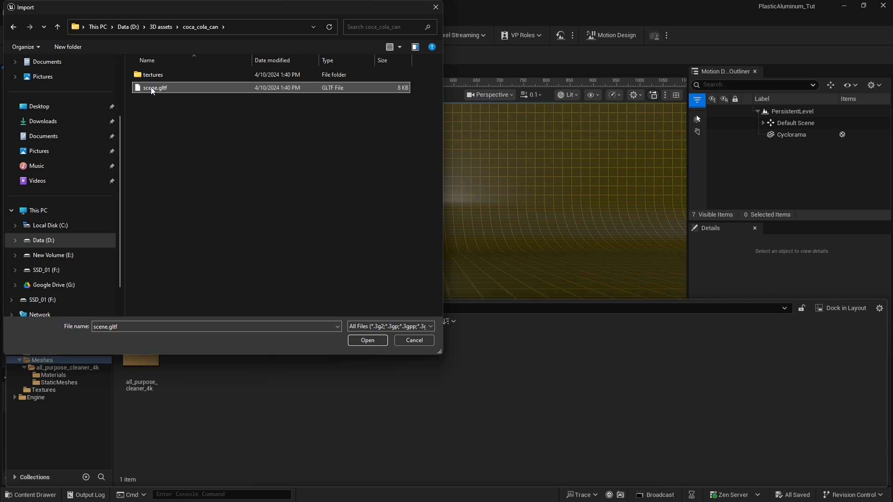
pyautogui.click(364, 341)
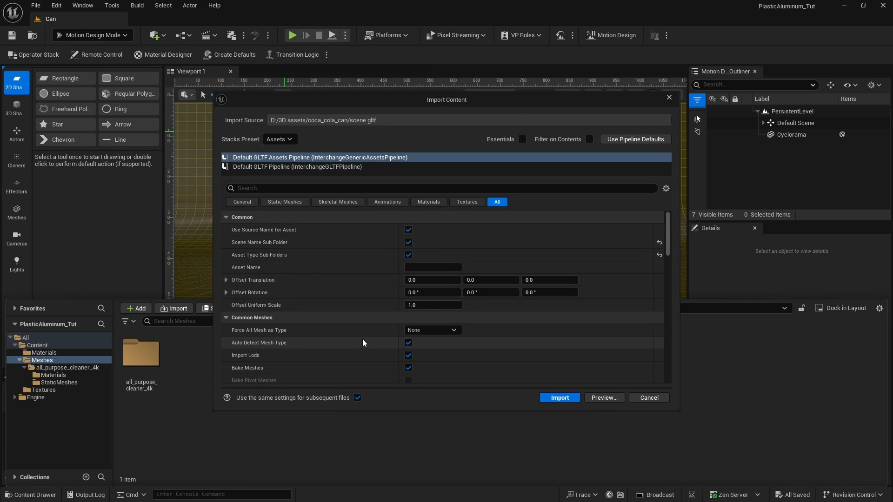
pyautogui.click(558, 398)
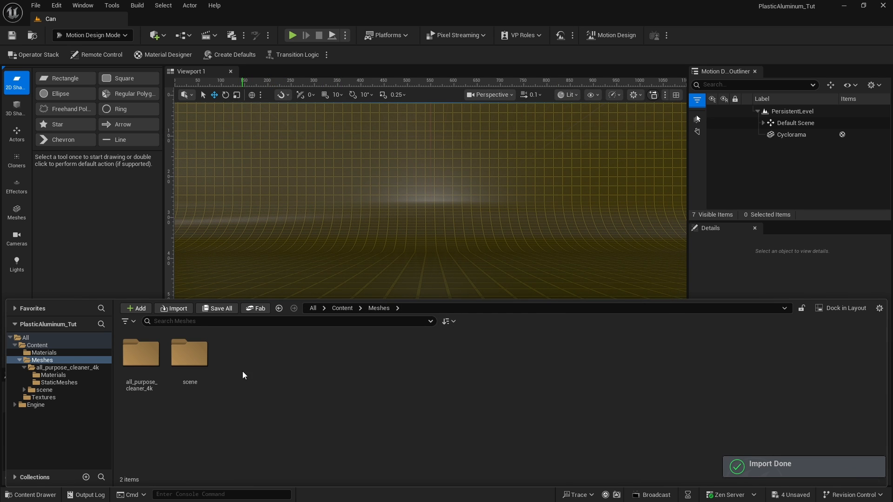
# - Save both can meshes in the imported scene's StaticMeshes folder and place them in the level at location 0, 0, 0
pyautogui.doubleClick(191, 354)
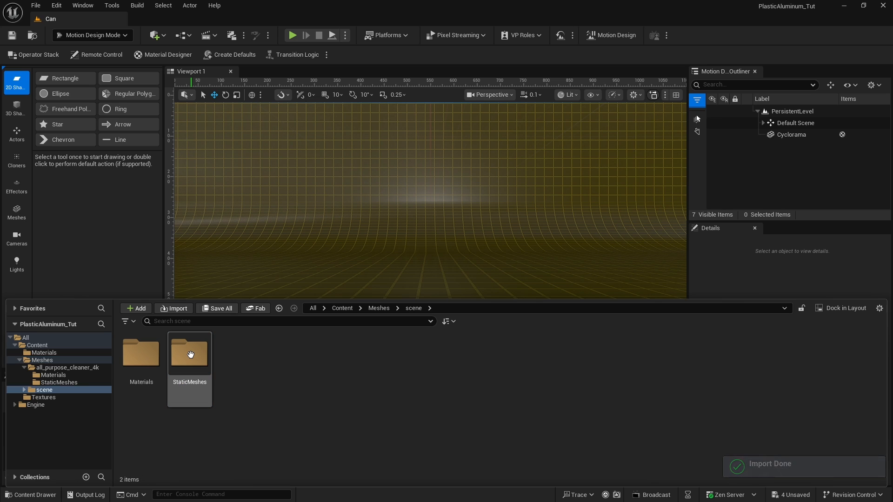
pyautogui.doubleClick(191, 354)
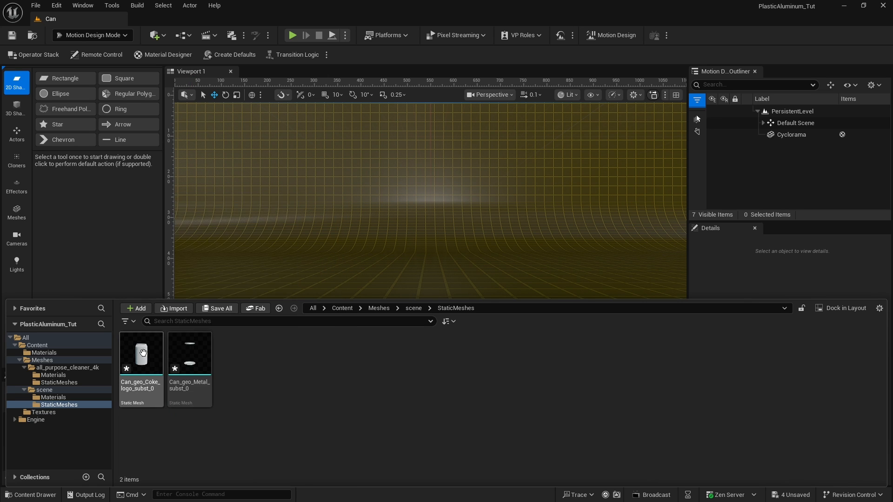
pyautogui.click(142, 353)
pyautogui.keyDown('shift'); pyautogui.click(184, 354); pyautogui.keyUp('shift')
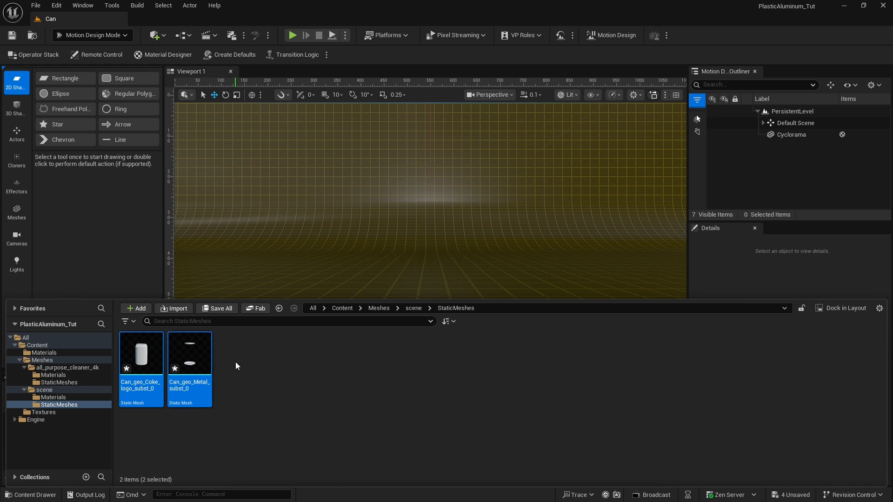
pyautogui.hotkey('ctrl', 's')
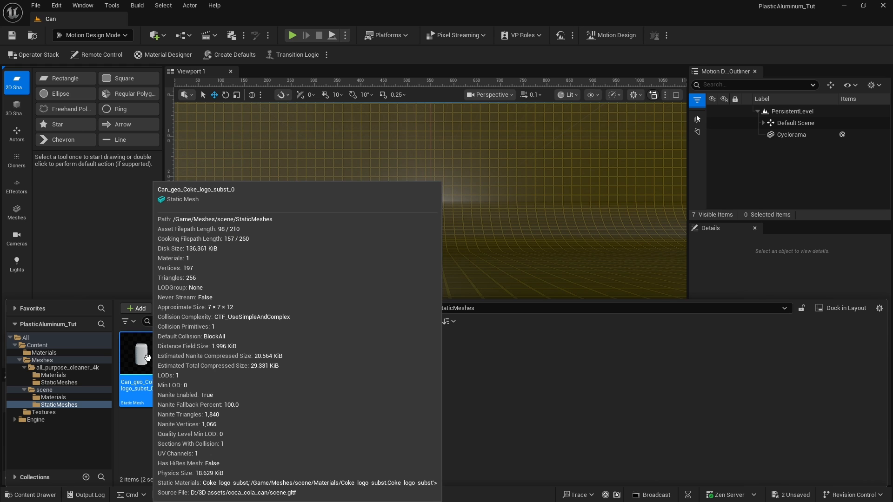
pyautogui.moveTo(145, 358); pyautogui.dragTo(424, 254)
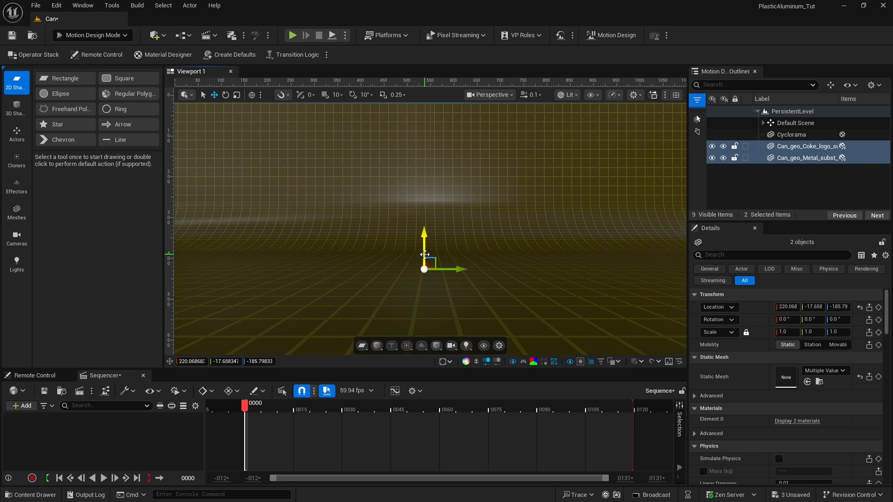
pyautogui.click(859, 307)
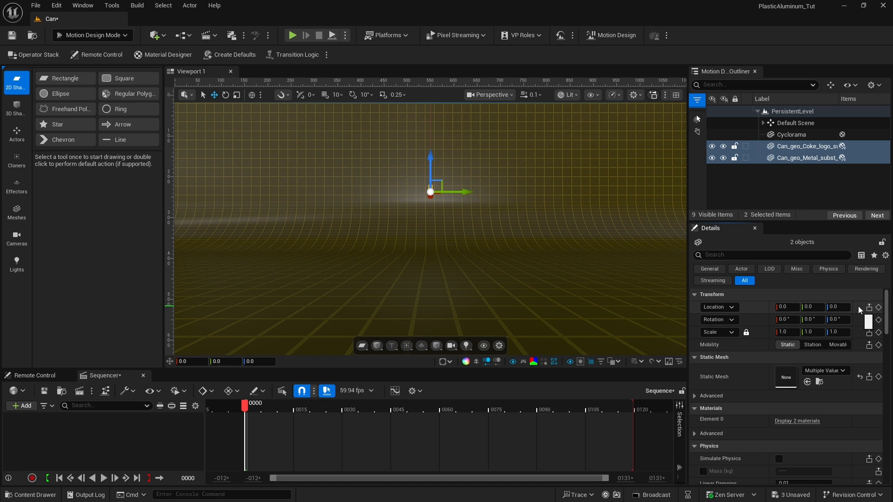
# - Scale both can meshes uniformly to 18 and lower them to a Z location of about -190.7
pyautogui.click(833, 332)
pyautogui.write('20')
pyautogui.press('Return')
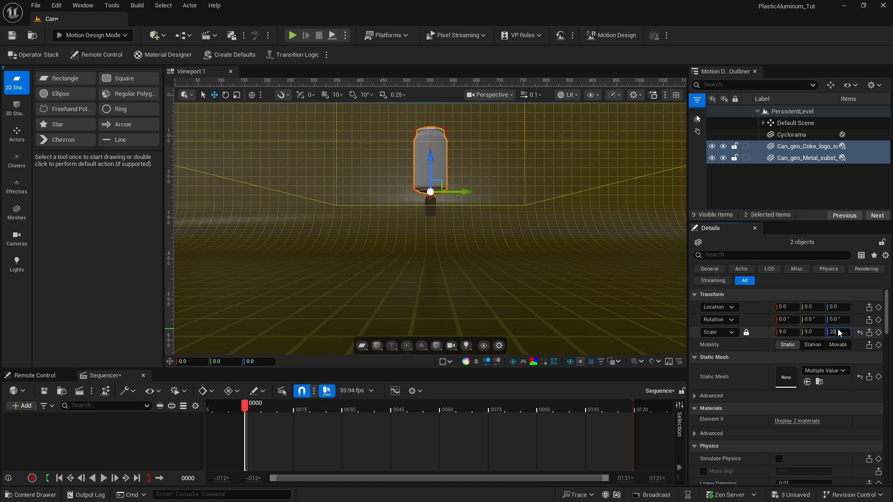
pyautogui.write('18.')
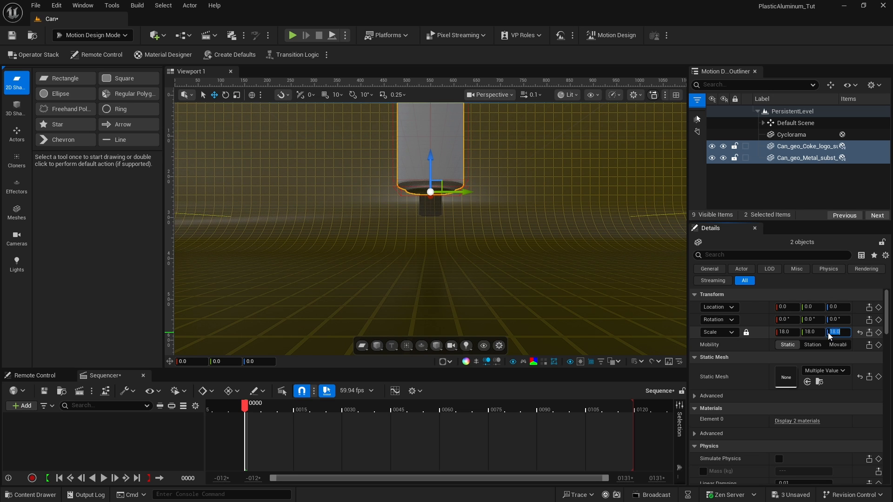
pyautogui.press('Return')
pyautogui.moveTo(431, 156); pyautogui.dragTo(439, 257)
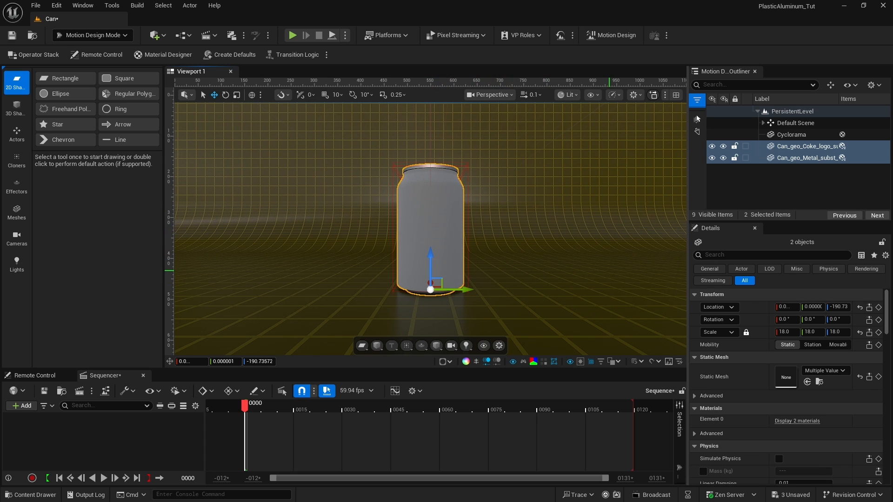
# - Set the Element 0 material of the can's metal lid and base mesh to MD_Aluminum
pyautogui.click(608, 269)
pyautogui.scroll(5, 608, 270)
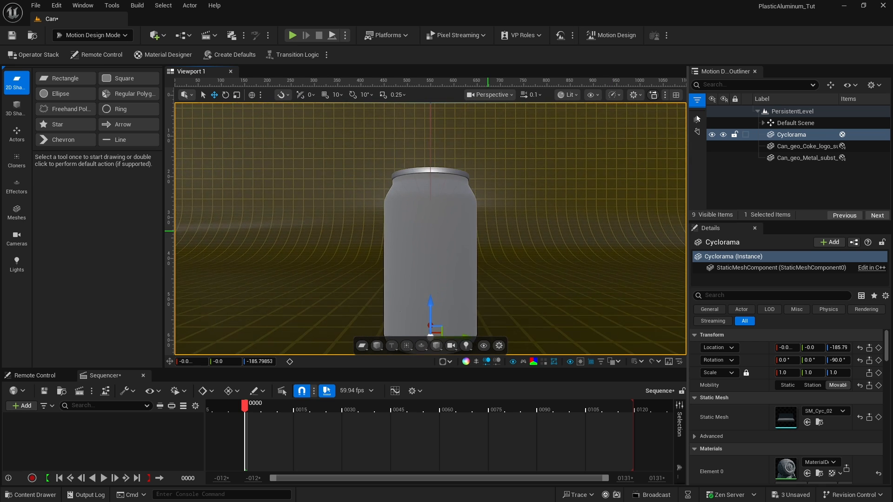
pyautogui.keyDown('alt'); pyautogui.moveTo(488, 232); pyautogui.dragTo(467, 207); pyautogui.keyUp('alt')
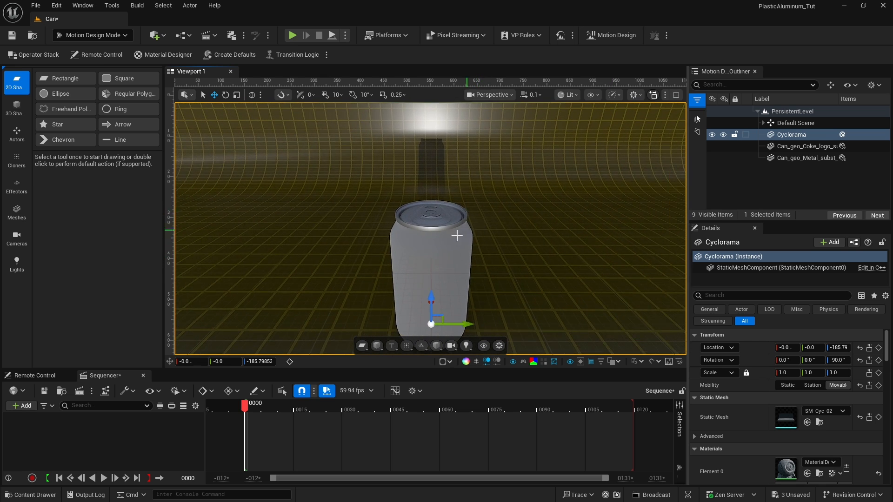
pyautogui.click(427, 223)
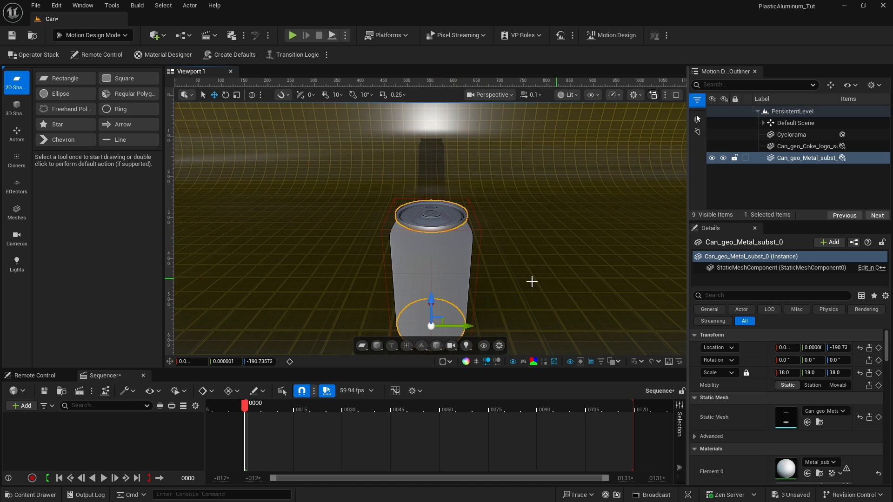
pyautogui.scroll(-3, 766, 423)
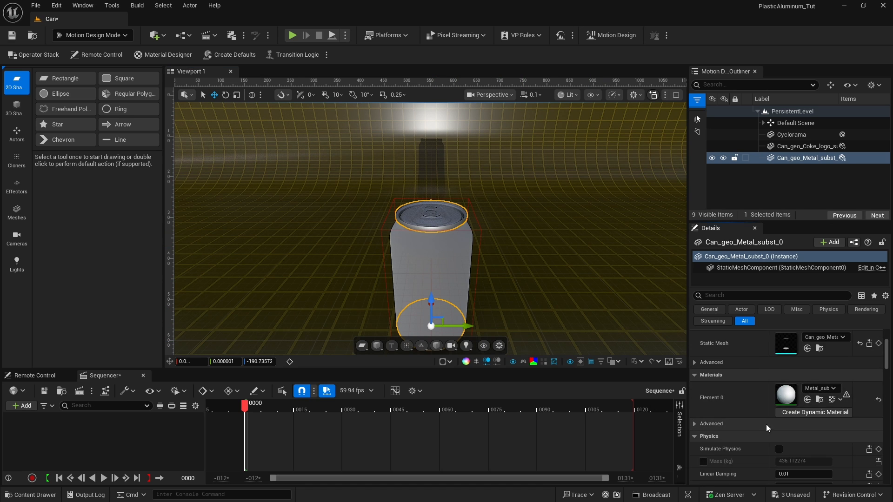
pyautogui.click(807, 390)
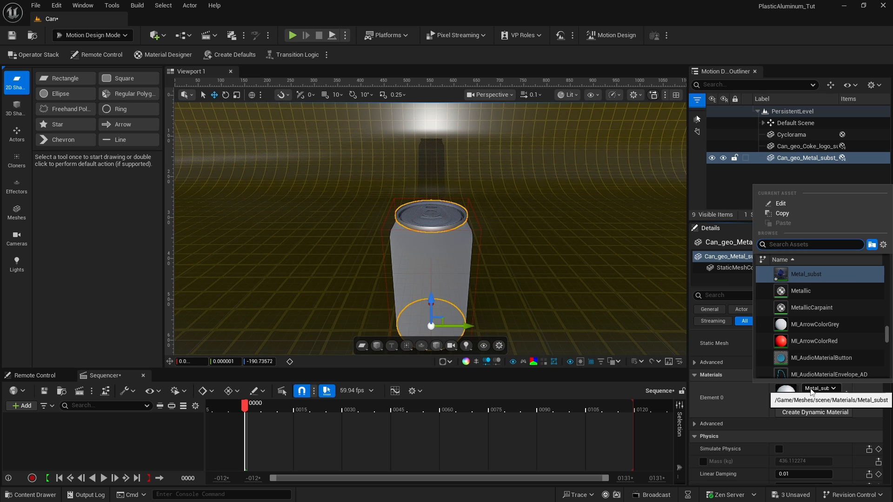
pyautogui.write('md_')
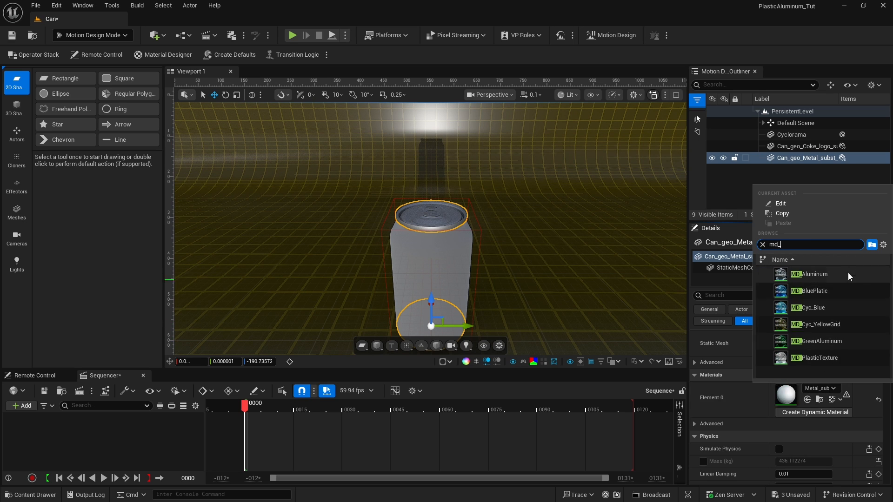
pyautogui.click(847, 273)
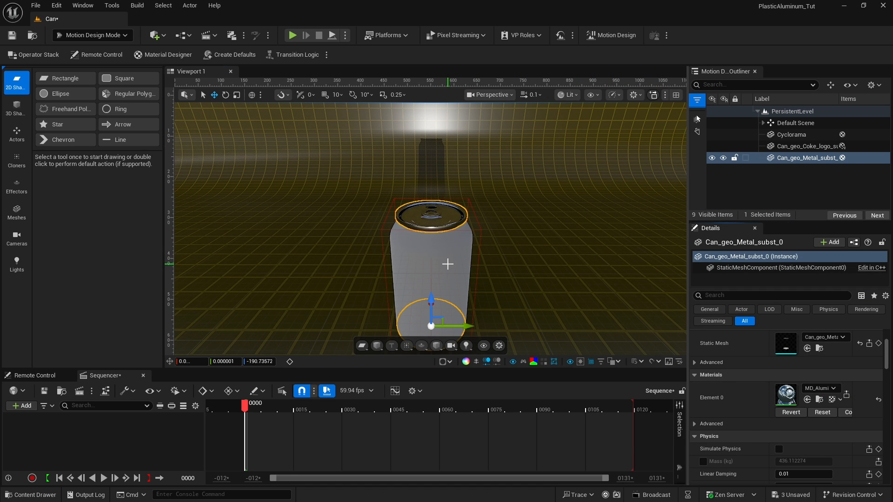
# - Set the can body's Element 0 material to MD_GreenAluminum and inspect its surface up close
pyautogui.click(448, 262)
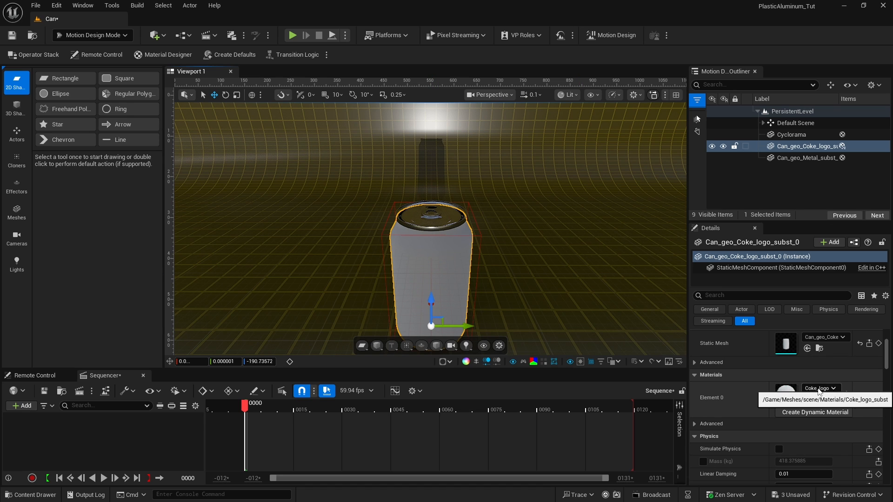
pyautogui.click(817, 388)
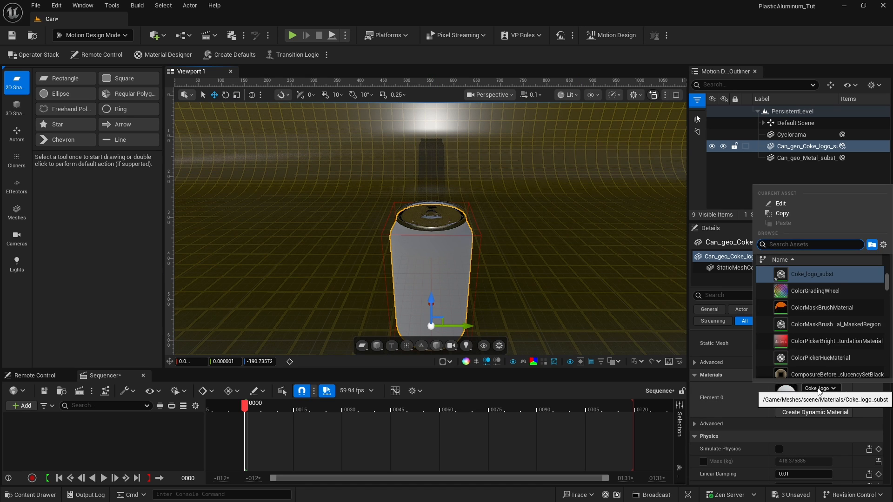
pyautogui.write('md_')
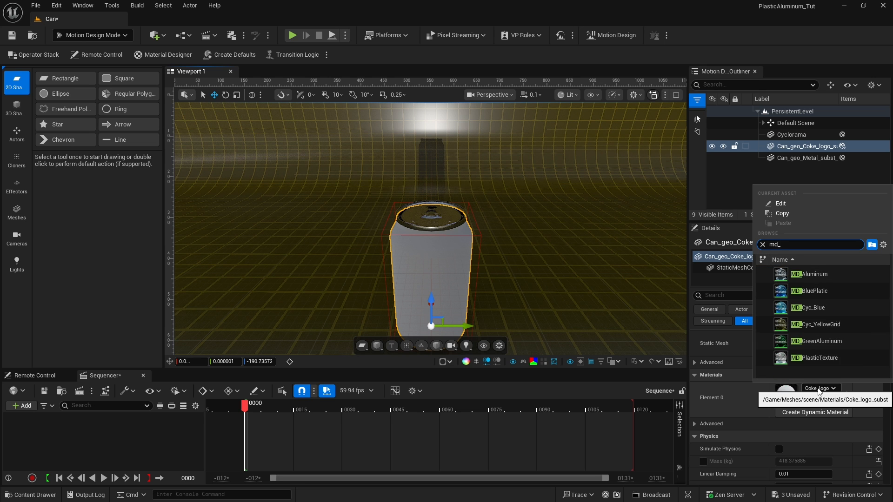
pyautogui.click(814, 342)
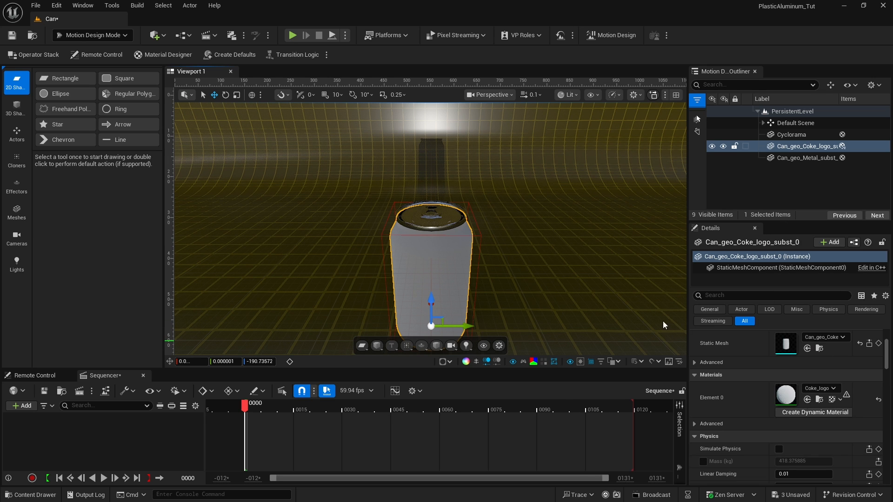
pyautogui.press('e')
pyautogui.press('w')
pyautogui.moveTo(513, 203); pyautogui.dragTo(513, 203, button='right')
pyautogui.moveTo(588, 197); pyautogui.dragTo(630, 194, button='right')
pyautogui.moveTo(497, 202); pyautogui.dragTo(498, 203, button='right')
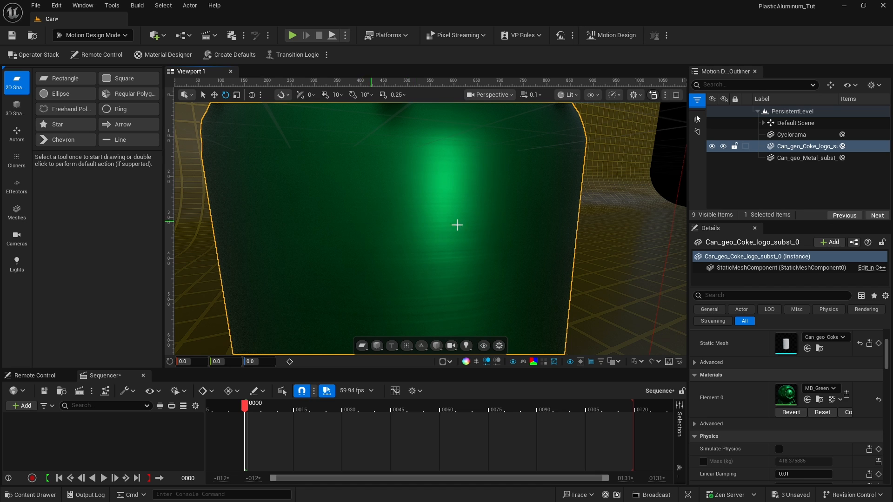
# - Open the can body's MD_GreenAluminum material for editing and set its Normal channel strength to 0.5
pyautogui.doubleClick(785, 395)
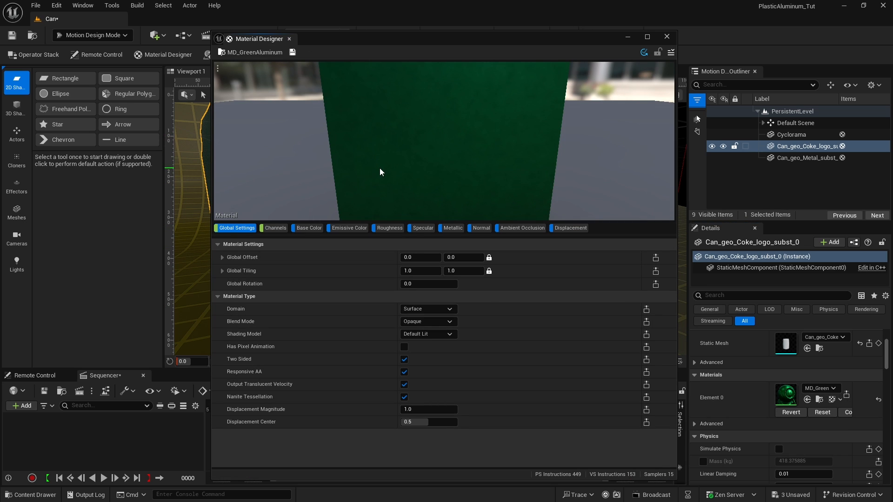
pyautogui.moveTo(400, 39); pyautogui.dragTo(395, 42)
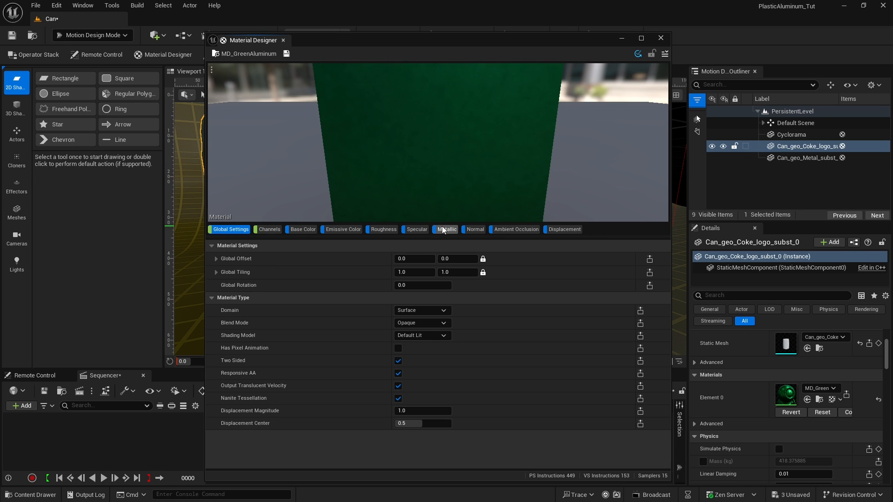
pyautogui.click(474, 230)
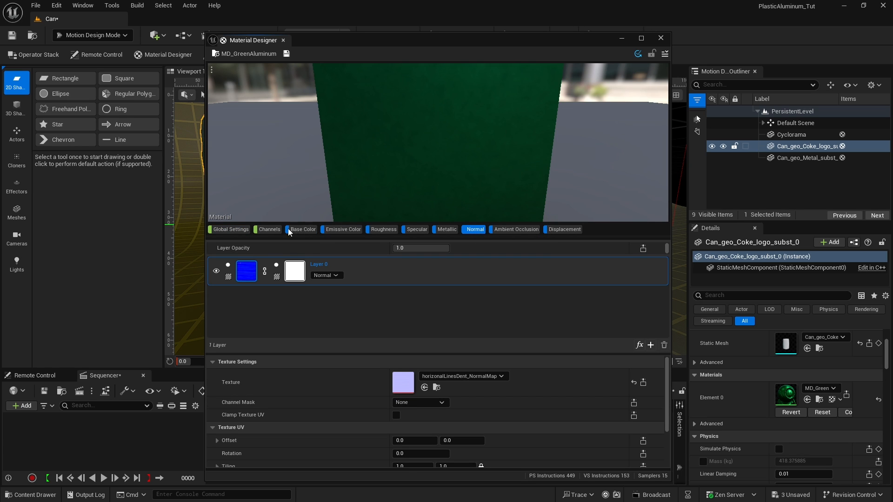
pyautogui.click(269, 229)
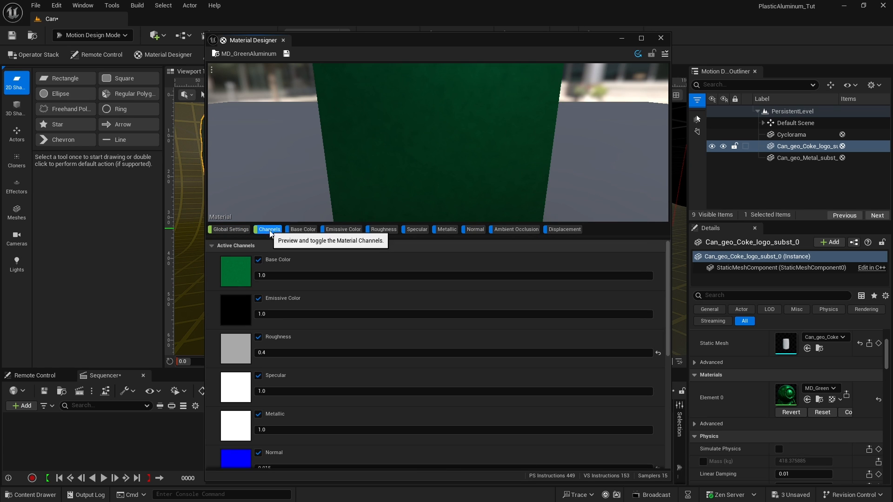
pyautogui.scroll(-2, 305, 383)
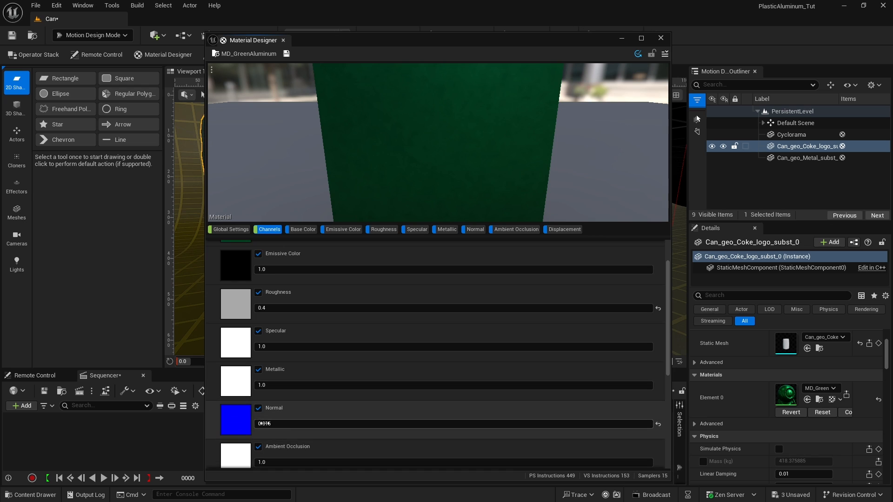
pyautogui.click(263, 425)
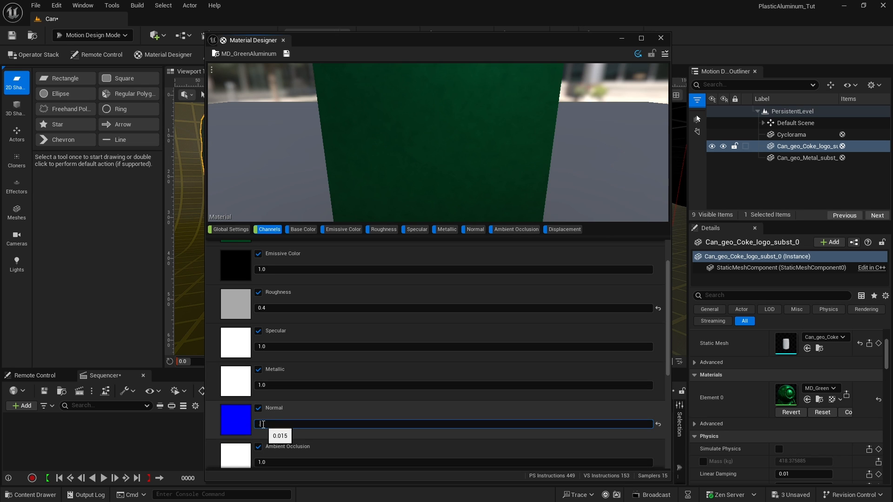
pyautogui.write('.5')
pyautogui.press('Return')
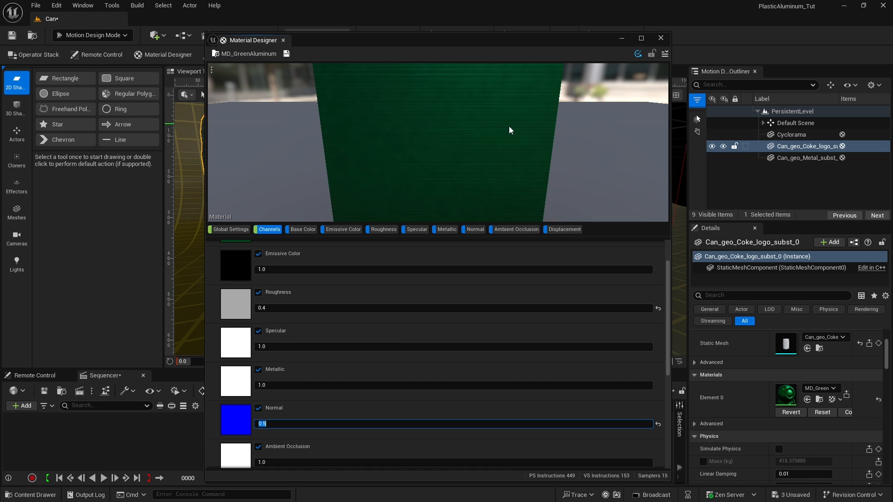
# - Set the rotation of the Normal channel's horizontal-lines texture to 90
pyautogui.click(475, 230)
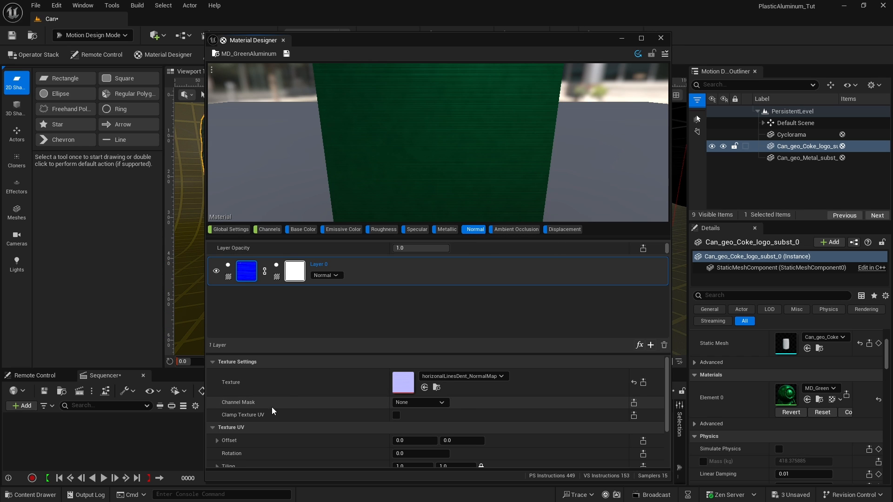
pyautogui.scroll(-3, 349, 391)
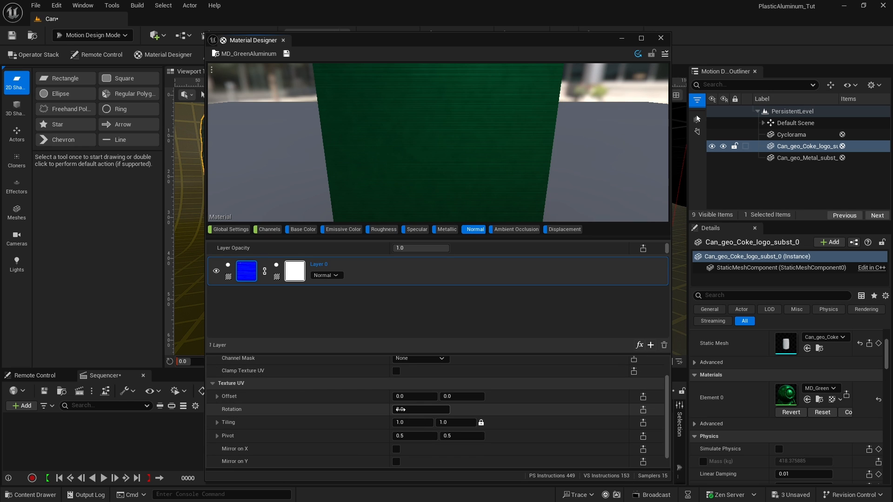
pyautogui.write('90')
pyautogui.press('Return')
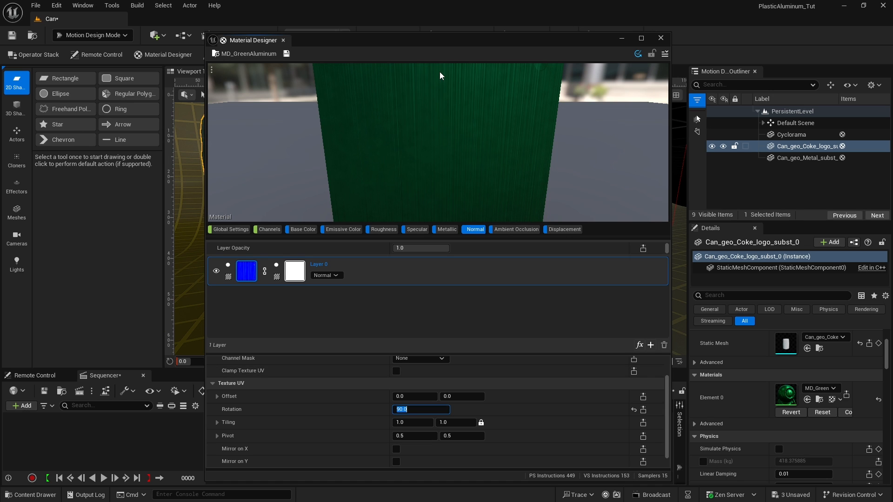
pyautogui.click(287, 54)
# - Set the material's Normal channel strength to 0.02, save it and check the can from farther back in the level
pyautogui.click(477, 229)
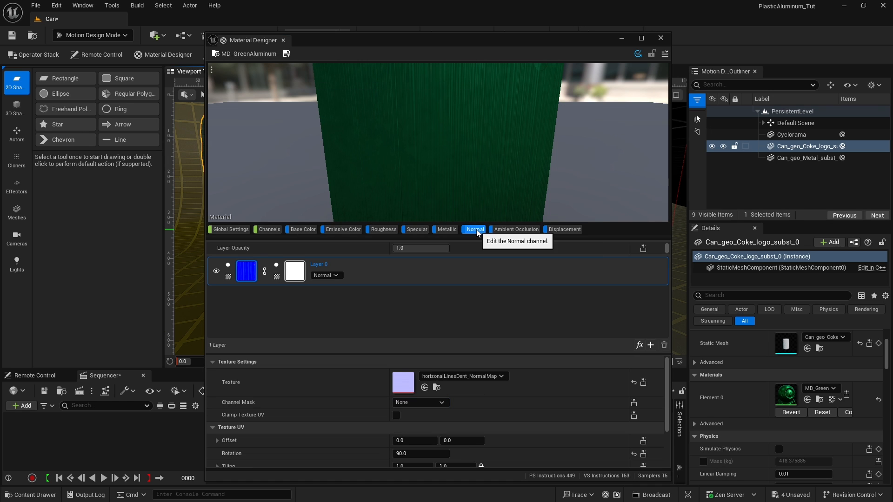
pyautogui.click(267, 230)
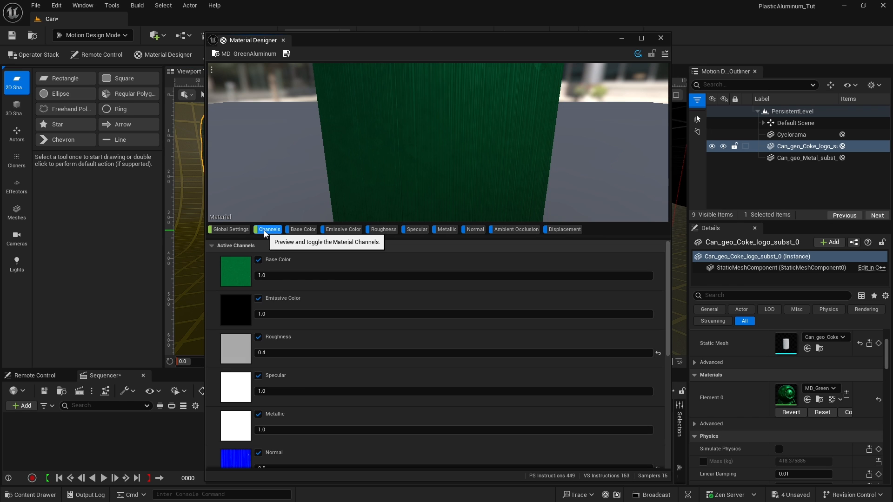
pyautogui.scroll(-2, 281, 443)
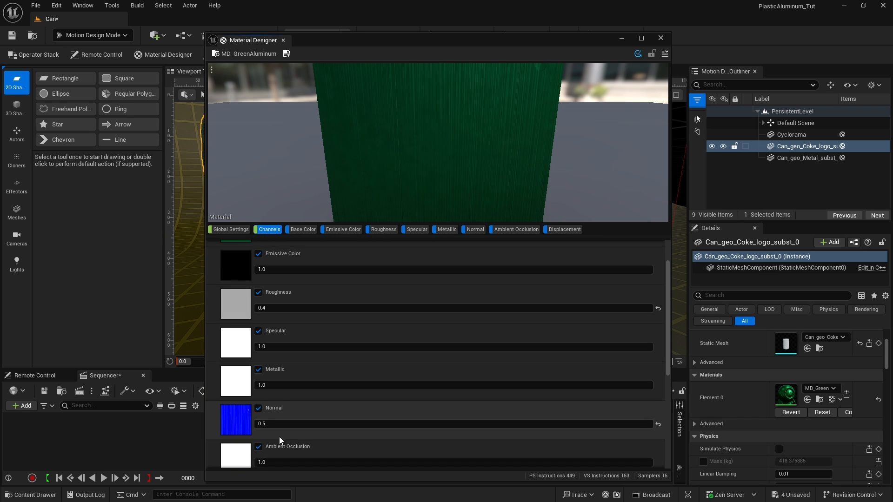
pyautogui.click(278, 423)
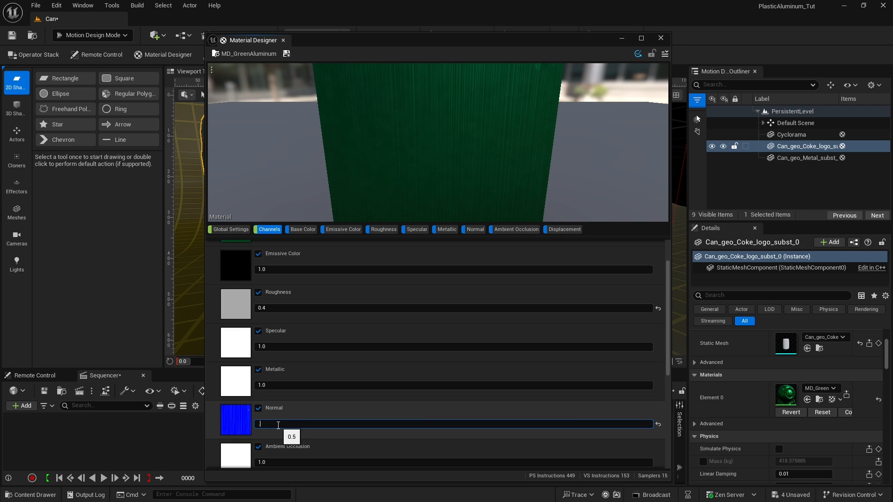
pyautogui.press('Return')
pyautogui.click(288, 54)
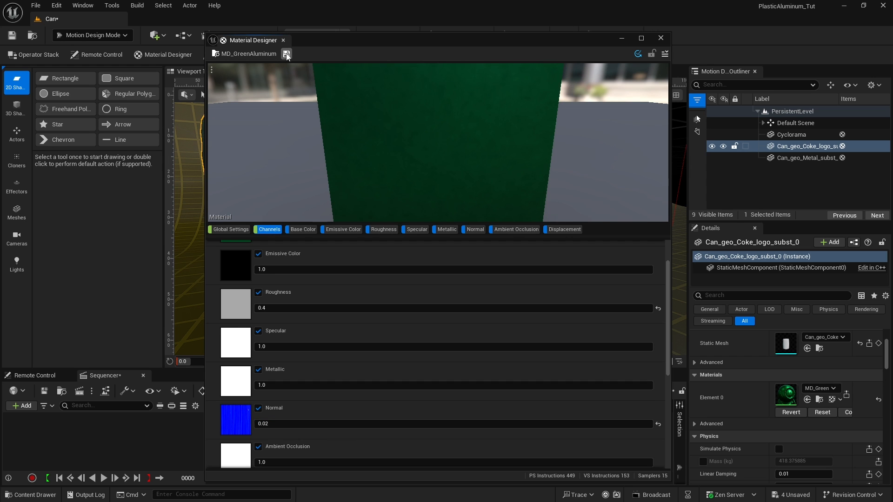
pyautogui.click(661, 38)
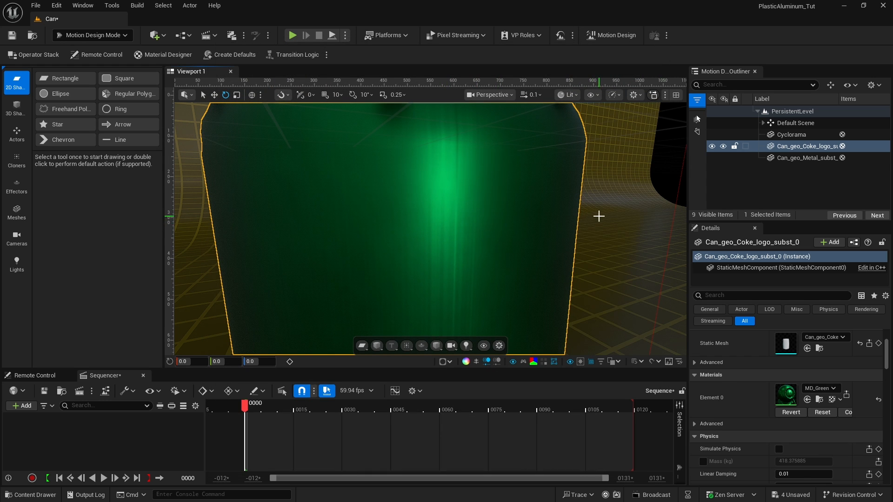
pyautogui.press('s')
pyautogui.press('s')
pyautogui.moveTo(603, 214); pyautogui.dragTo(602, 215, button='right')
pyautogui.press('s')
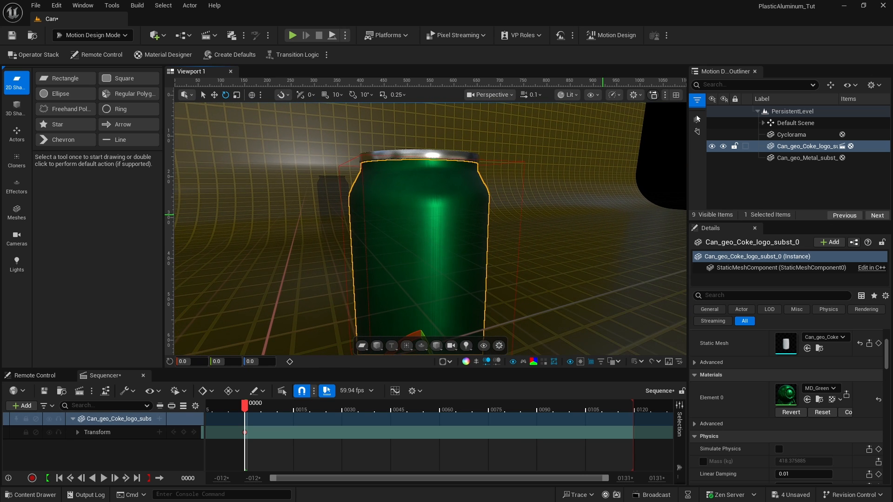
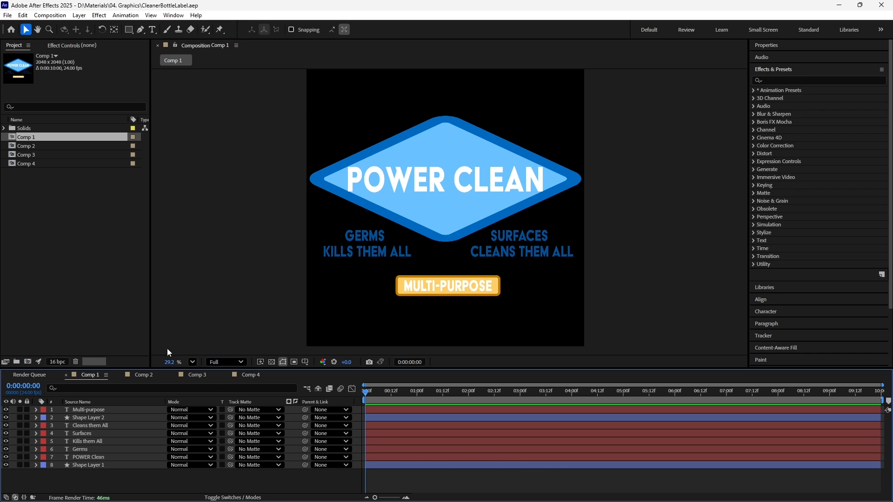
# - Switch to After Effects and inspect the Power Clean and Sprite label compositions with the transparency grid on and off
pyautogui.click(270, 363)
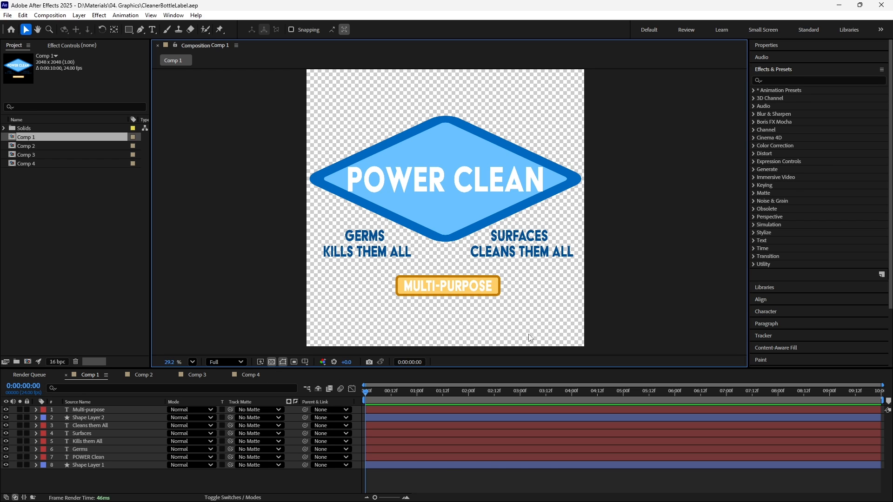
pyautogui.click(269, 361)
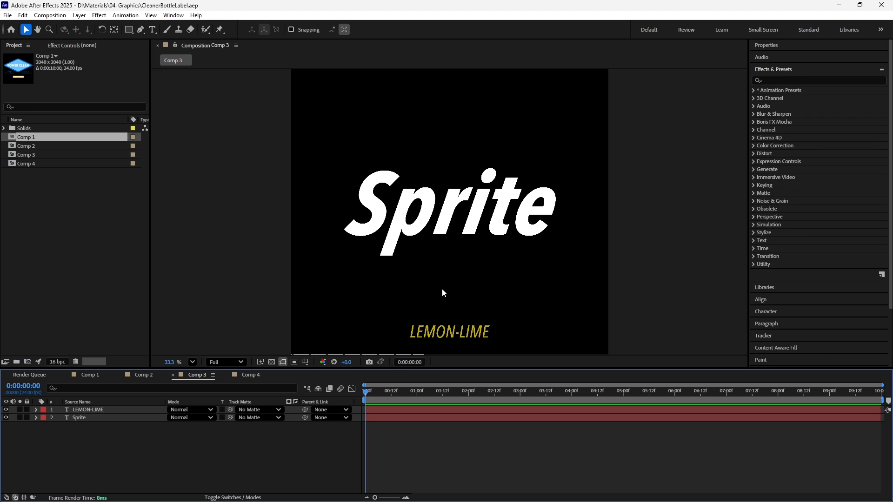
pyautogui.click(271, 363)
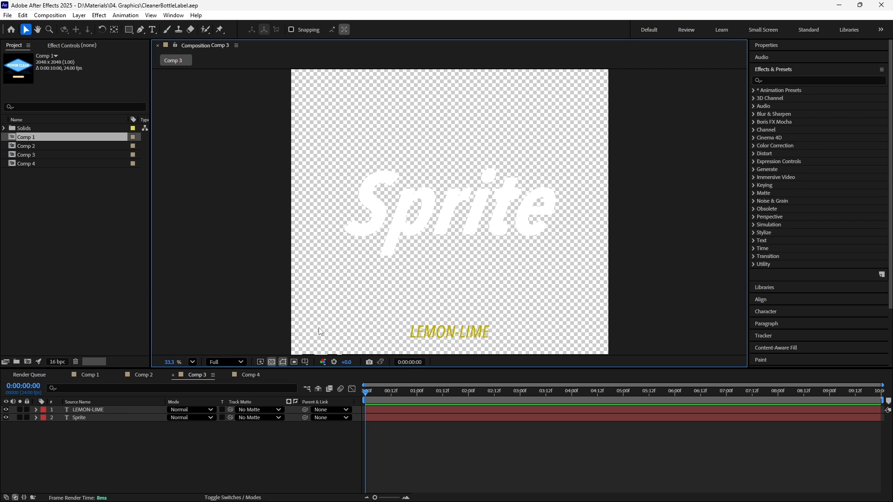
pyautogui.click(271, 363)
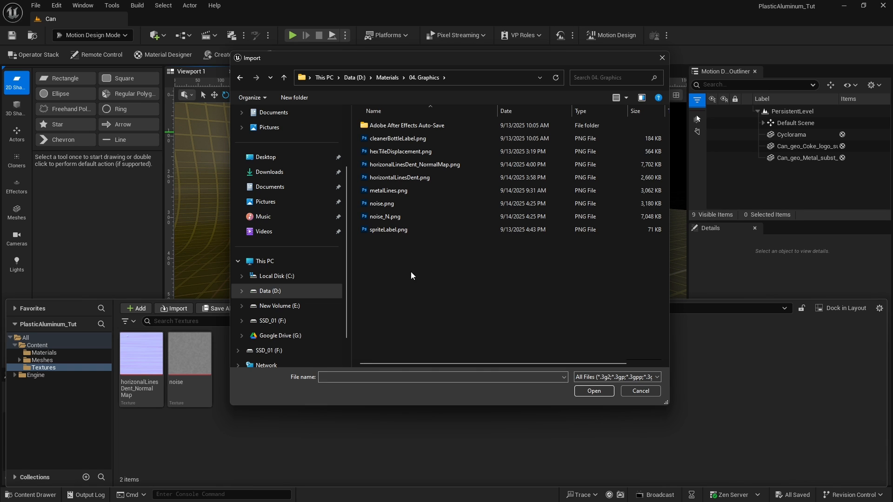
# - Import cleanerBottleLabel.png and spriteLabel.png into Unreal Engine's Textures folder and save both texture assets
pyautogui.click(386, 139)
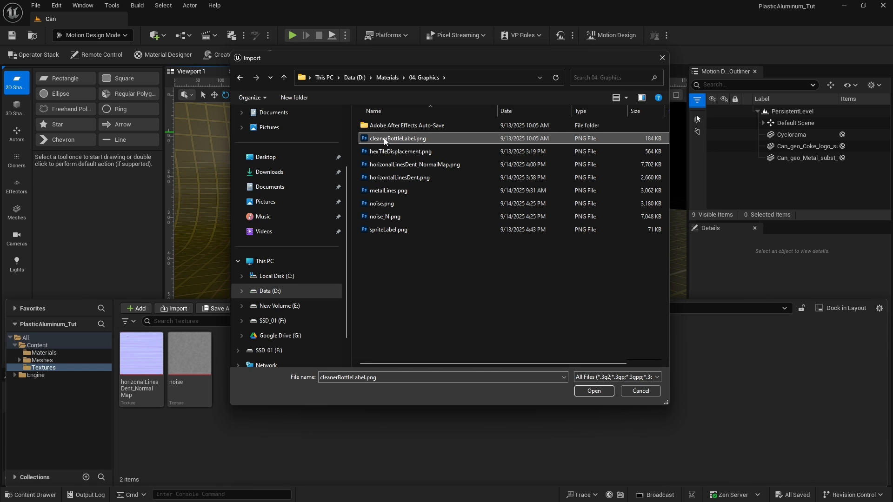
pyautogui.keyDown('ctrl'); pyautogui.click(387, 230); pyautogui.keyUp('ctrl')
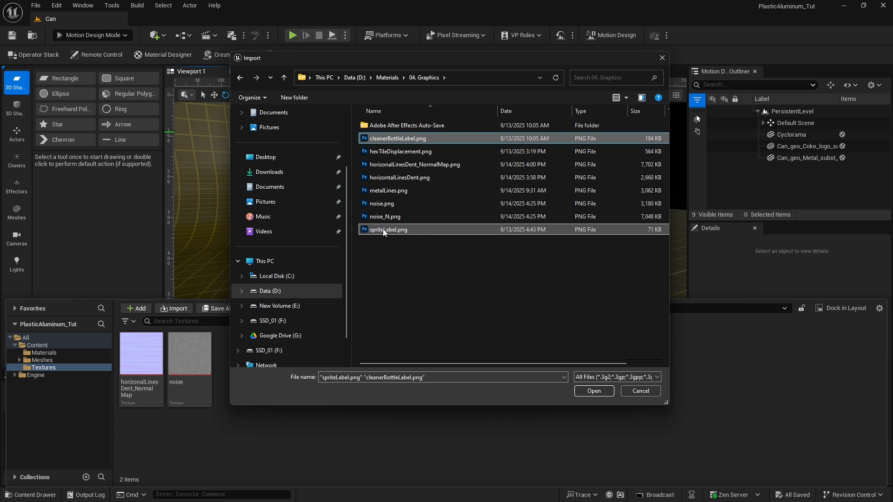
pyautogui.click(594, 391)
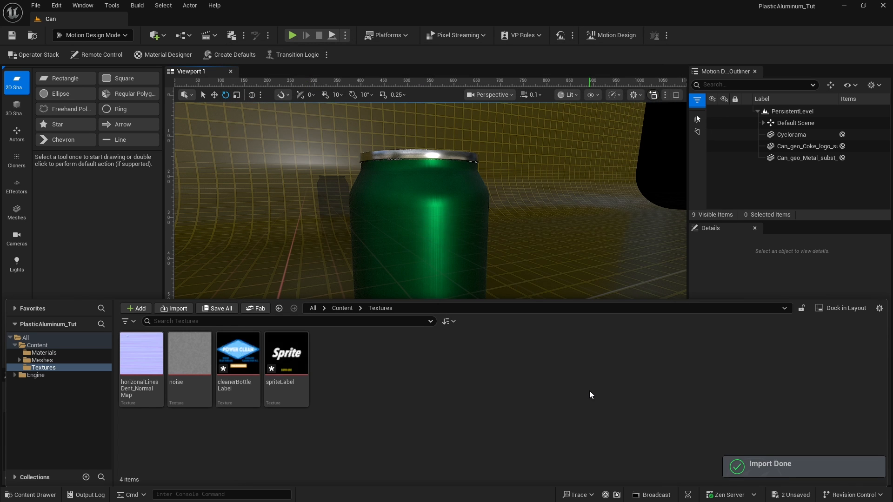
pyautogui.click(279, 360)
pyautogui.keyDown('ctrl'); pyautogui.click(235, 355); pyautogui.keyUp('ctrl')
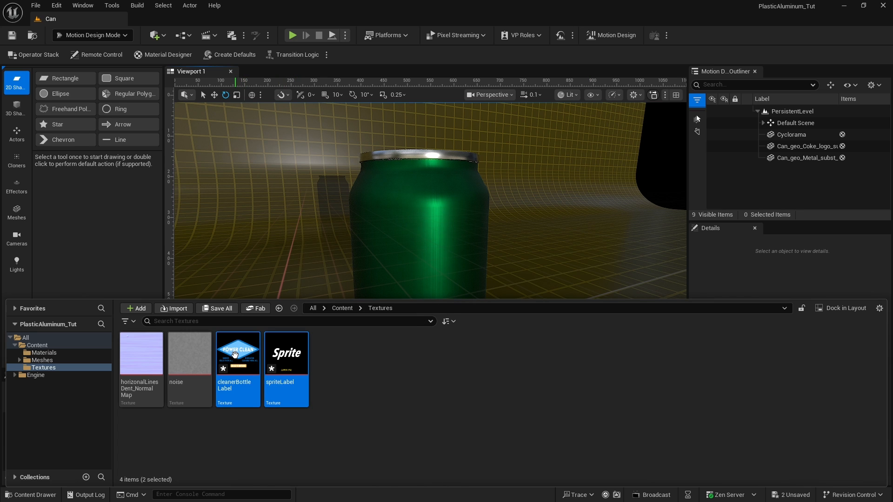
pyautogui.hotkey('ctrl', 's')
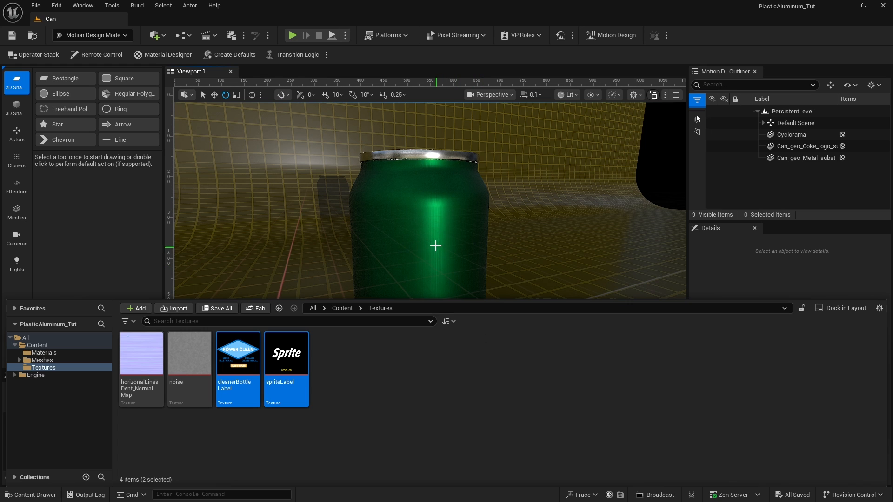
# - Reopen the can body's MD_GreenAluminum material and add a texture layer on top of its Base Color layers
pyautogui.click(436, 246)
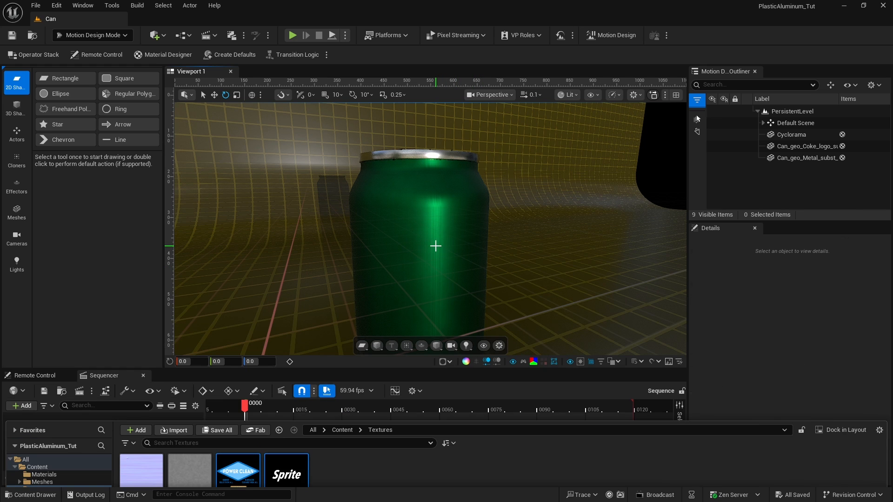
pyautogui.click(436, 246)
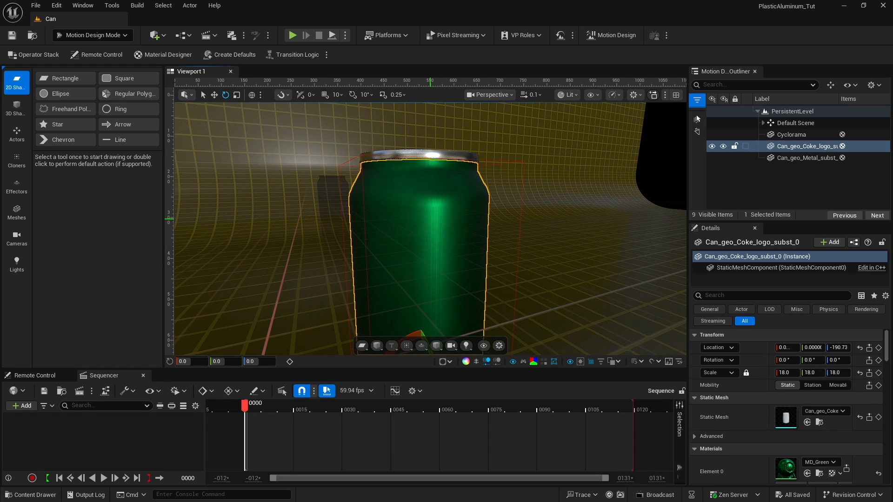
pyautogui.doubleClick(786, 467)
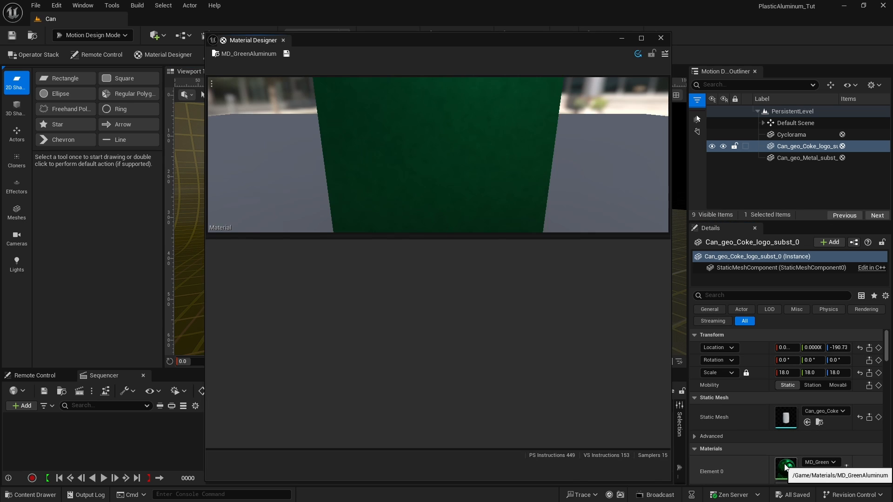
pyautogui.click(308, 231)
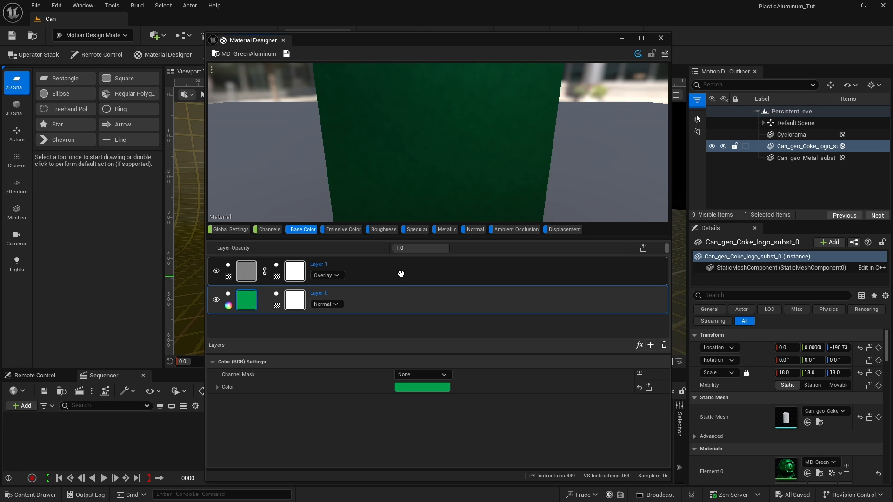
pyautogui.click(651, 345)
pyautogui.click(662, 371)
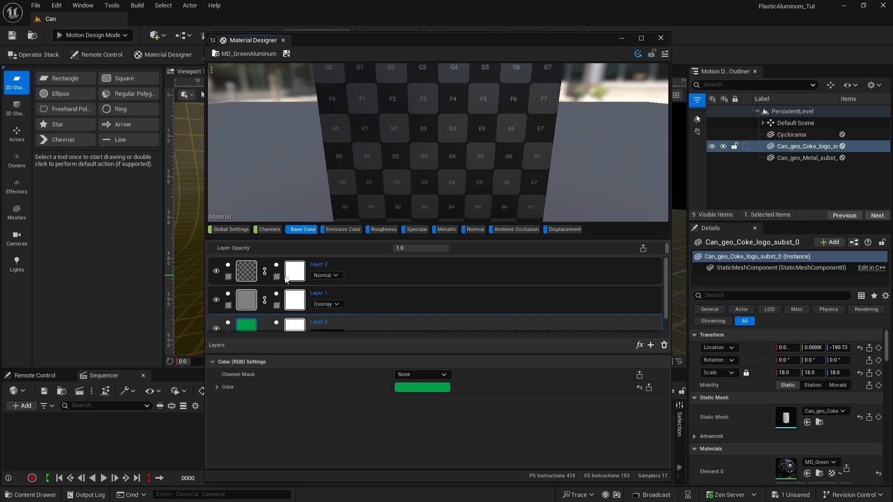
# - Assign the spriteLabel texture to the new top Base Color layer of the green aluminum material
pyautogui.click(247, 273)
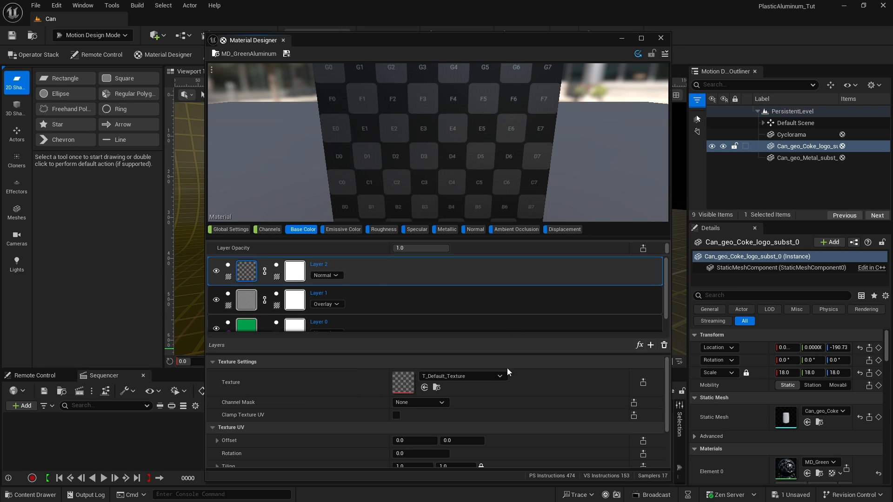
pyautogui.click(472, 377)
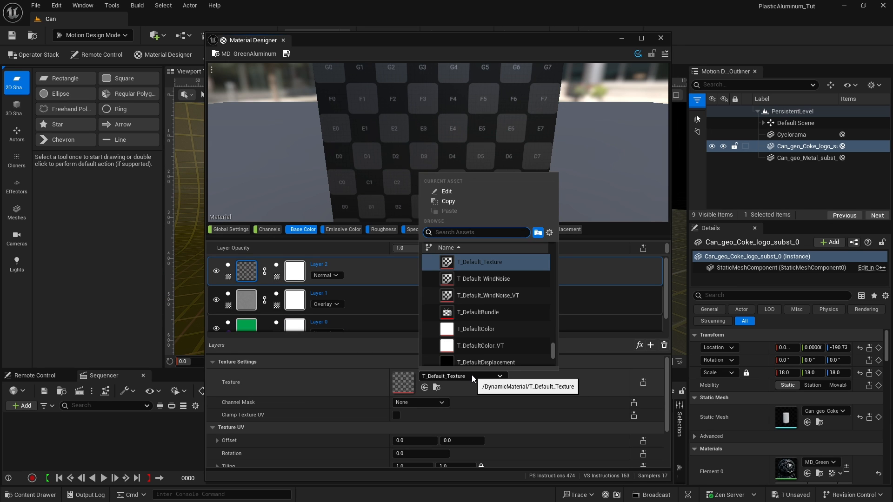
pyautogui.write('sprite')
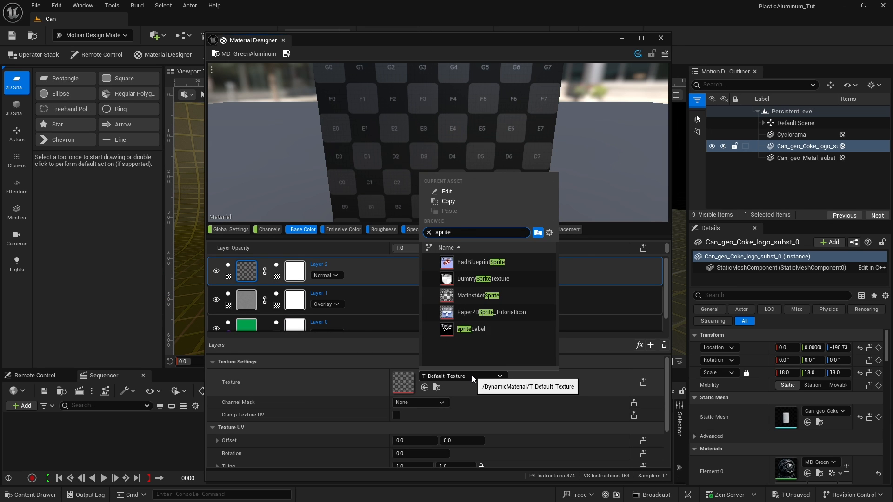
pyautogui.click(467, 330)
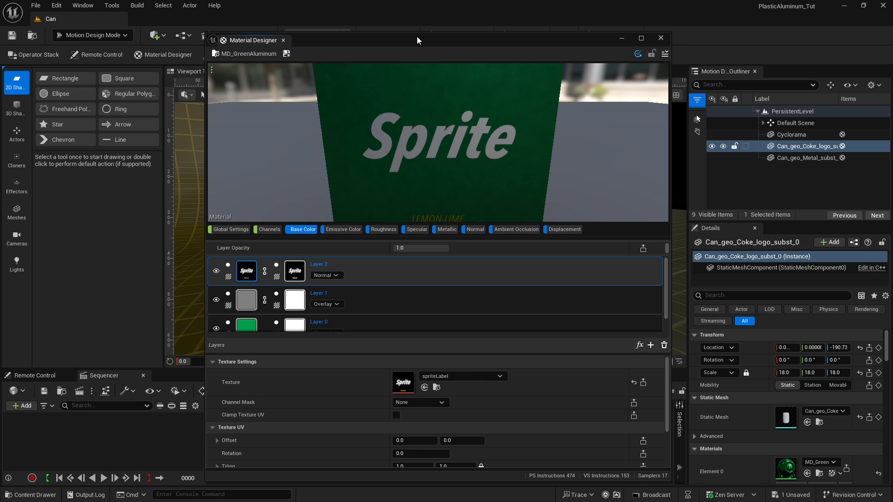
# - Clamp the Sprite label's texture UV, mirror it on X, and set its tiling to 2.5 and offset to 0.1, 0.64
pyautogui.moveTo(417, 44); pyautogui.dragTo(643, 40)
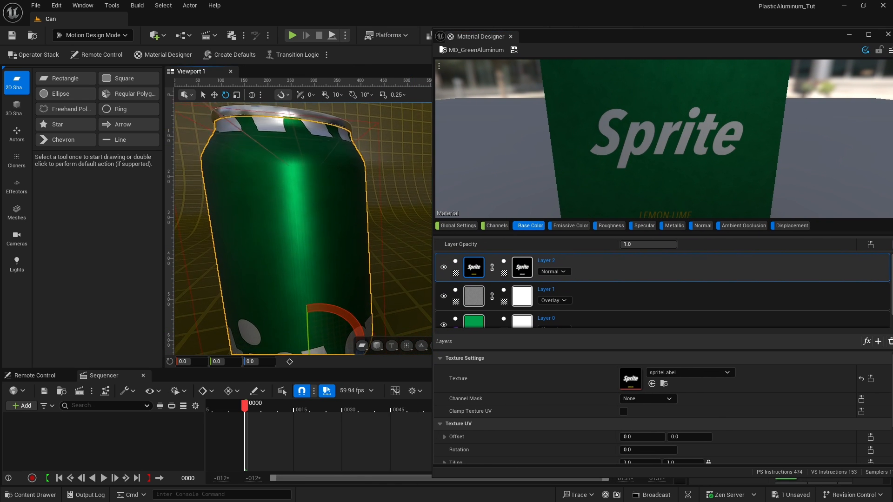
pyautogui.moveTo(298, 219); pyautogui.dragTo(301, 235, button='right')
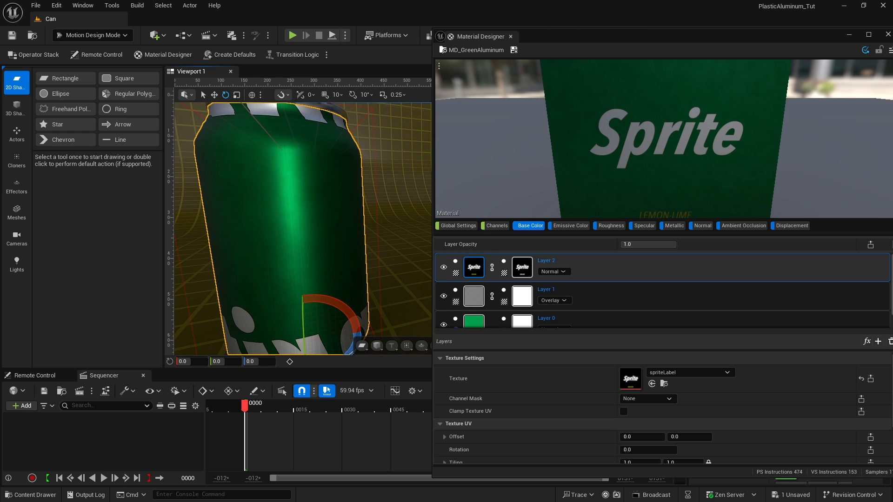
pyautogui.moveTo(250, 255); pyautogui.dragTo(248, 240, button='right')
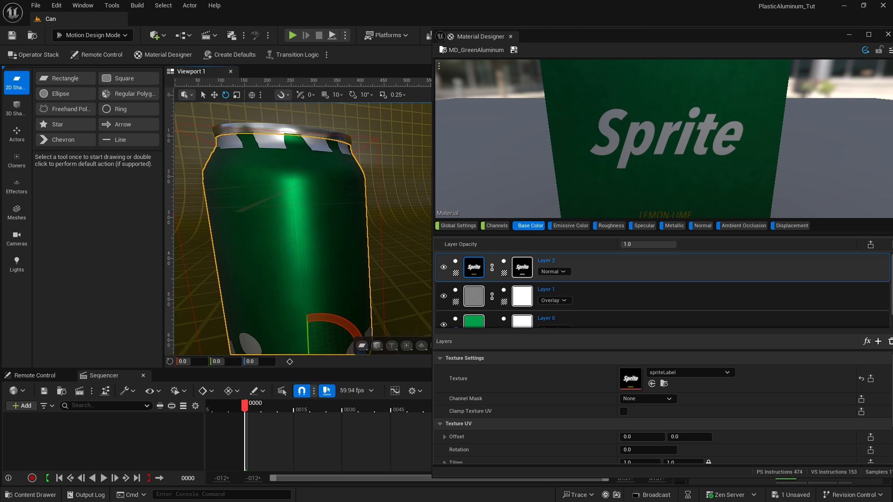
pyautogui.moveTo(298, 197)
pyautogui.mouseDown(button='right')
pyautogui.moveTo(340, 200)
pyautogui.moveTo(303, 197)
pyautogui.moveTo(312, 196)
pyautogui.mouseUp(button='right')
pyautogui.press('s')
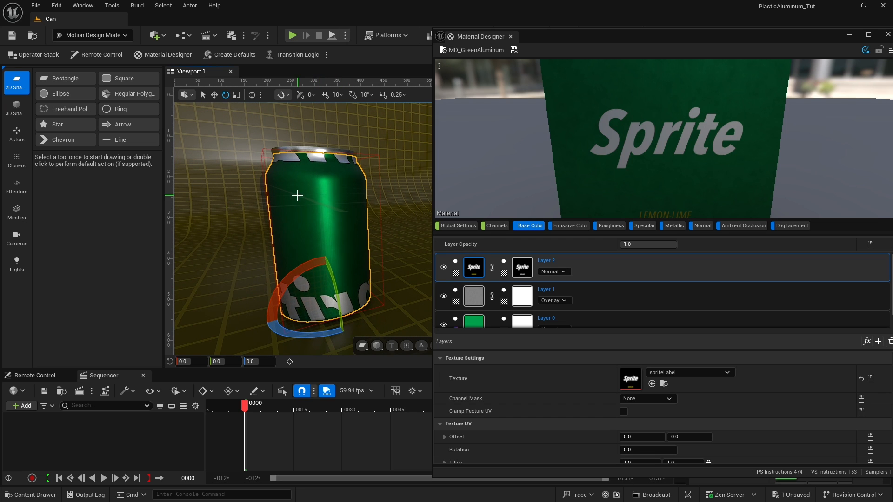
pyautogui.moveTo(475, 269)
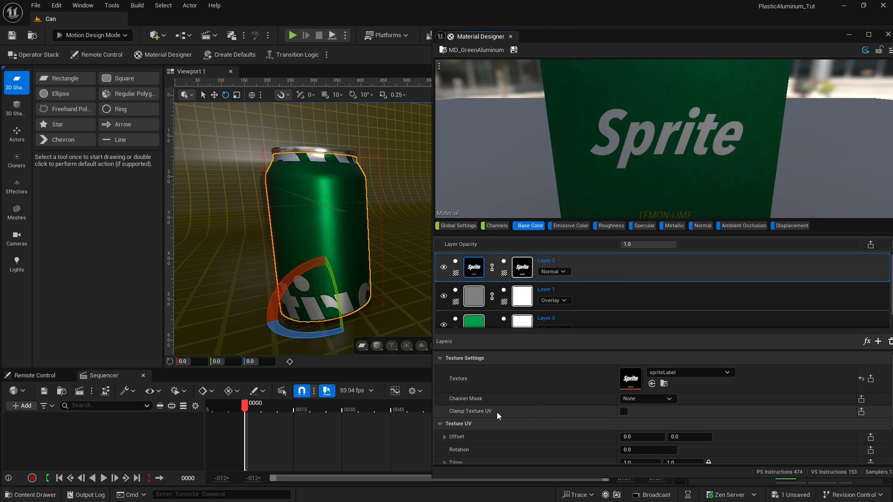
pyautogui.click(623, 412)
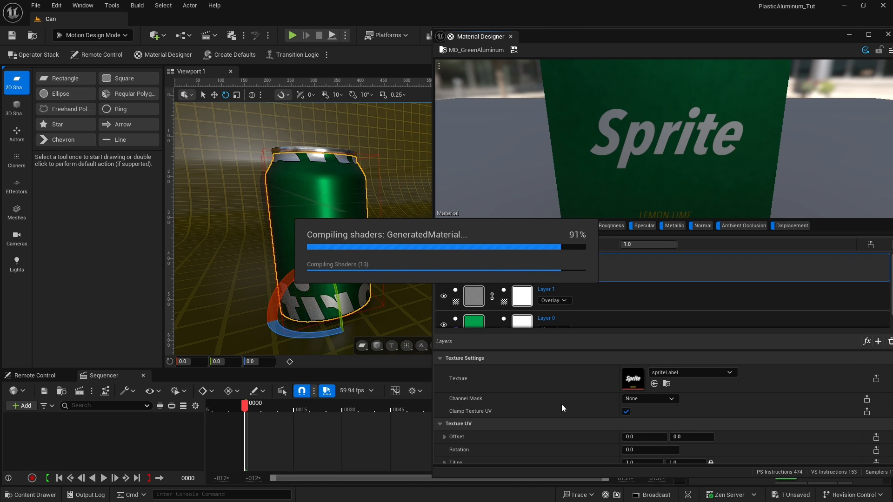
pyautogui.scroll(-2, 579, 384)
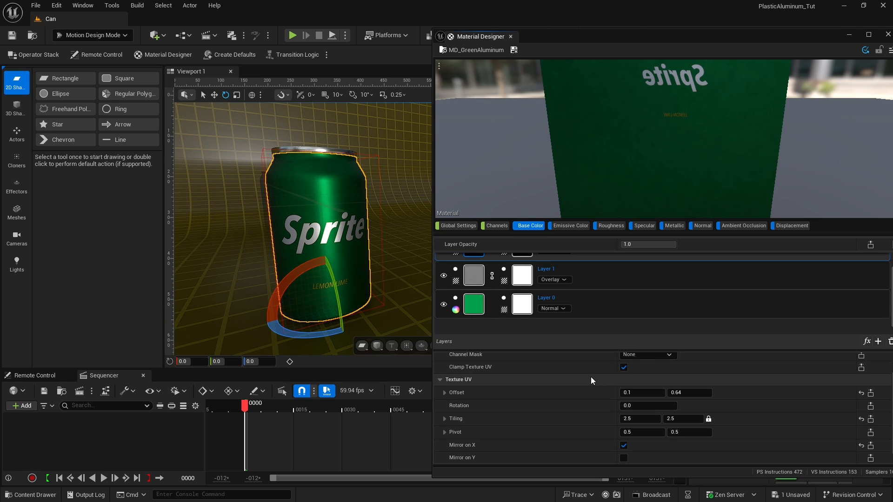
pyautogui.scroll(1, 590, 377)
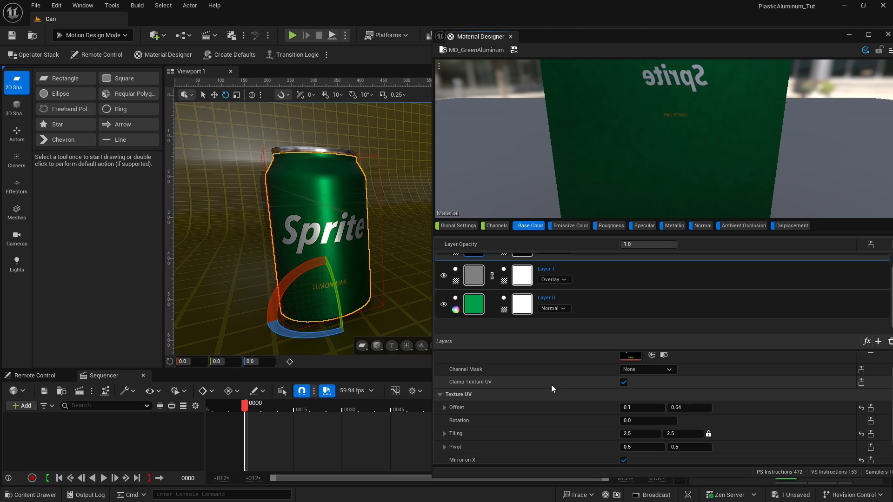
pyautogui.scroll(-1, 606, 406)
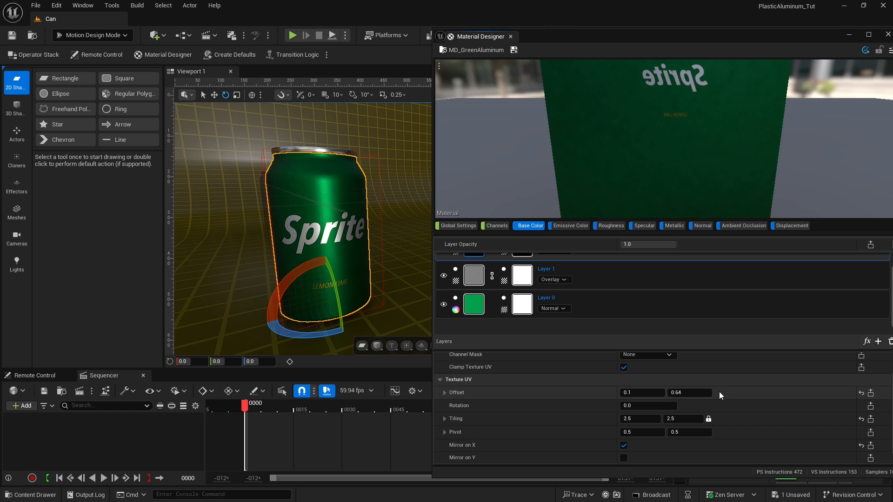
# - Save the green aluminum material and check the labelled can through AvaCineCameraActor0 and up close in the perspective view
pyautogui.click(514, 50)
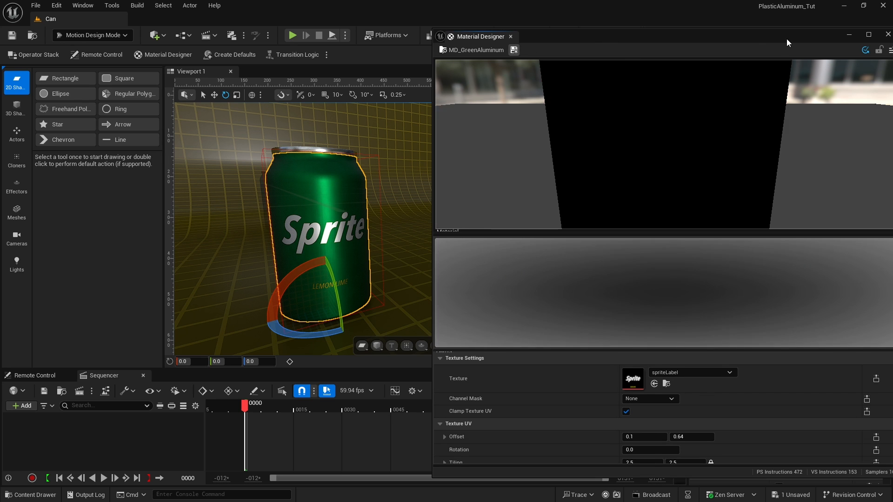
pyautogui.moveTo(776, 38); pyautogui.dragTo(718, 39)
pyautogui.click(830, 35)
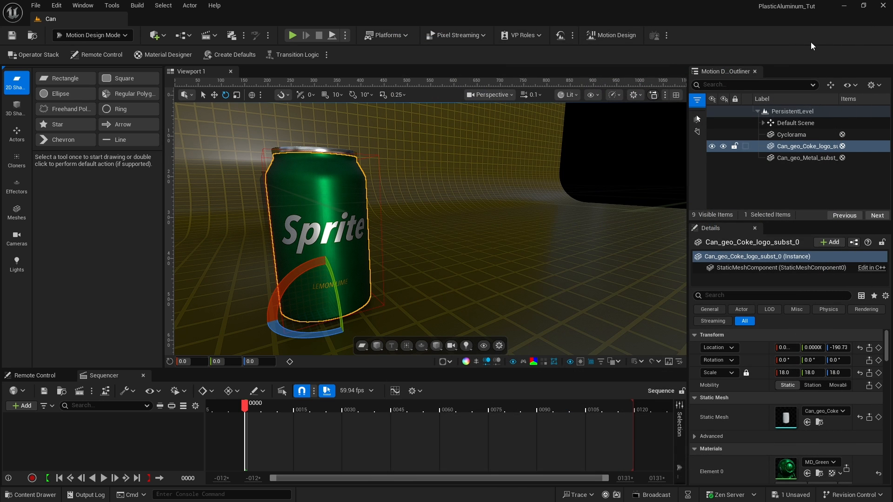
pyautogui.click(502, 97)
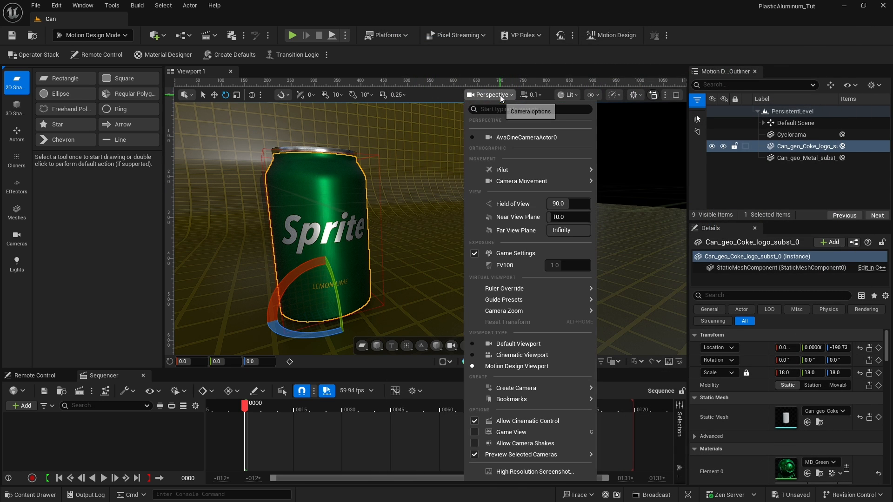
pyautogui.click(510, 137)
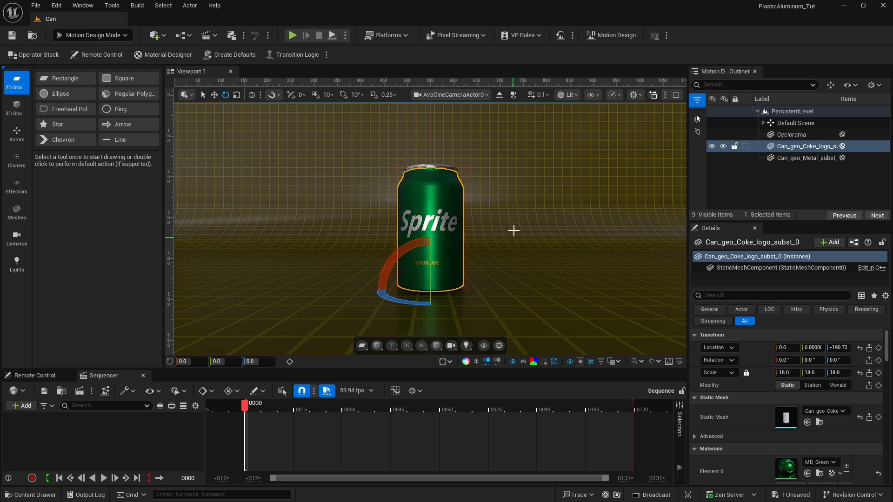
pyautogui.click(501, 97)
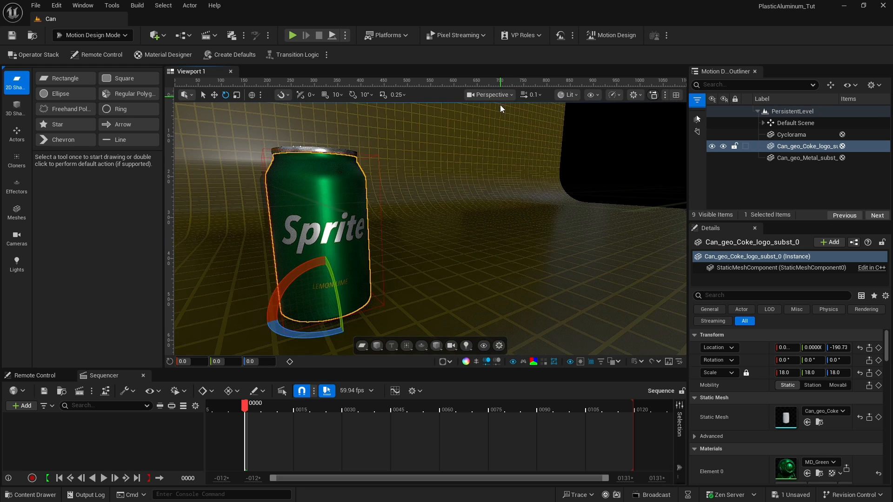
pyautogui.moveTo(406, 266); pyautogui.dragTo(263, 93)
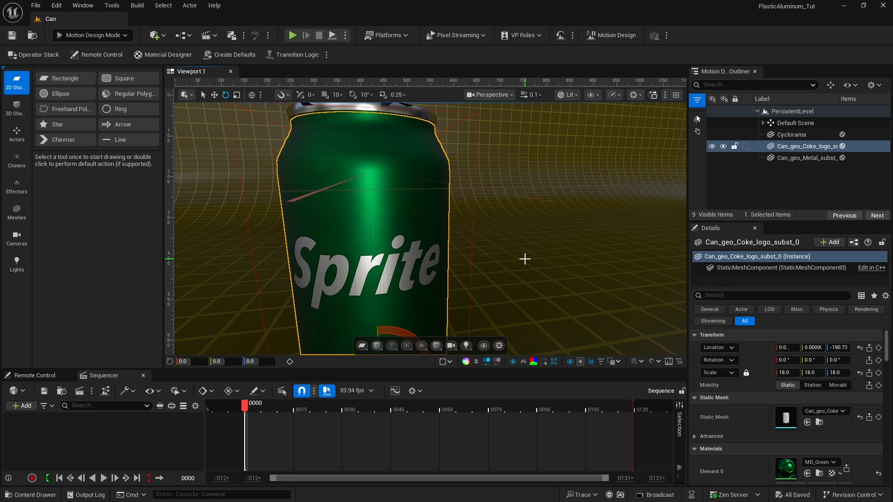
# - Open the Main level from the Content folder and switch the editor to Motion Design mode
pyautogui.click(37, 496)
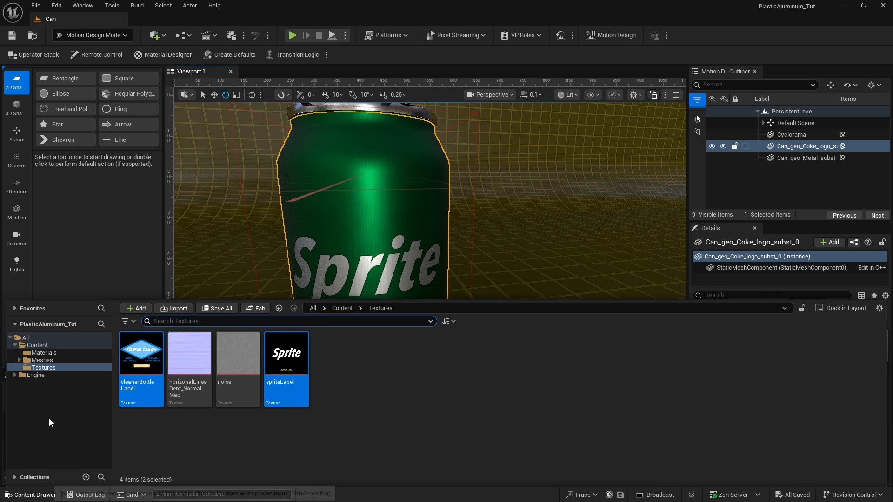
pyautogui.click(37, 345)
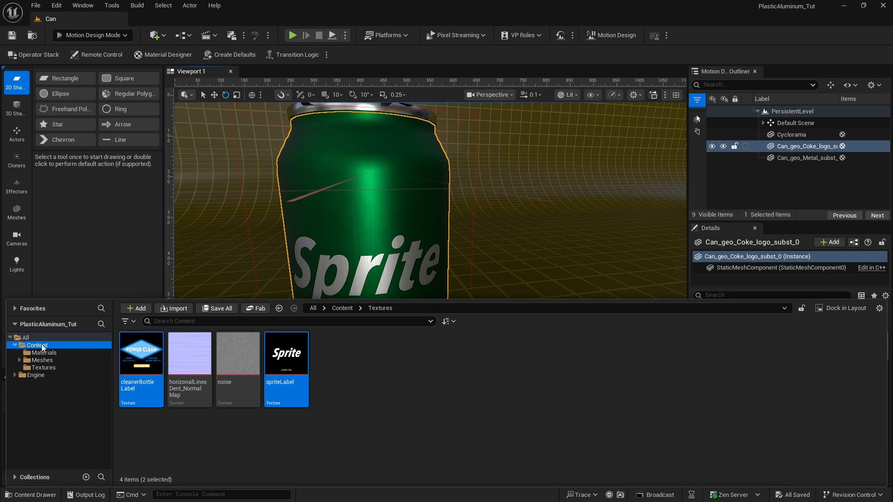
pyautogui.click(333, 358)
pyautogui.doubleClick(333, 357)
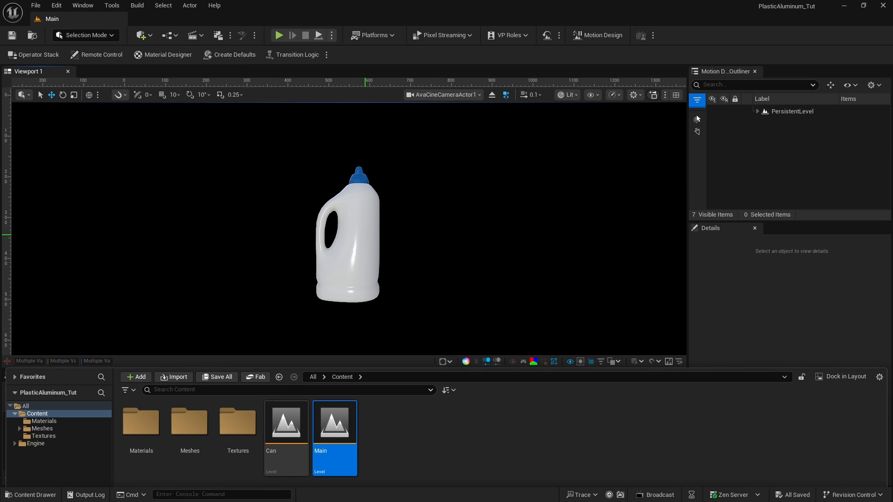
pyautogui.click(82, 37)
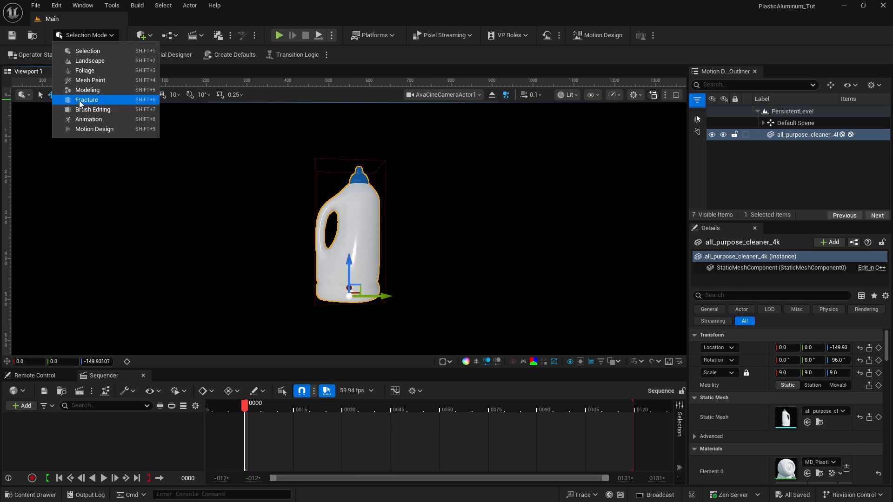
pyautogui.click(90, 130)
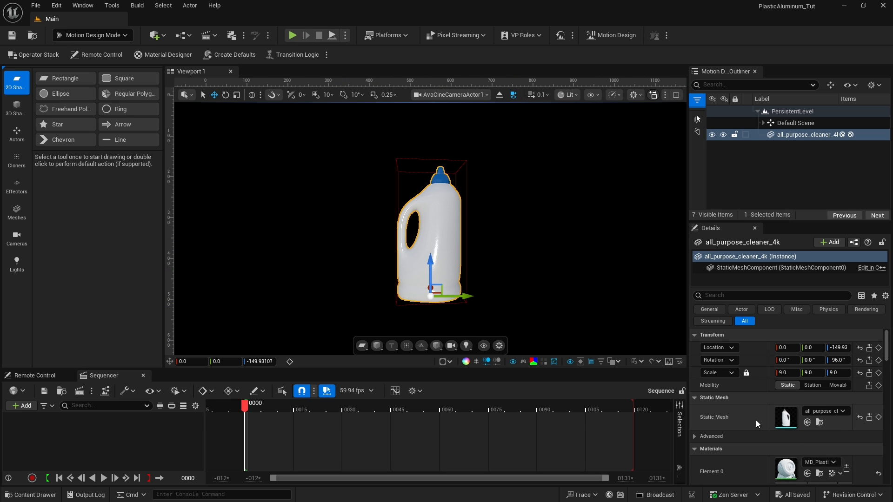
pyautogui.scroll(-3, 756, 421)
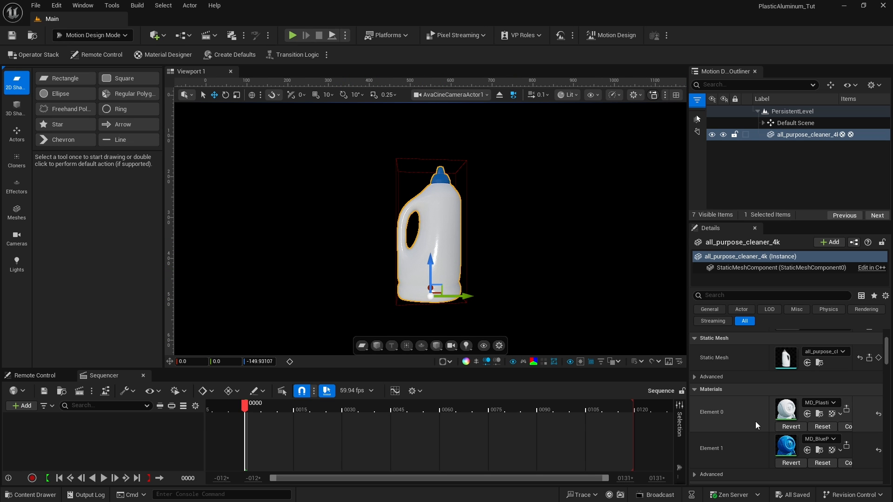
pyautogui.doubleClick(786, 412)
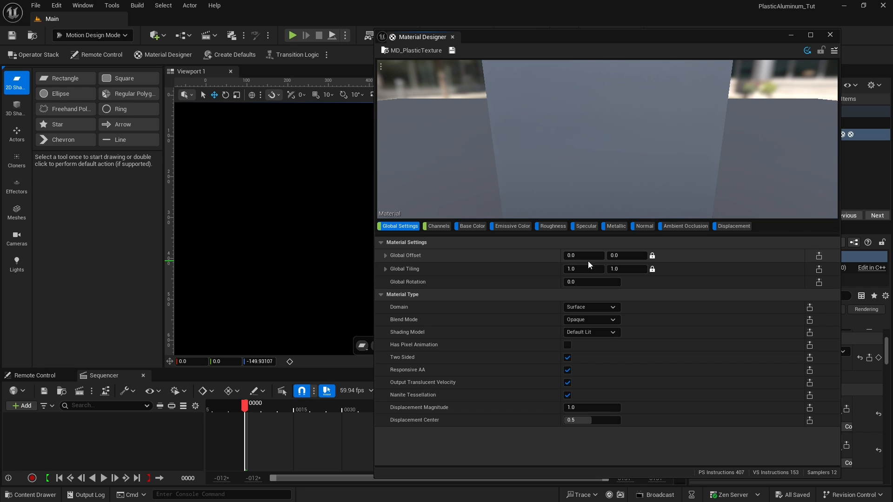
pyautogui.moveTo(564, 37); pyautogui.dragTo(611, 41)
pyautogui.click(266, 257)
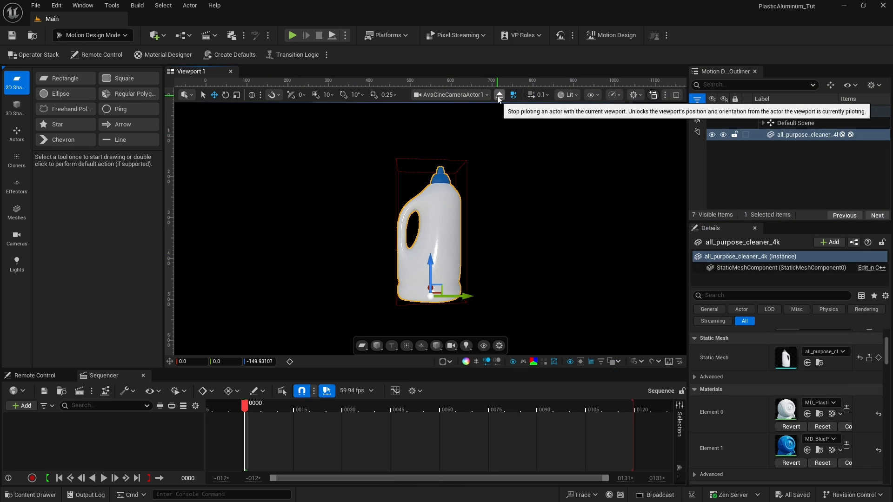
# - Stop piloting the camera, frame the cleaner bottle in the perspective view and set its yaw rotation to -25°
pyautogui.click(497, 96)
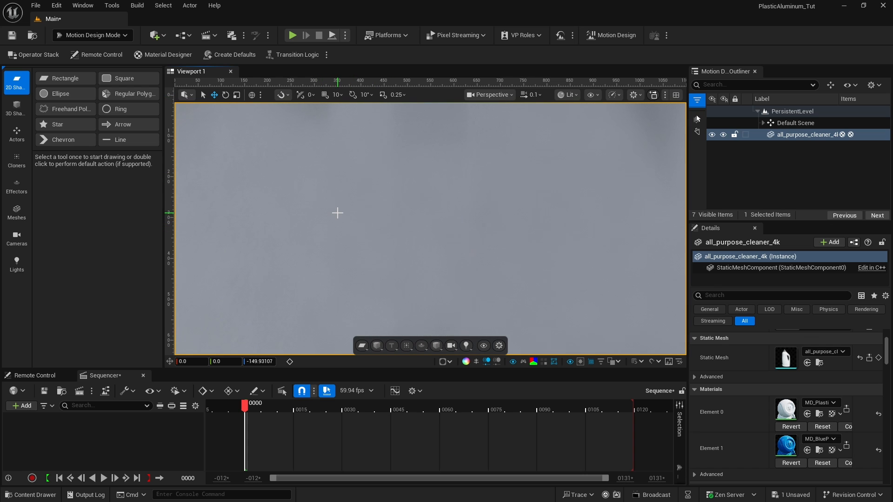
pyautogui.press('f')
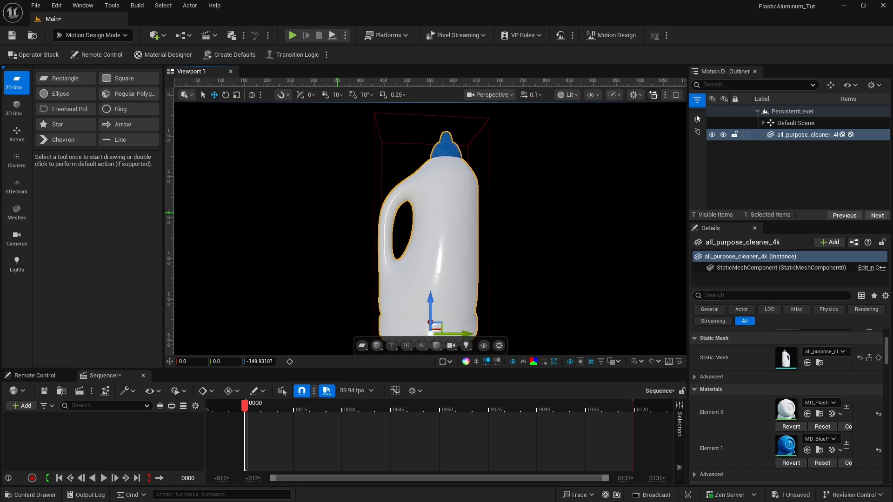
pyautogui.press('d')
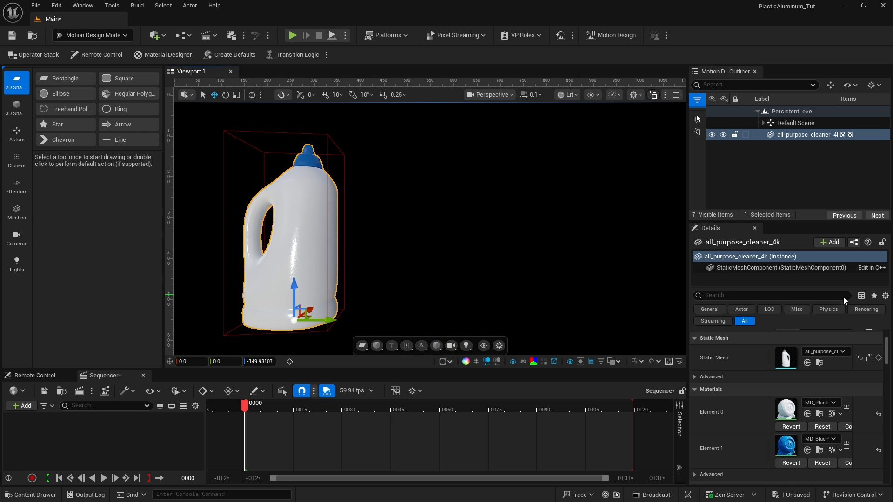
pyautogui.scroll(2, 833, 333)
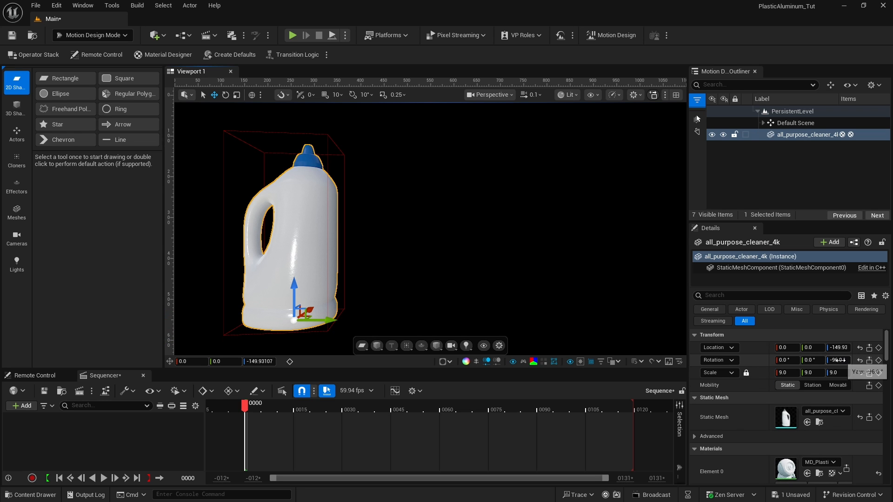
pyautogui.moveTo(837, 360)
pyautogui.mouseDown()
pyautogui.moveTo(809, 360)
pyautogui.moveTo(847, 360)
pyautogui.moveTo(835, 367)
pyautogui.mouseUp()
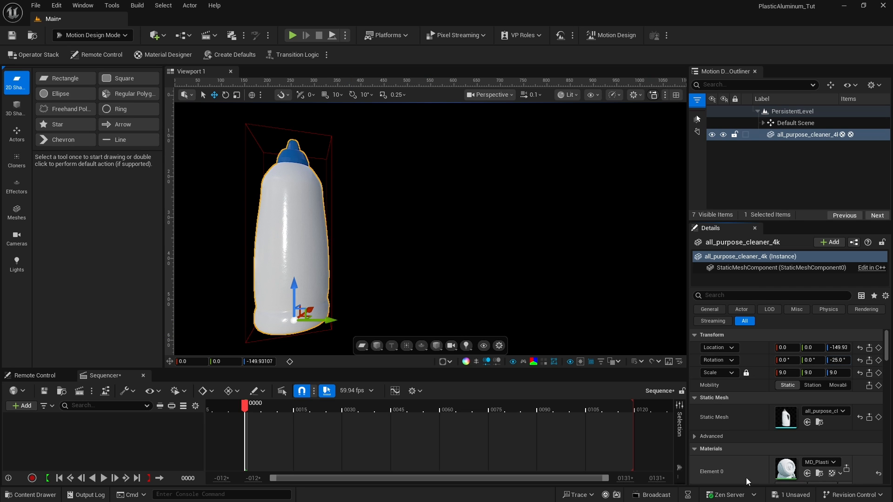
# - Open the bottle's MD_PlasticTexture material in Material Designer and add a Texture layer to its Base Color channel
pyautogui.doubleClick(787, 465)
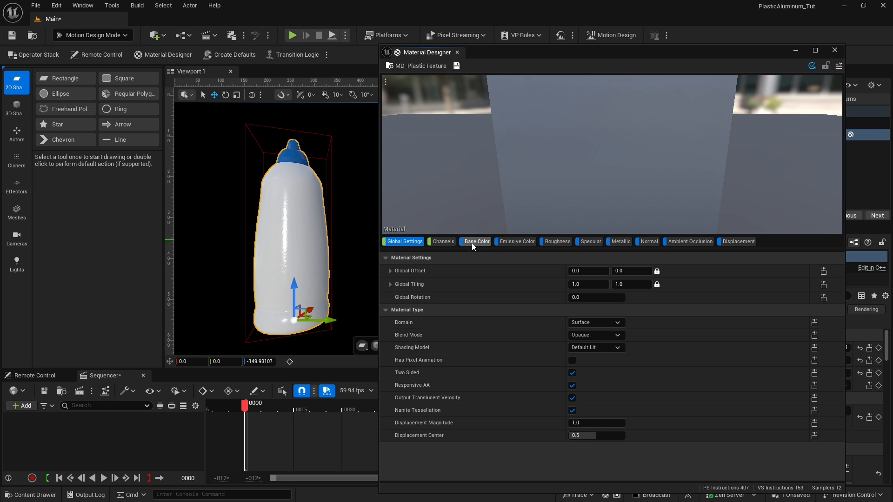
pyautogui.click(473, 242)
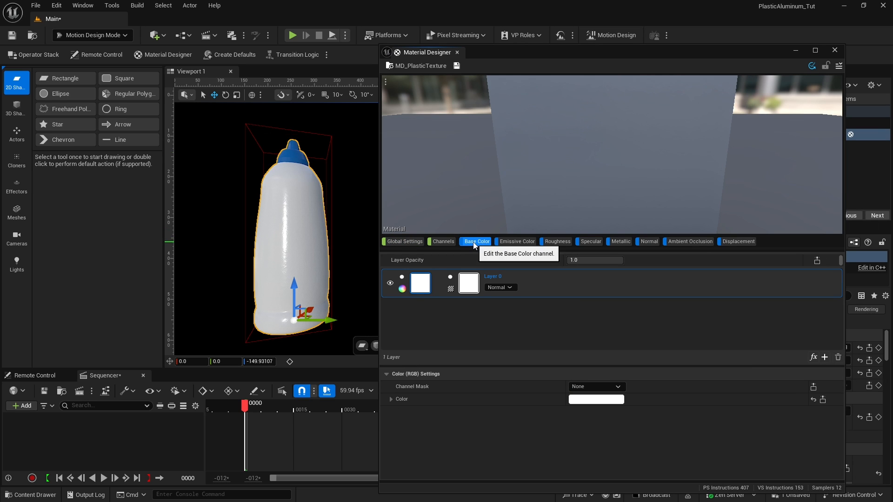
pyautogui.click(824, 357)
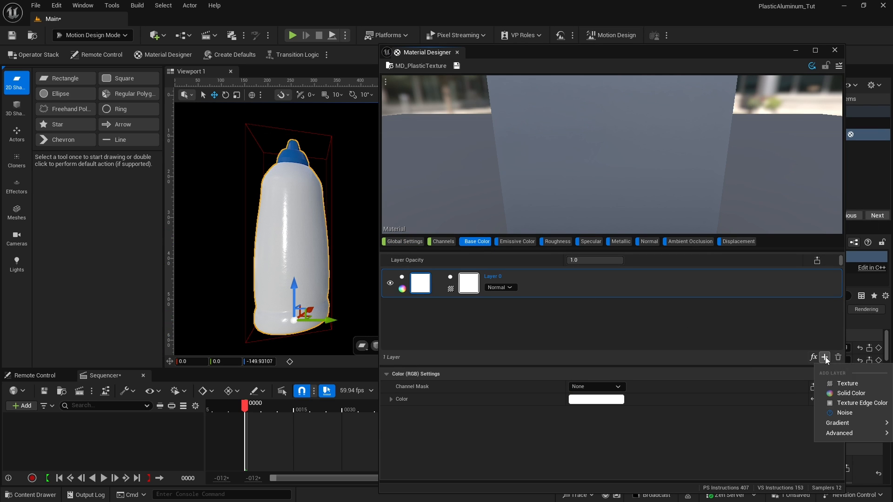
pyautogui.click(833, 385)
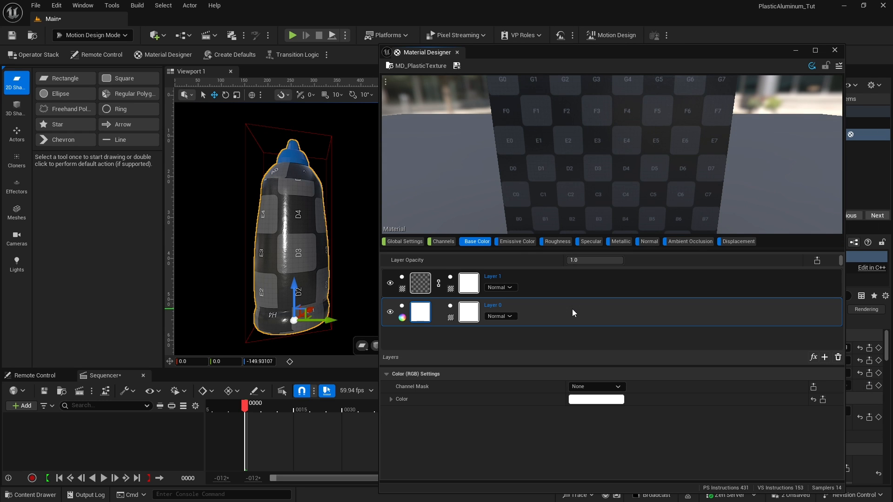
# - Assign the cleanerBottleLabel texture from the Textures folder to the new Base Color layer
pyautogui.click(418, 285)
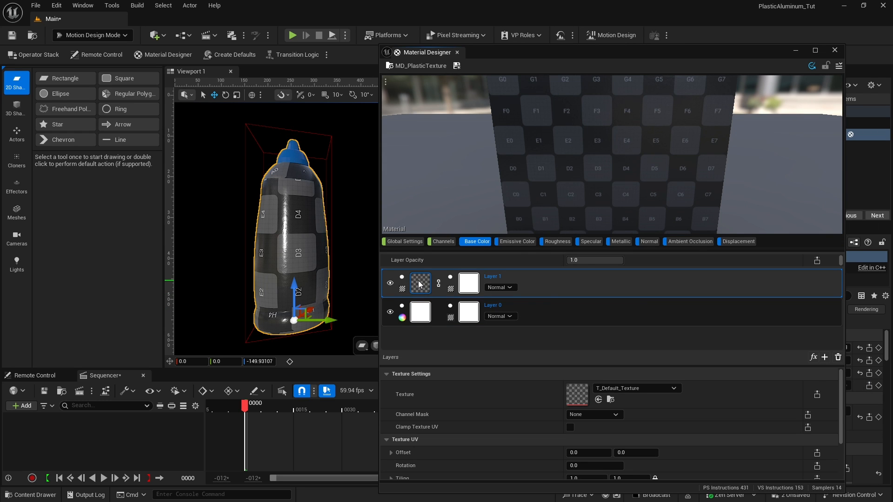
pyautogui.moveTo(418, 282)
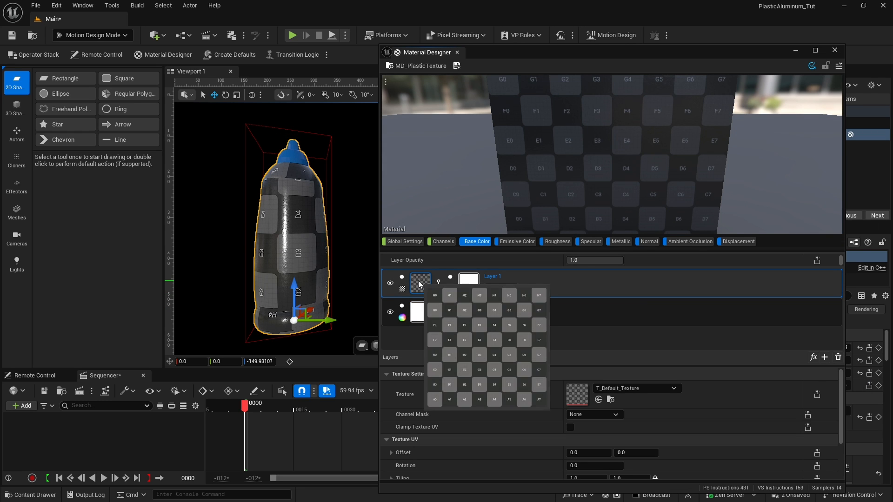
pyautogui.click(36, 495)
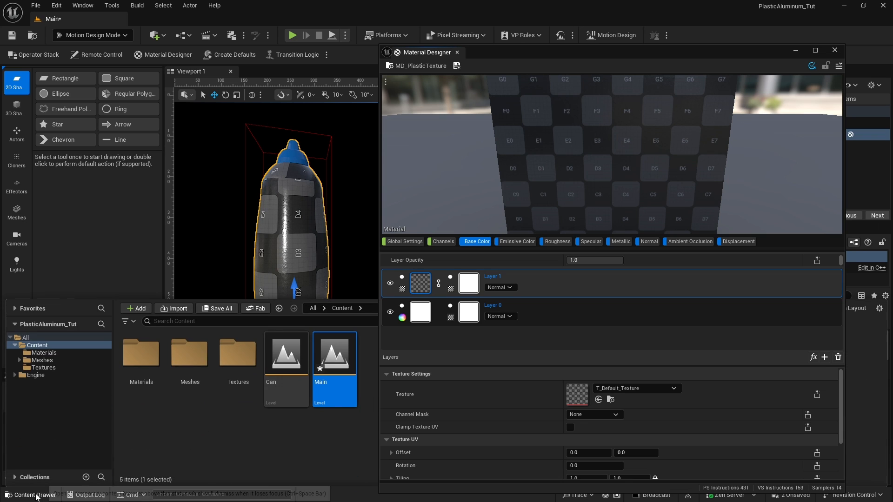
pyautogui.doubleClick(229, 357)
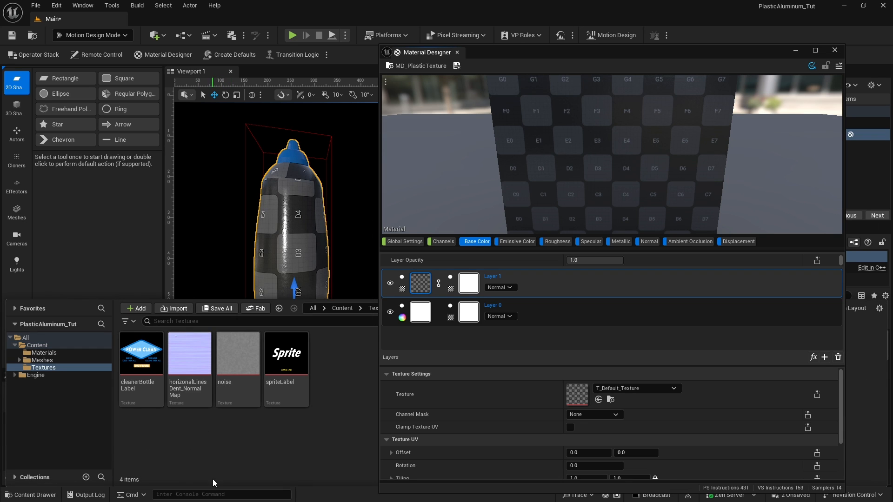
pyautogui.moveTo(140, 353); pyautogui.dragTo(583, 390)
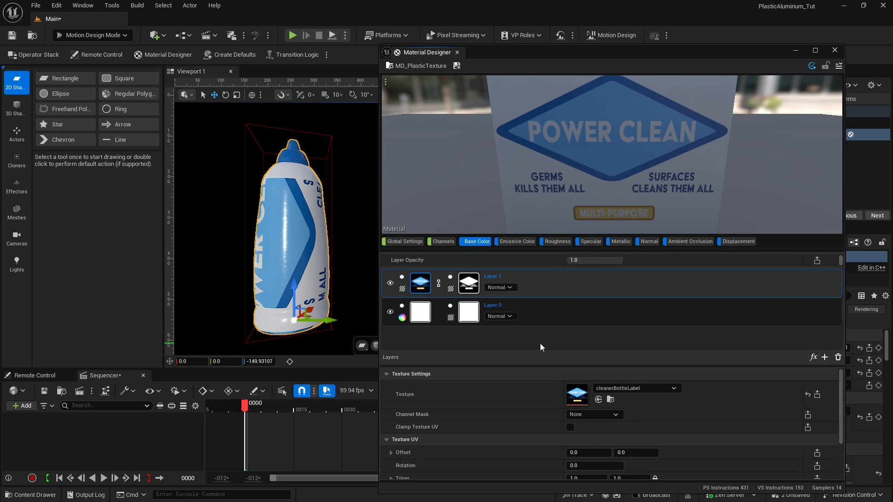
# - Clamp the label layer's texture UV and set its rotation to 90
pyautogui.scroll(-1, 506, 401)
pyautogui.scroll(-1, 505, 400)
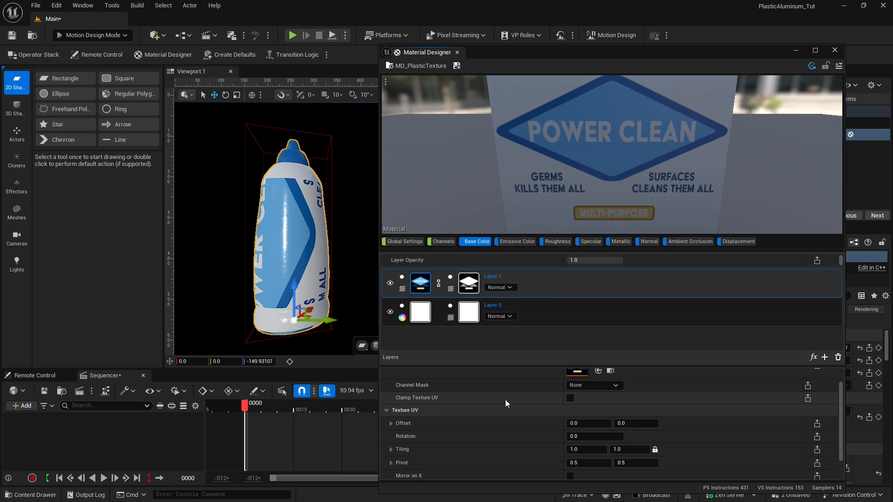
pyautogui.click(570, 399)
pyautogui.scroll(-3, 504, 415)
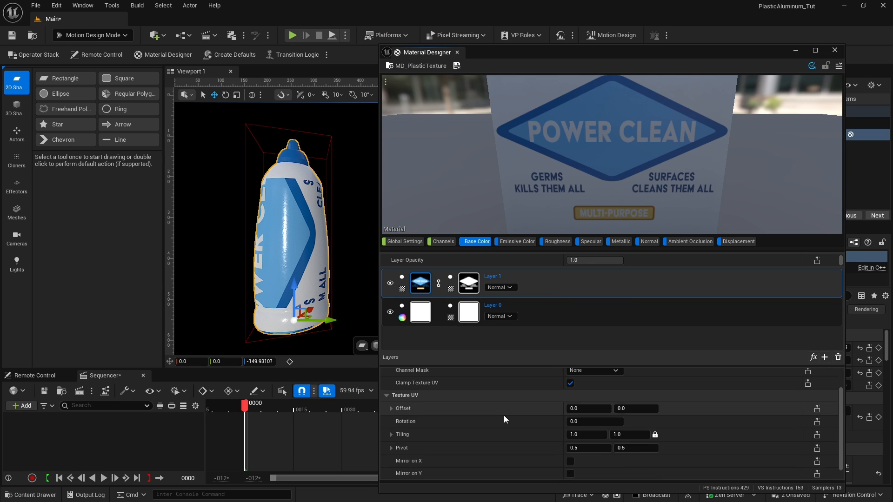
pyautogui.click(582, 421)
pyautogui.press('Return')
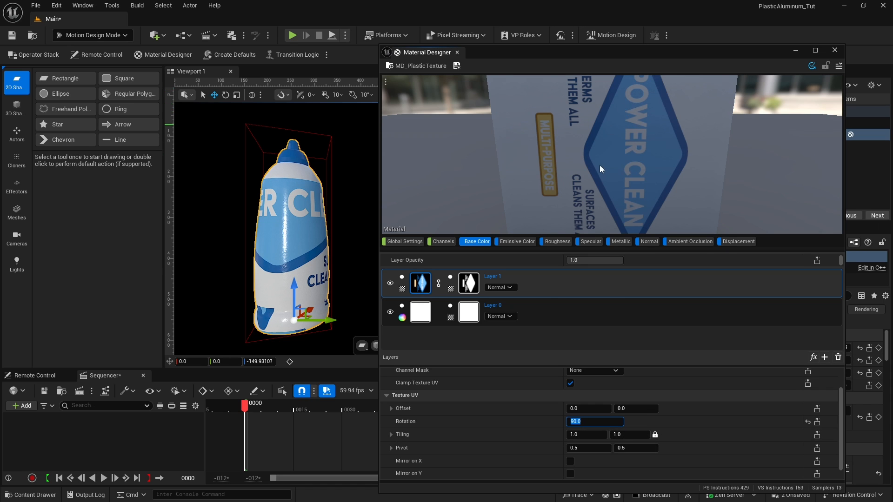
# - Set the label's tiling to 3.17 and its X offset to 0.05, then save the material and close Material Designer
pyautogui.click(573, 436)
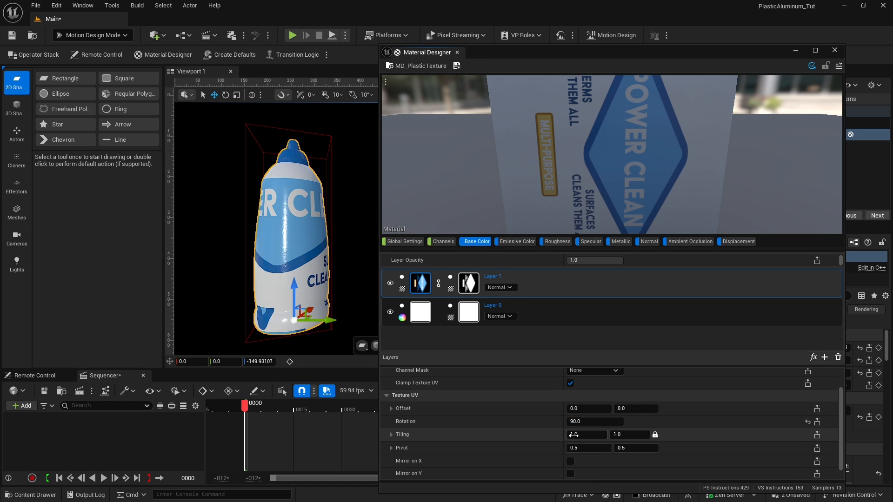
pyautogui.moveTo(574, 435); pyautogui.dragTo(645, 431)
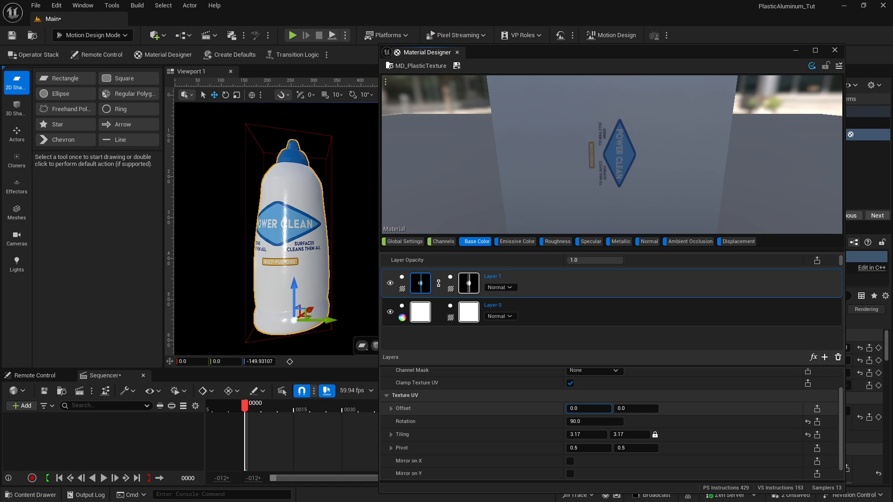
pyautogui.moveTo(576, 408); pyautogui.dragTo(579, 409)
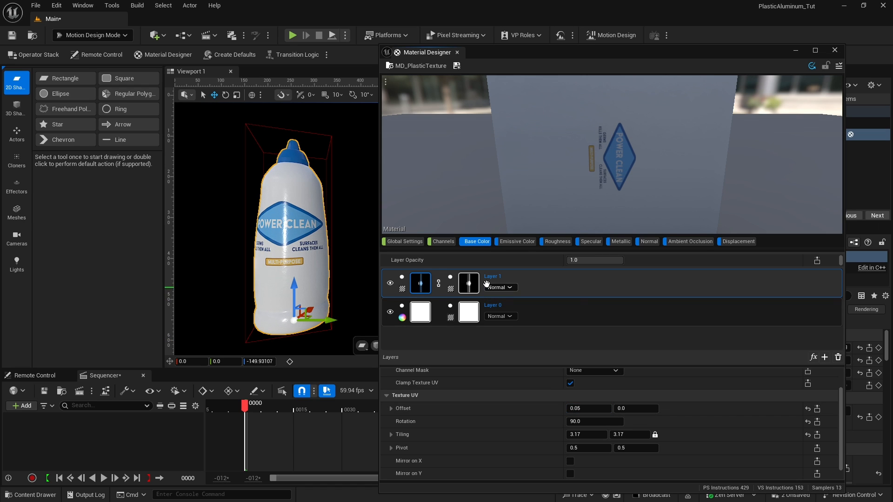
pyautogui.click(456, 66)
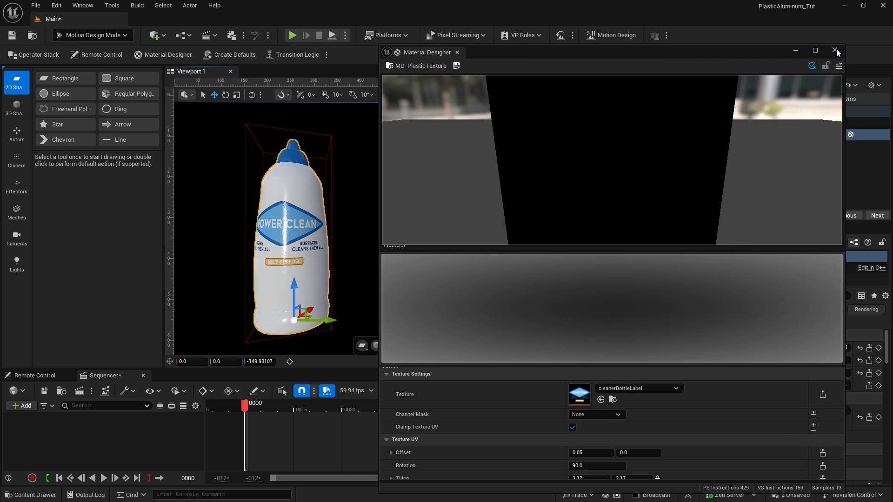
pyautogui.click(836, 50)
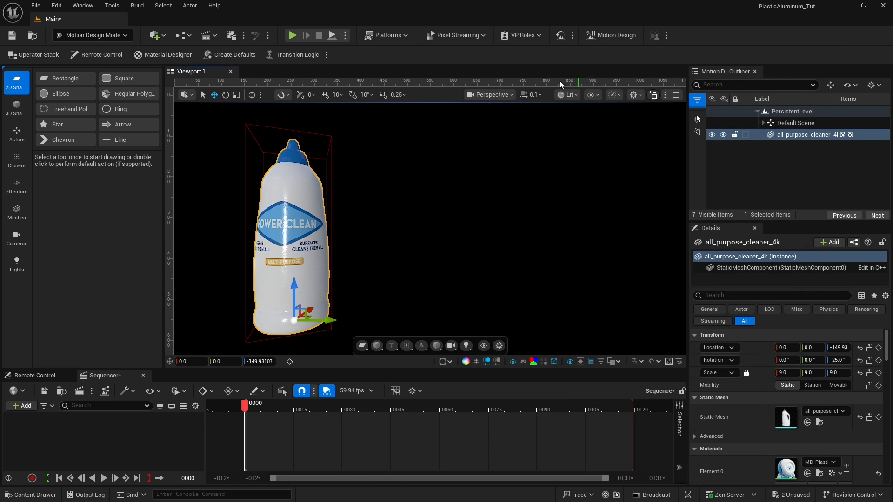
# - View the cleaner bottle through AvaCineCameraActor1 and set its yaw rotation to -31°
pyautogui.click(489, 94)
pyautogui.click(507, 135)
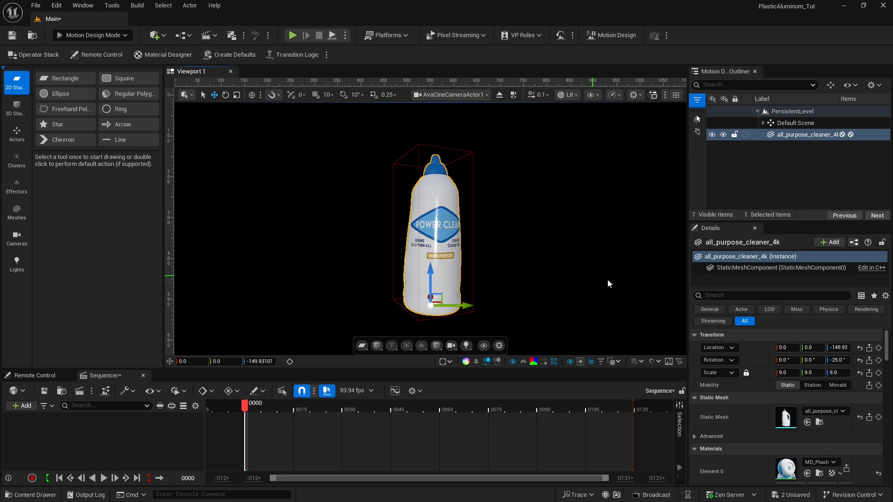
pyautogui.click(839, 360)
pyautogui.write('19')
pyautogui.press('Return')
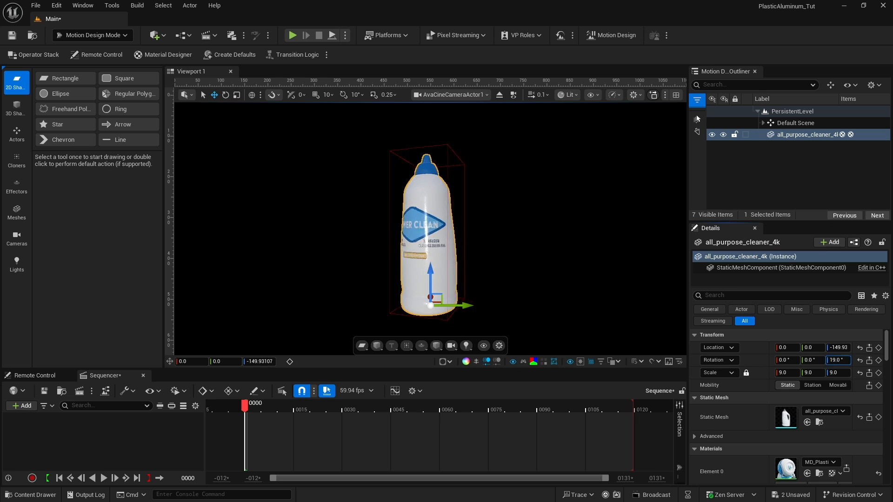
pyautogui.moveTo(839, 360)
pyautogui.mouseDown()
pyautogui.moveTo(860, 360)
pyautogui.moveTo(775, 360)
pyautogui.moveTo(839, 361)
pyautogui.mouseUp()
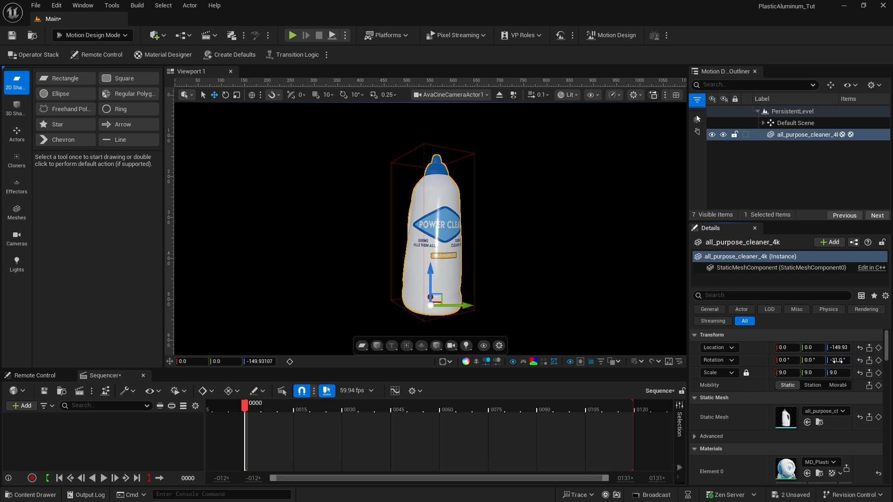
# - Return to the perspective view and examine the bottle's Power Clean label and blue cap up close
pyautogui.click(500, 96)
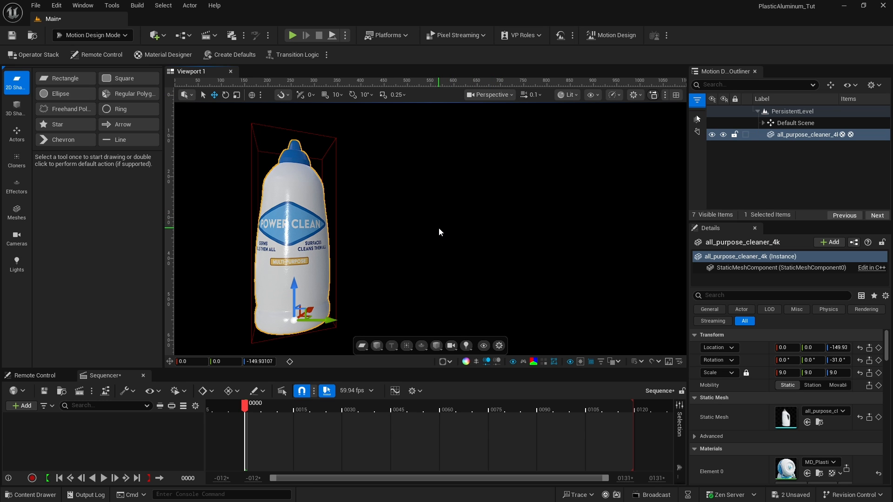
pyautogui.moveTo(439, 228)
pyautogui.mouseDown(button='right')
pyautogui.moveTo(405, 228)
pyautogui.moveTo(439, 229)
pyautogui.mouseUp(button='right')
pyautogui.press('w')
pyautogui.press('w')
pyautogui.press('a')
pyautogui.press('w')
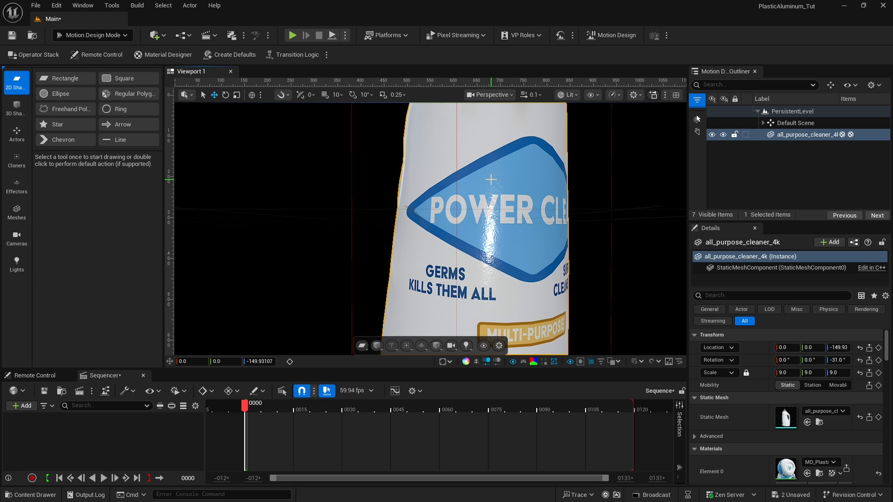
pyautogui.press('w')
pyautogui.moveTo(491, 180); pyautogui.dragTo(491, 180, button='right')
pyautogui.press('e')
pyautogui.press('e')
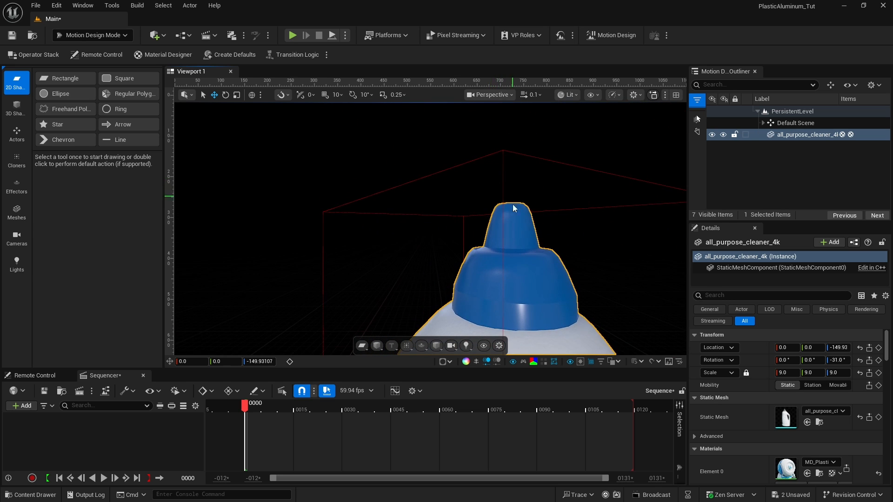